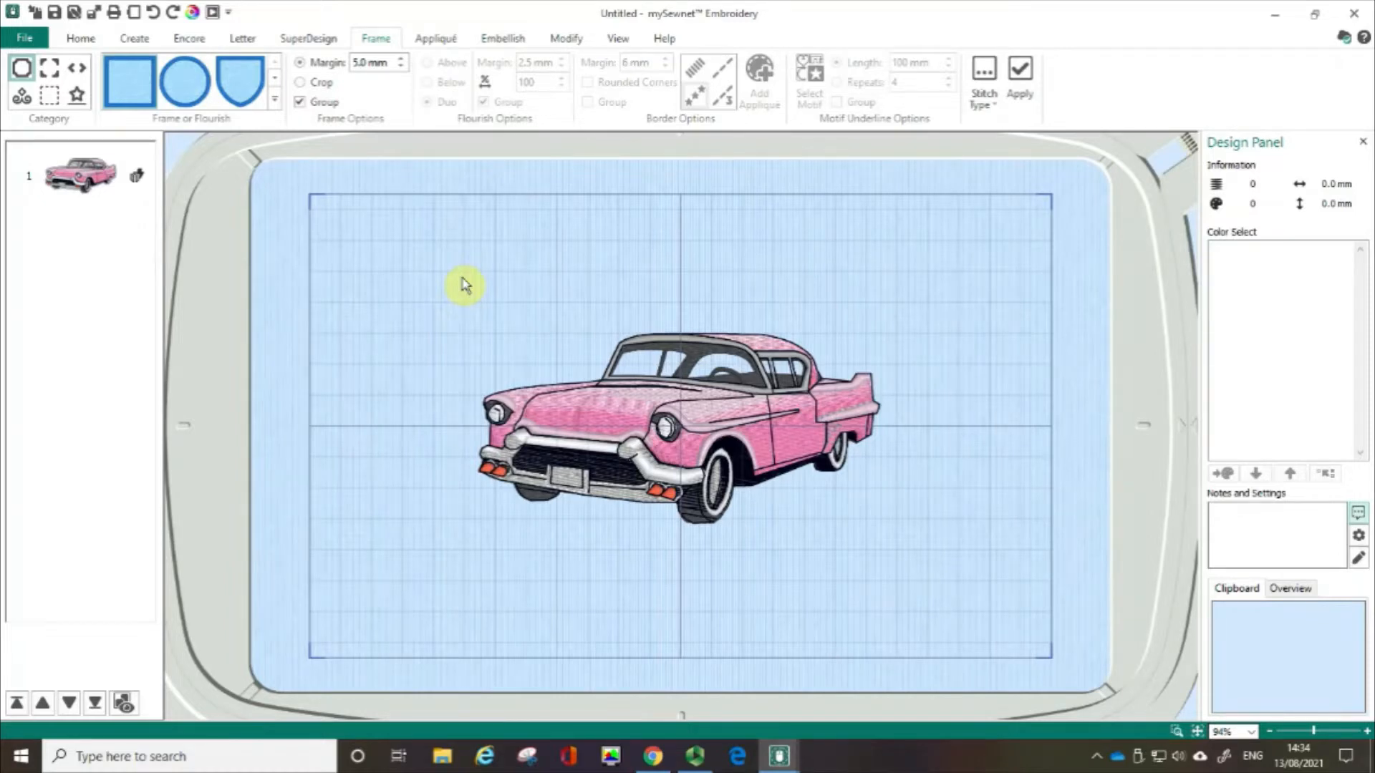
Step: Select the pink car design and choose the circular frame from the Applique Shields 1 set
{"action": "left_click", "coordinate": [387, 45]}
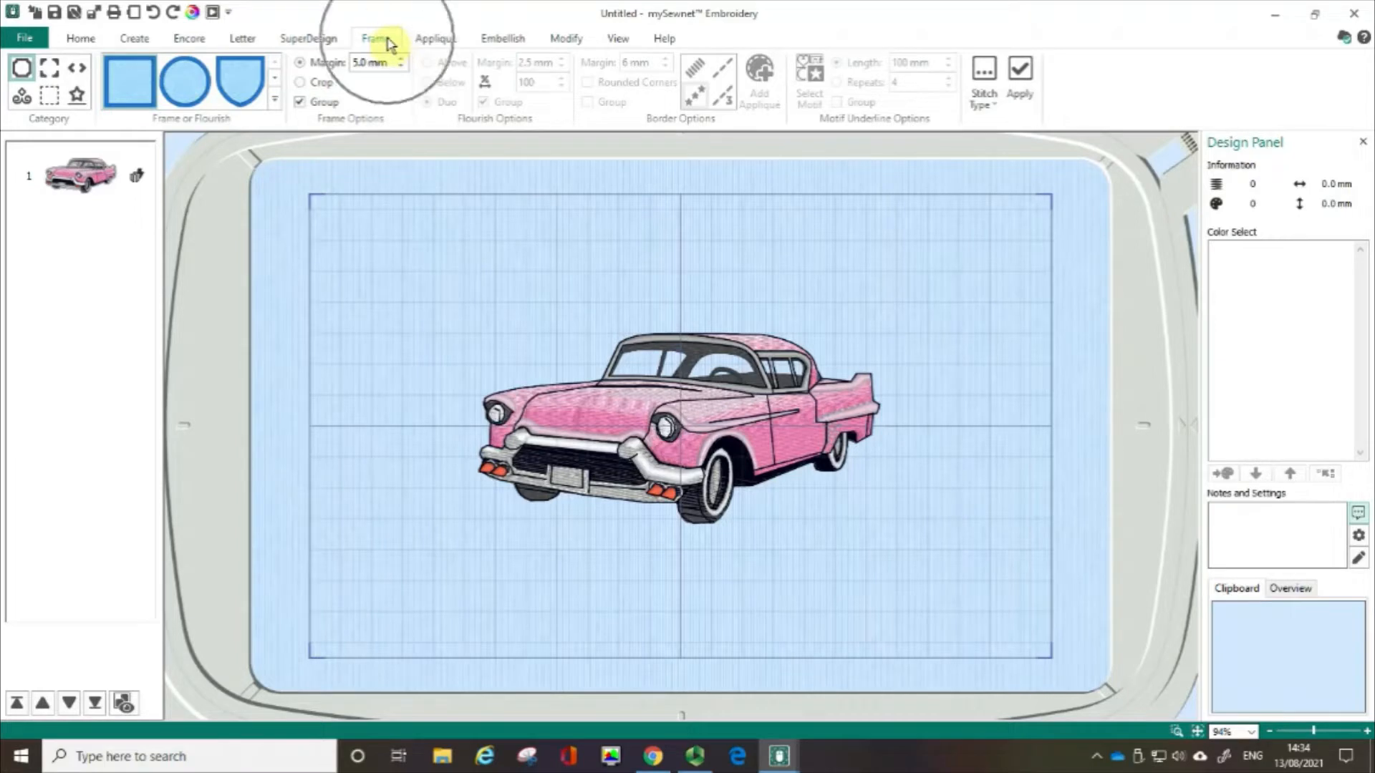
{"action": "key", "text": "ctrl"}
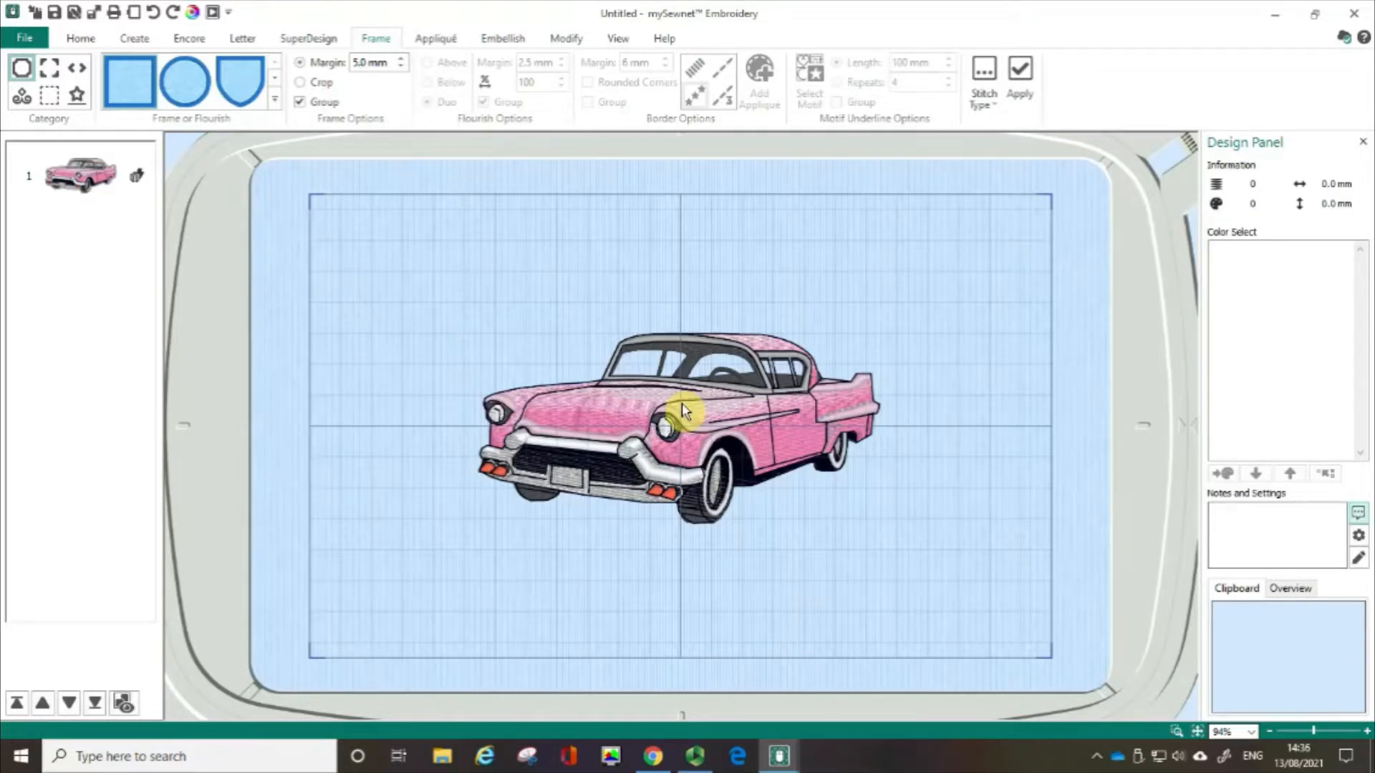
{"action": "left_click", "coordinate": [380, 44]}
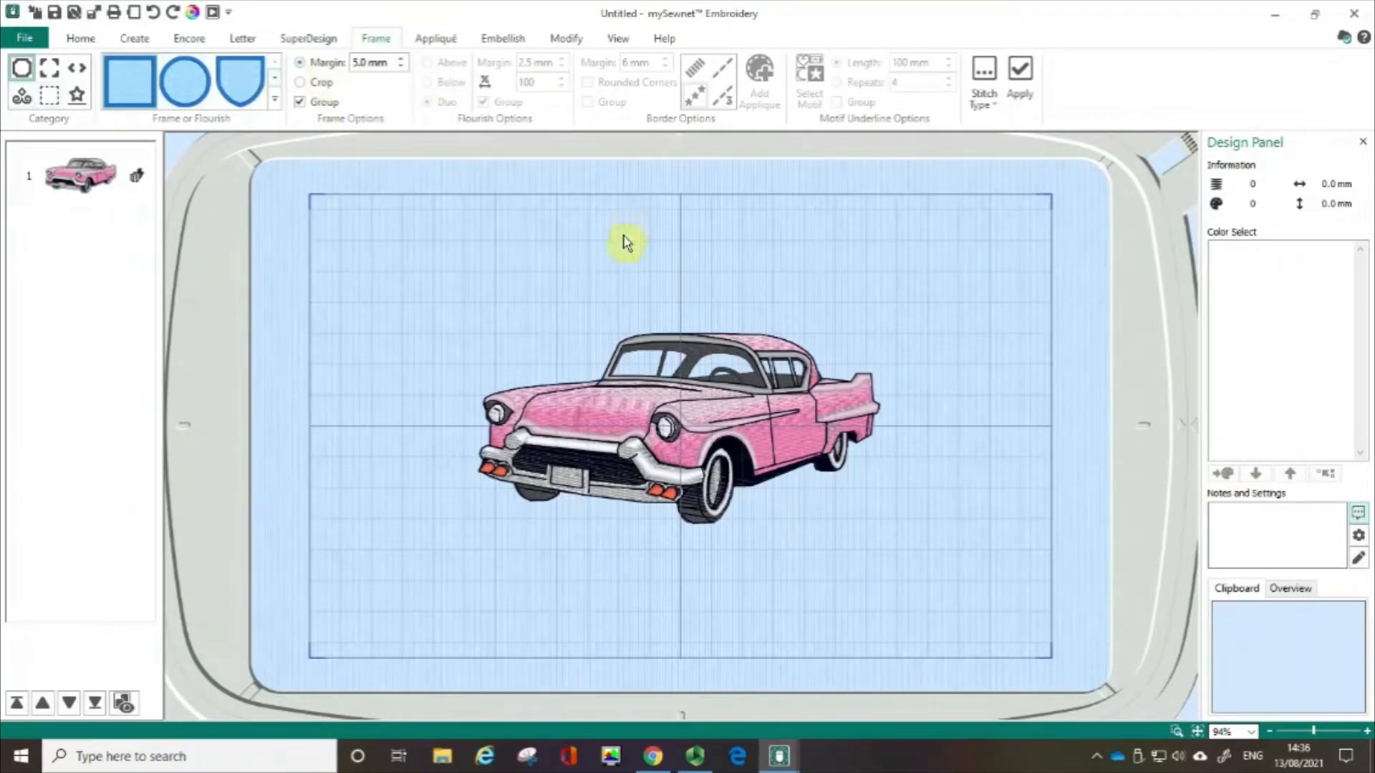
{"action": "left_click", "coordinate": [666, 412]}
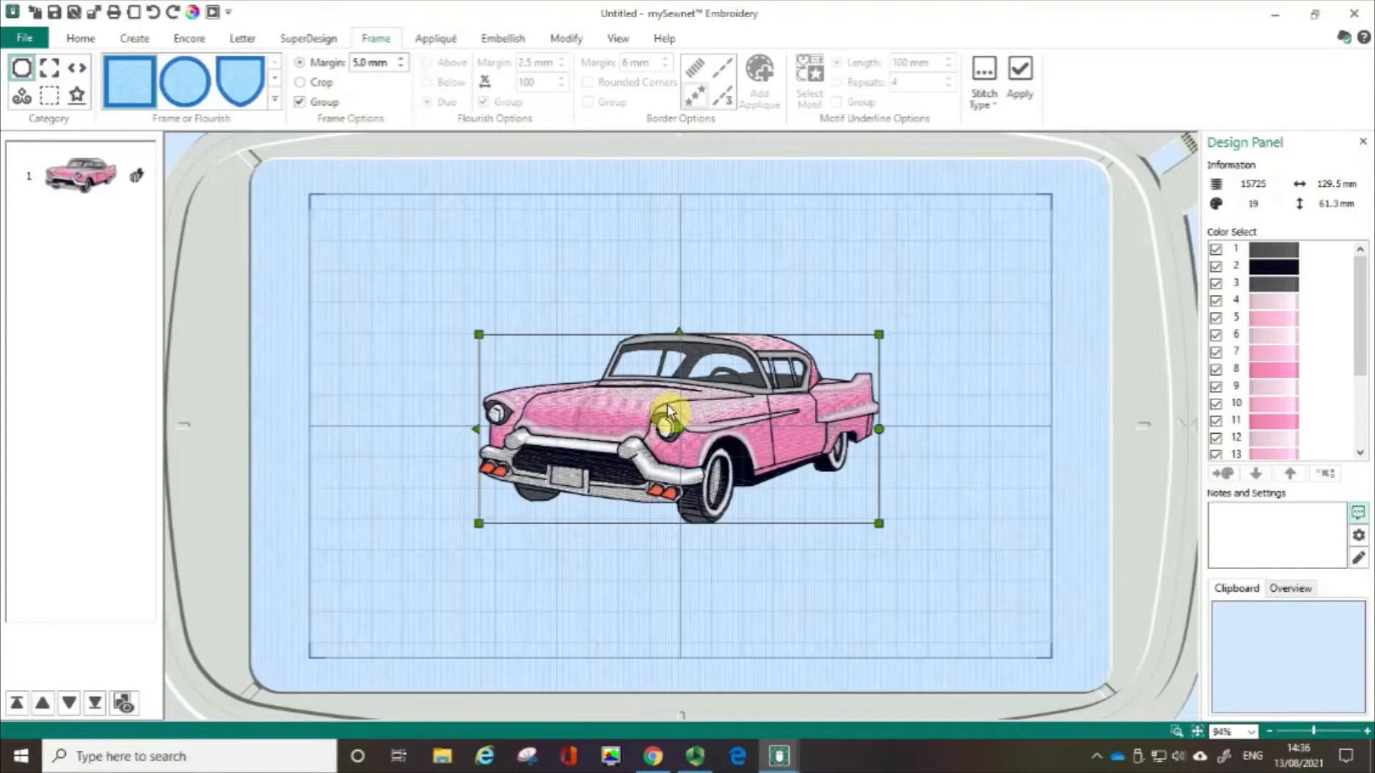
{"action": "left_click", "coordinate": [667, 412]}
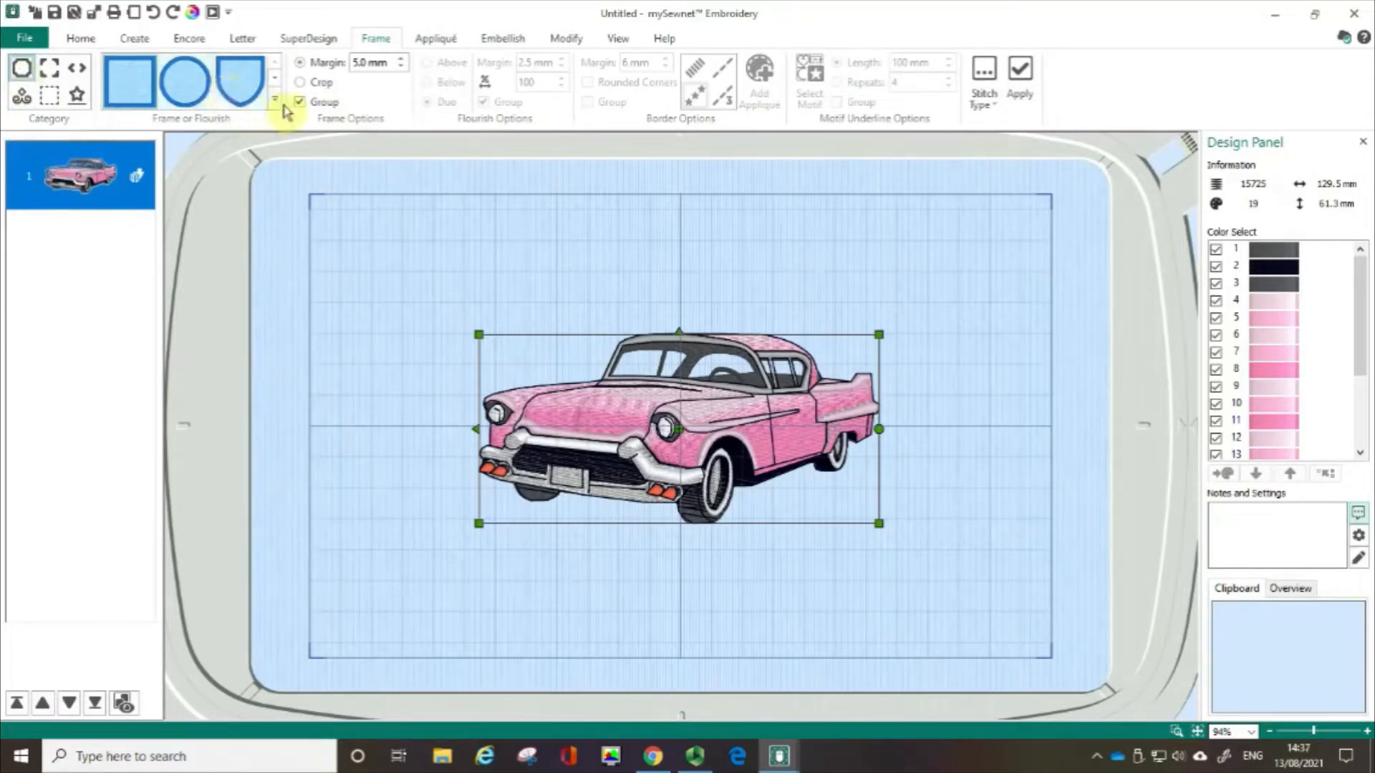
{"action": "key", "text": "ctrl"}
{"action": "key", "text": "ctrl"}
{"action": "key", "text": "ctrl"}
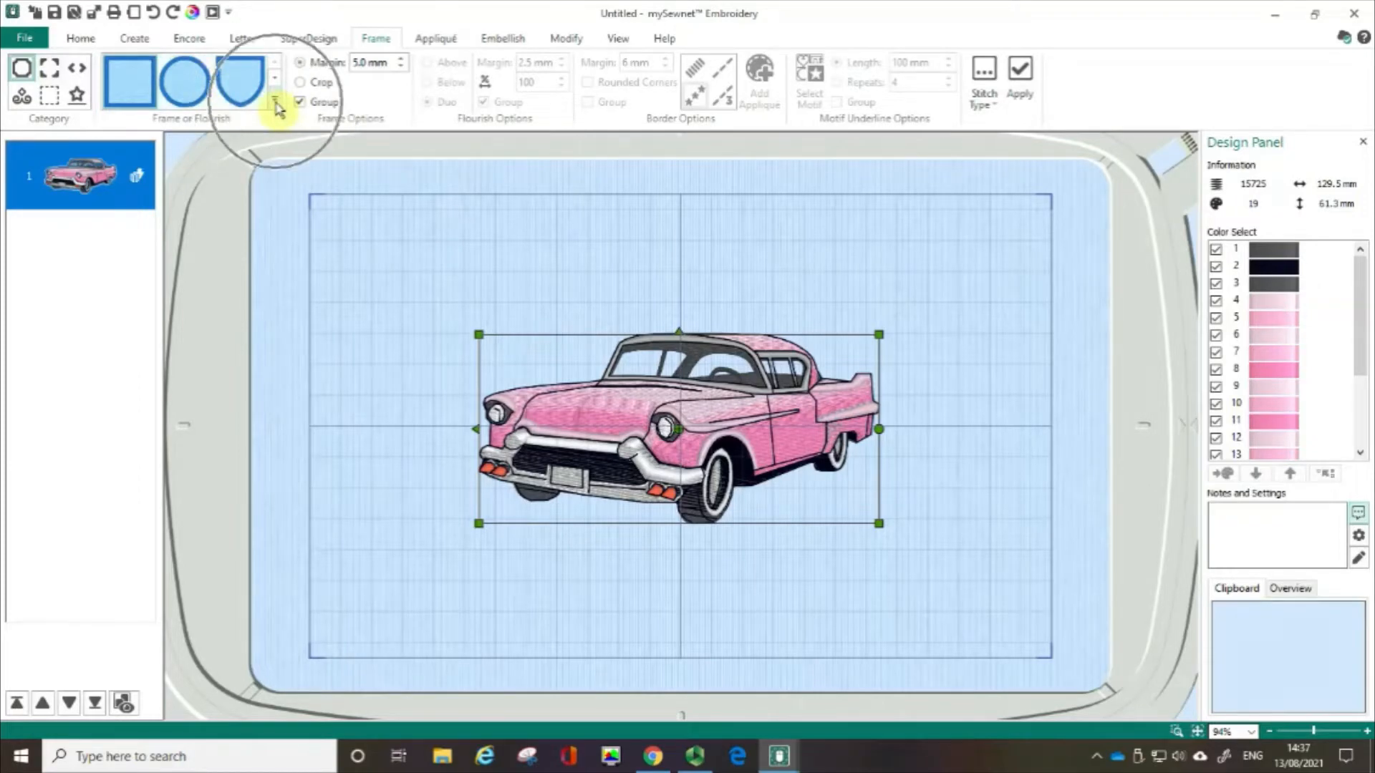
{"action": "left_click", "coordinate": [276, 101]}
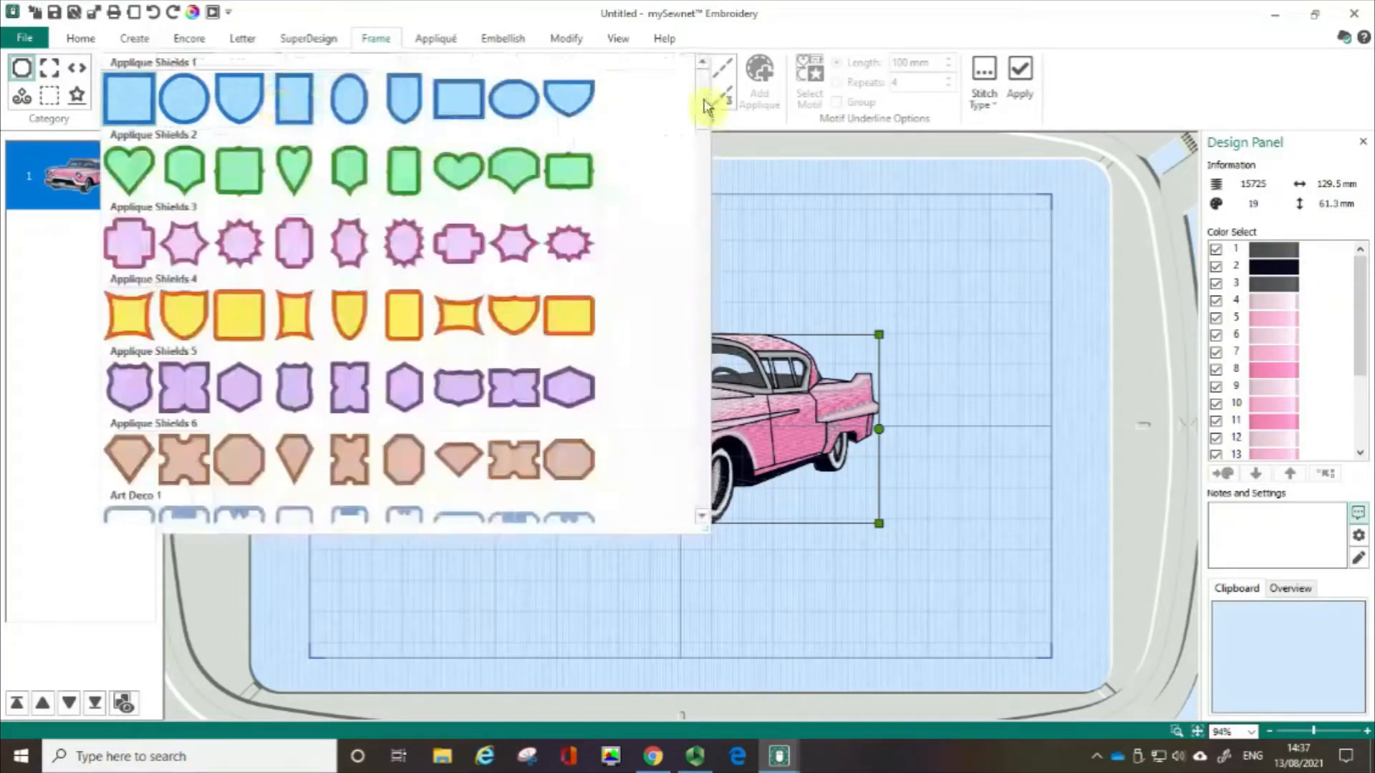
{"action": "mouse_move", "coordinate": [703, 101]}
{"action": "left_mouse_down"}
{"action": "mouse_move", "coordinate": [703, 427]}
{"action": "mouse_move", "coordinate": [709, 96]}
{"action": "left_mouse_up"}
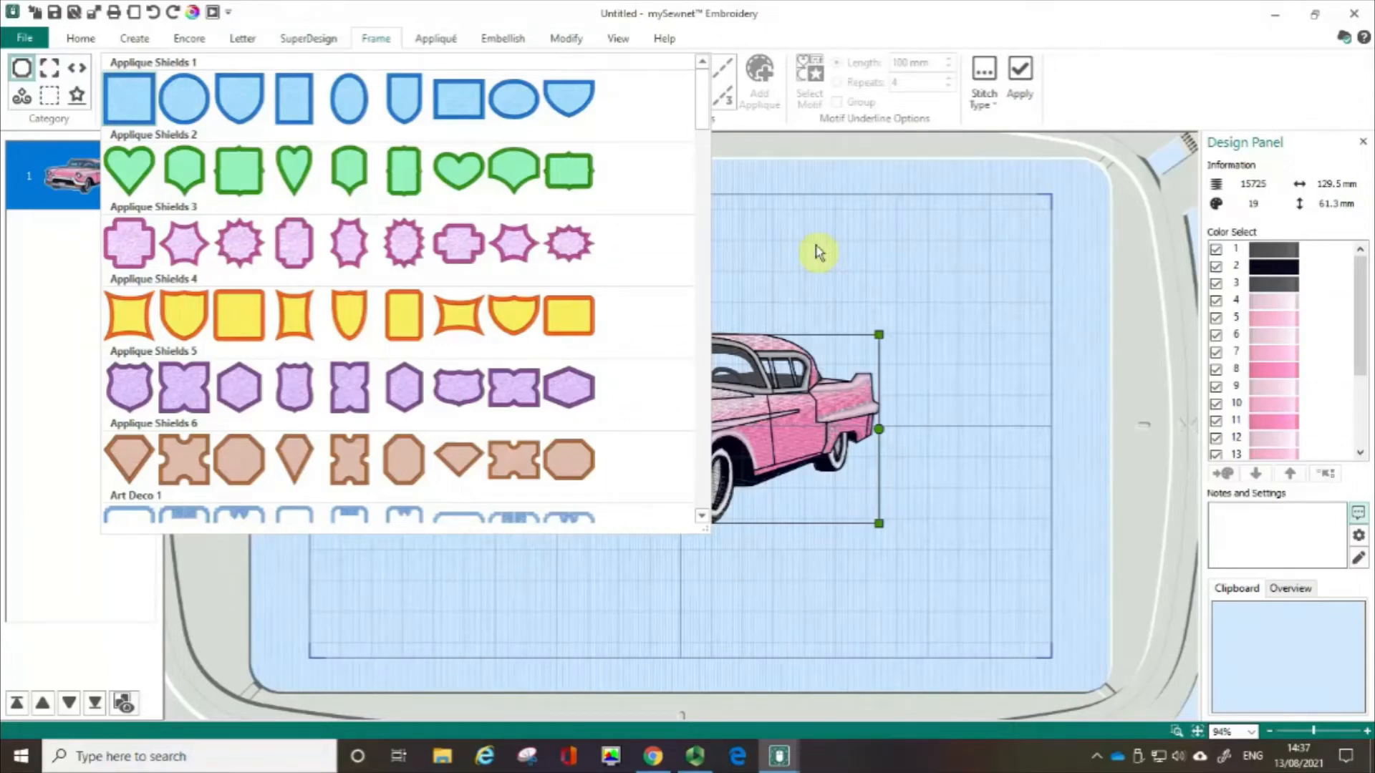
{"action": "left_click", "coordinate": [186, 108]}
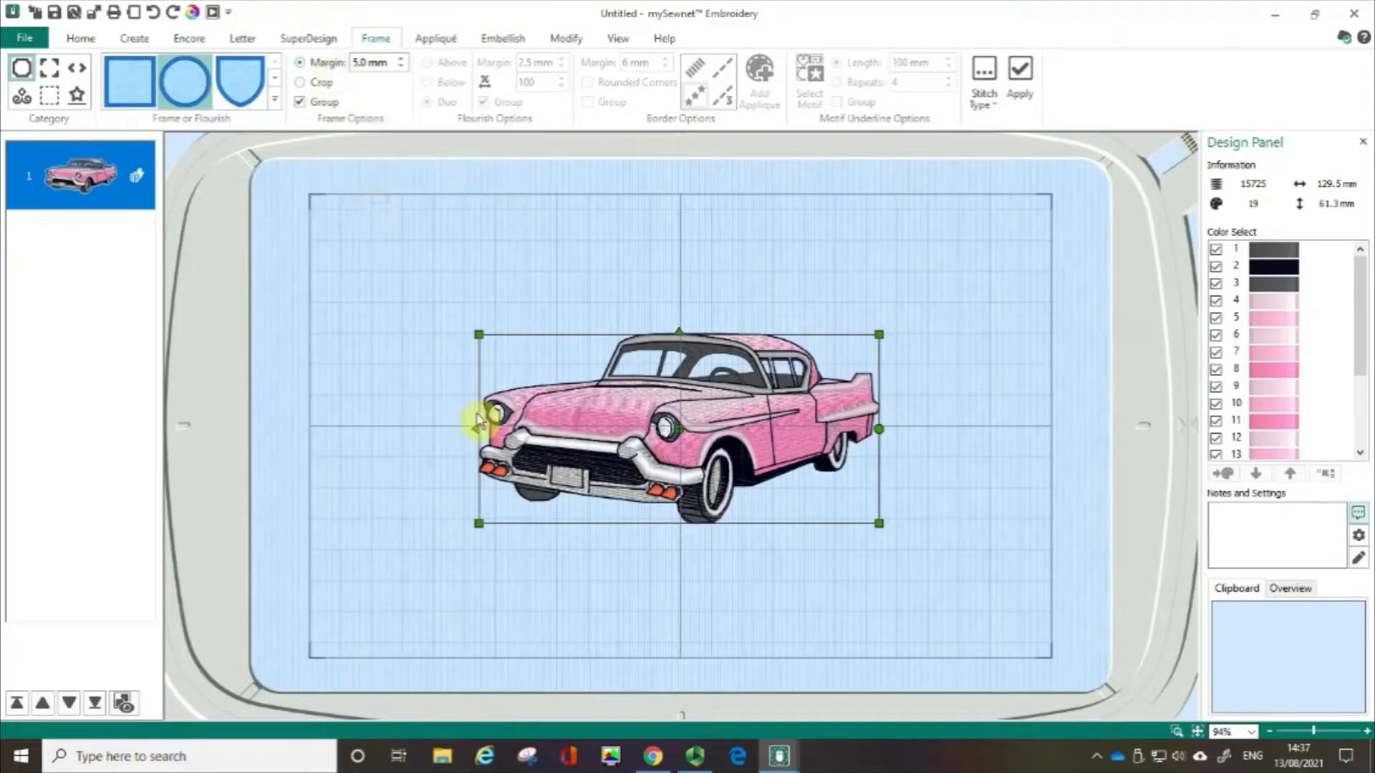
Step: Set the frame margin to 5.0 mm and apply the circular frame around the selected car
{"action": "key", "text": "ctrl"}
{"action": "key", "text": "ctrl"}
{"action": "key", "text": "ctrl"}
{"action": "key", "text": "ctrl"}
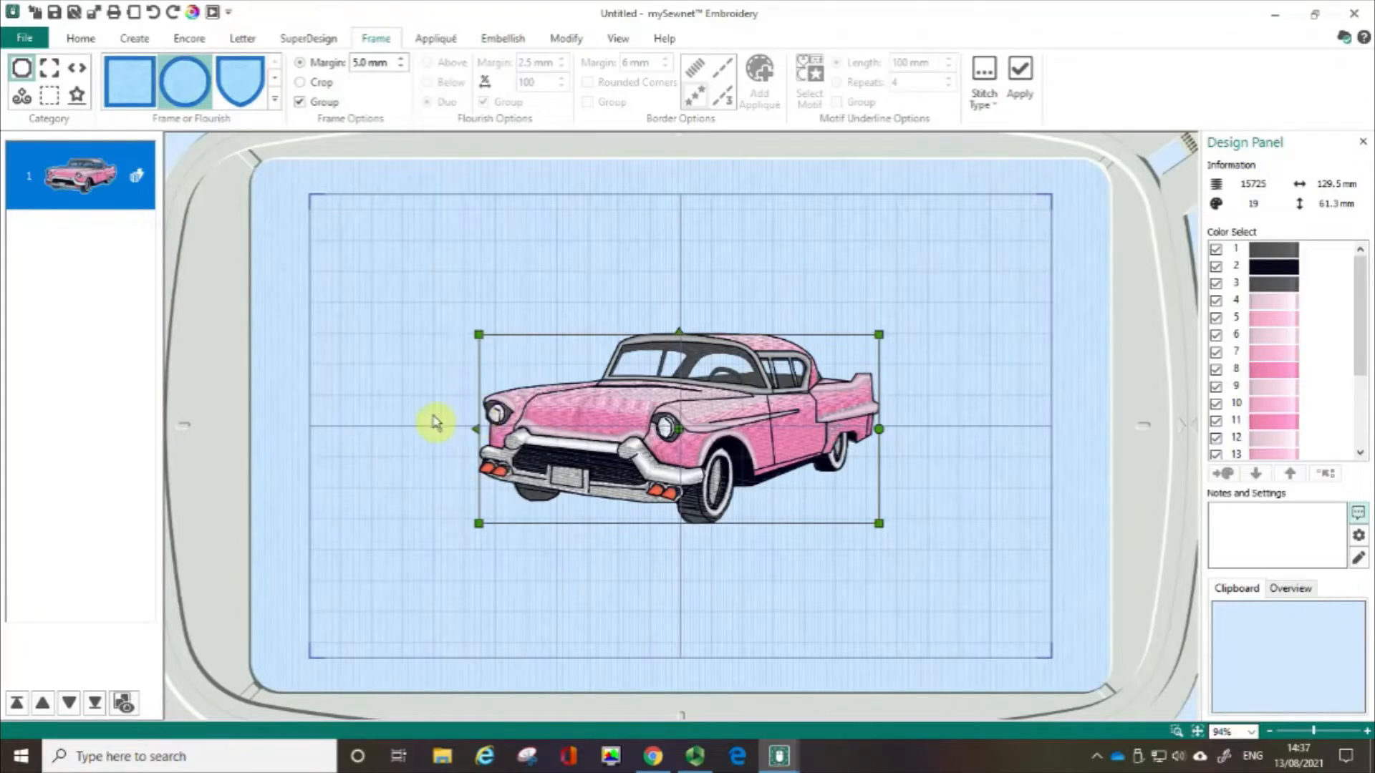
{"action": "key", "text": "ctrl"}
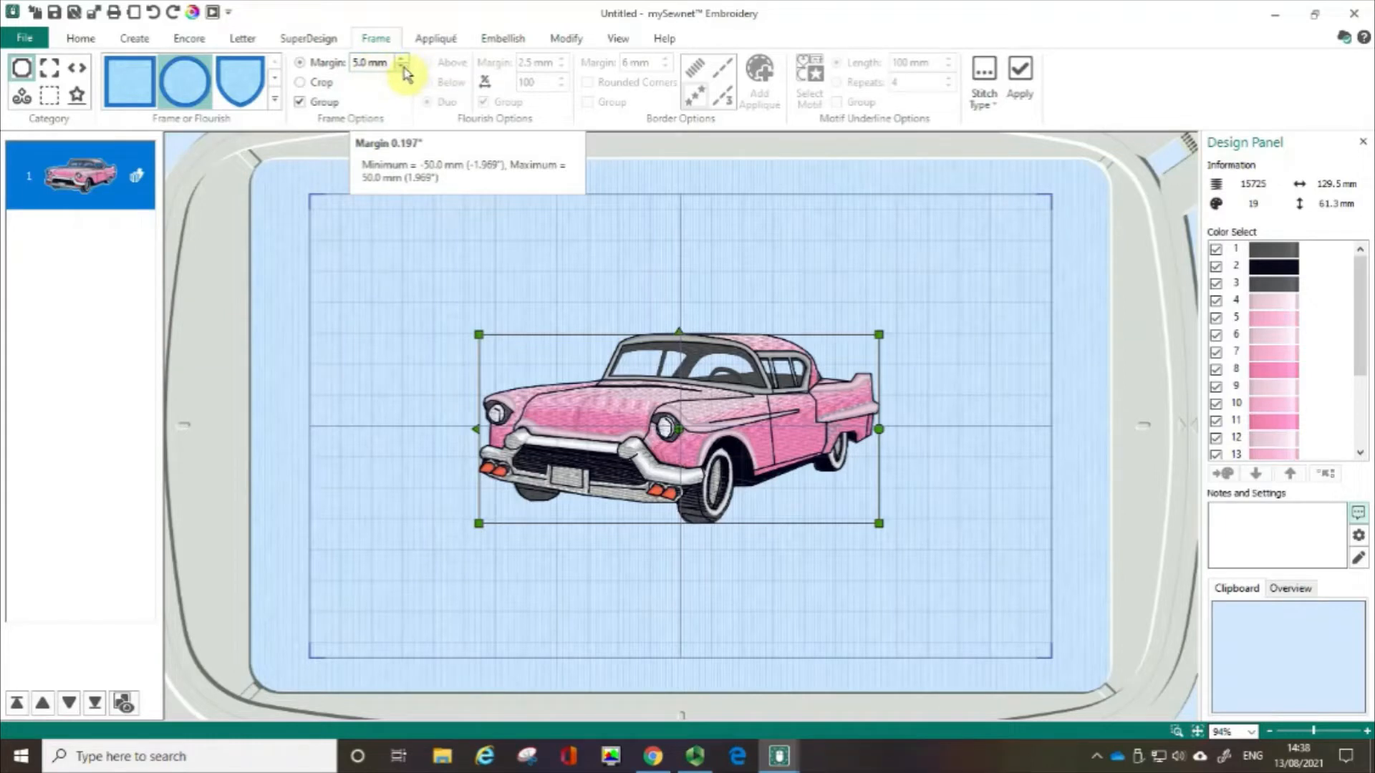
{"action": "key", "text": "ctrl"}
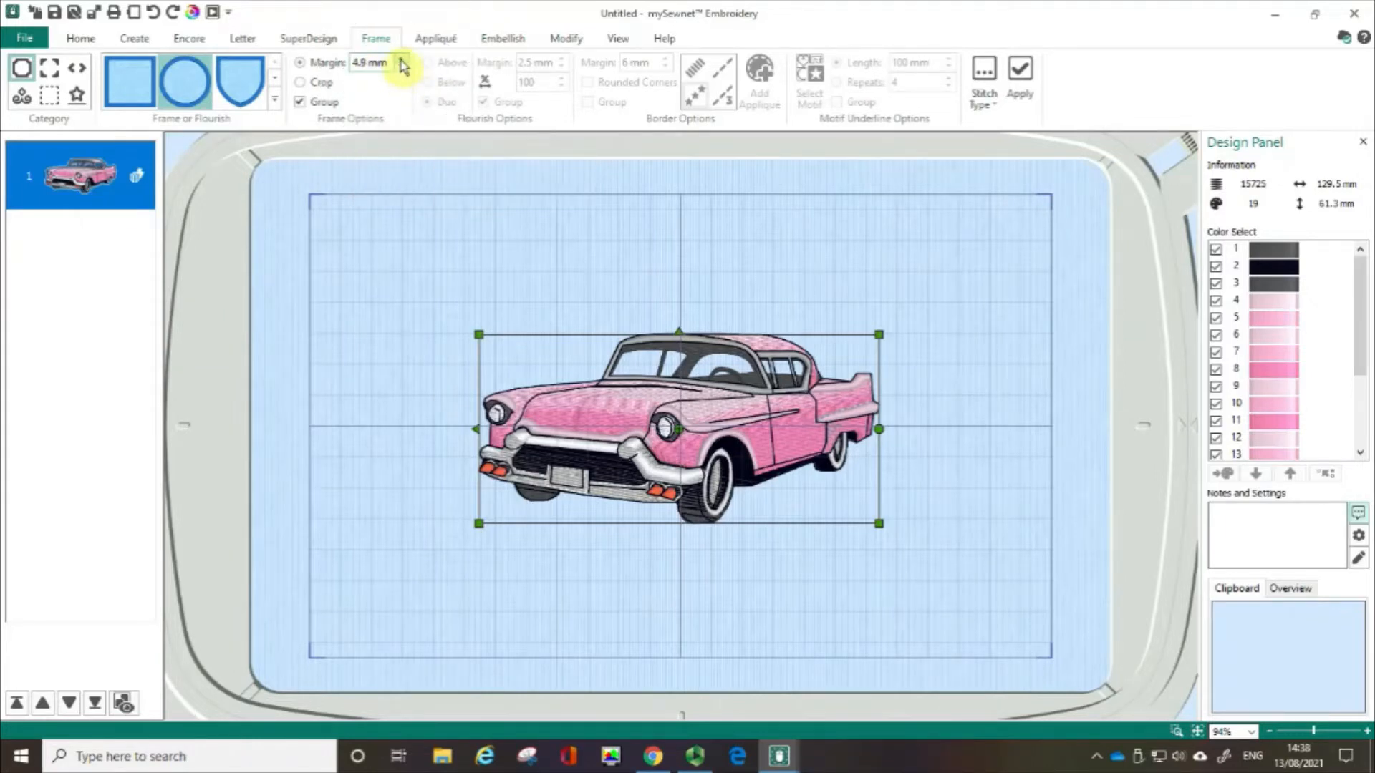
{"action": "double_click", "coordinate": [369, 64]}
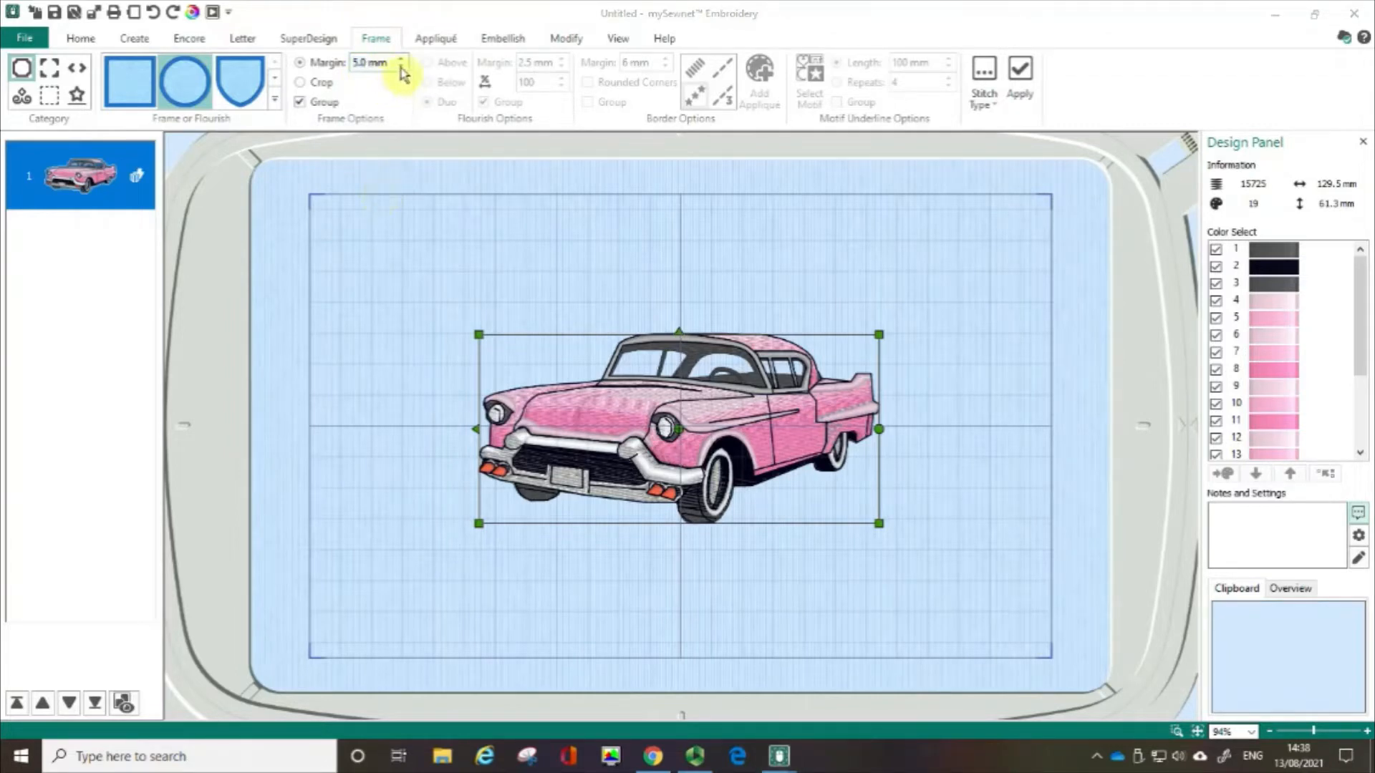
{"action": "key", "text": "ctrl"}
{"action": "key", "text": "ctrl"}
{"action": "key", "text": "ctrl"}
{"action": "key", "text": "ctrl"}
{"action": "key", "text": "ctrl"}
{"action": "key", "text": "ctrl"}
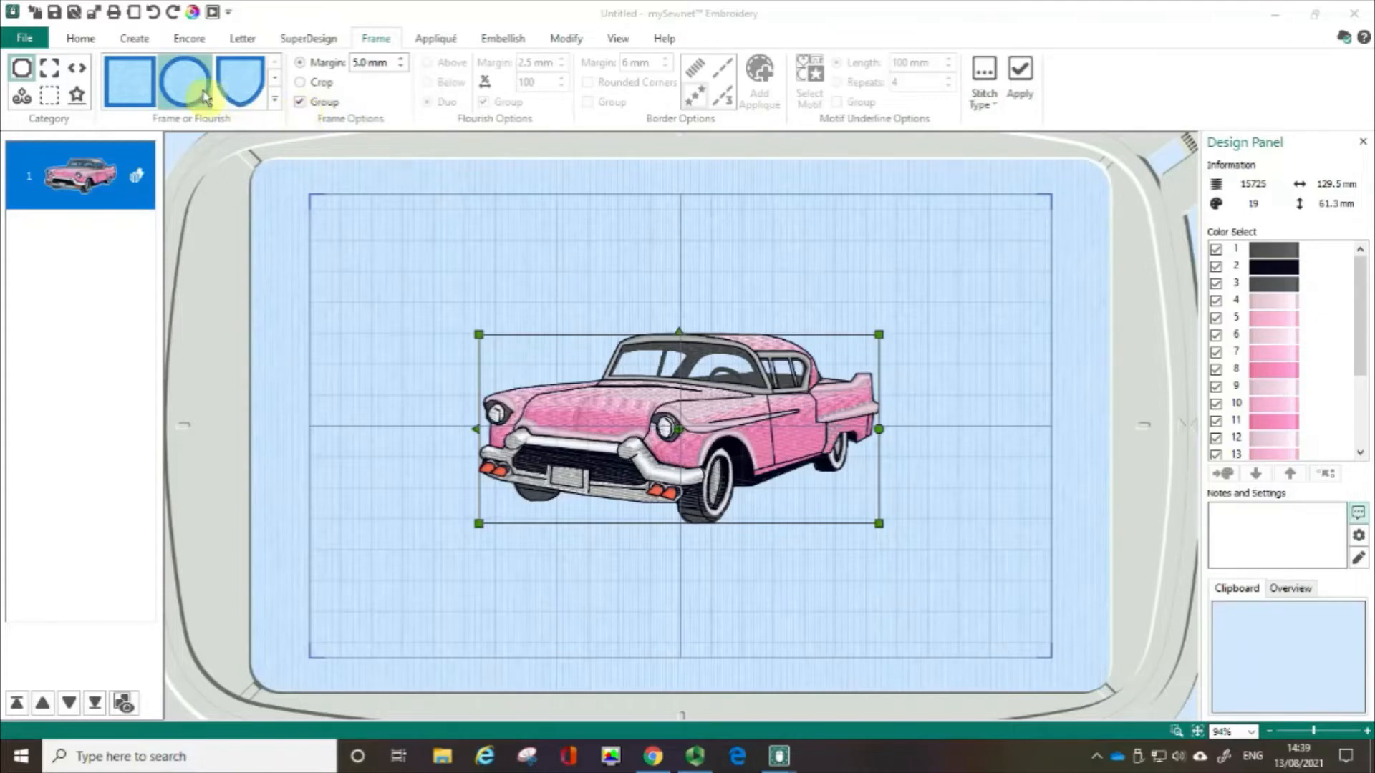
{"action": "left_click", "coordinate": [1020, 76]}
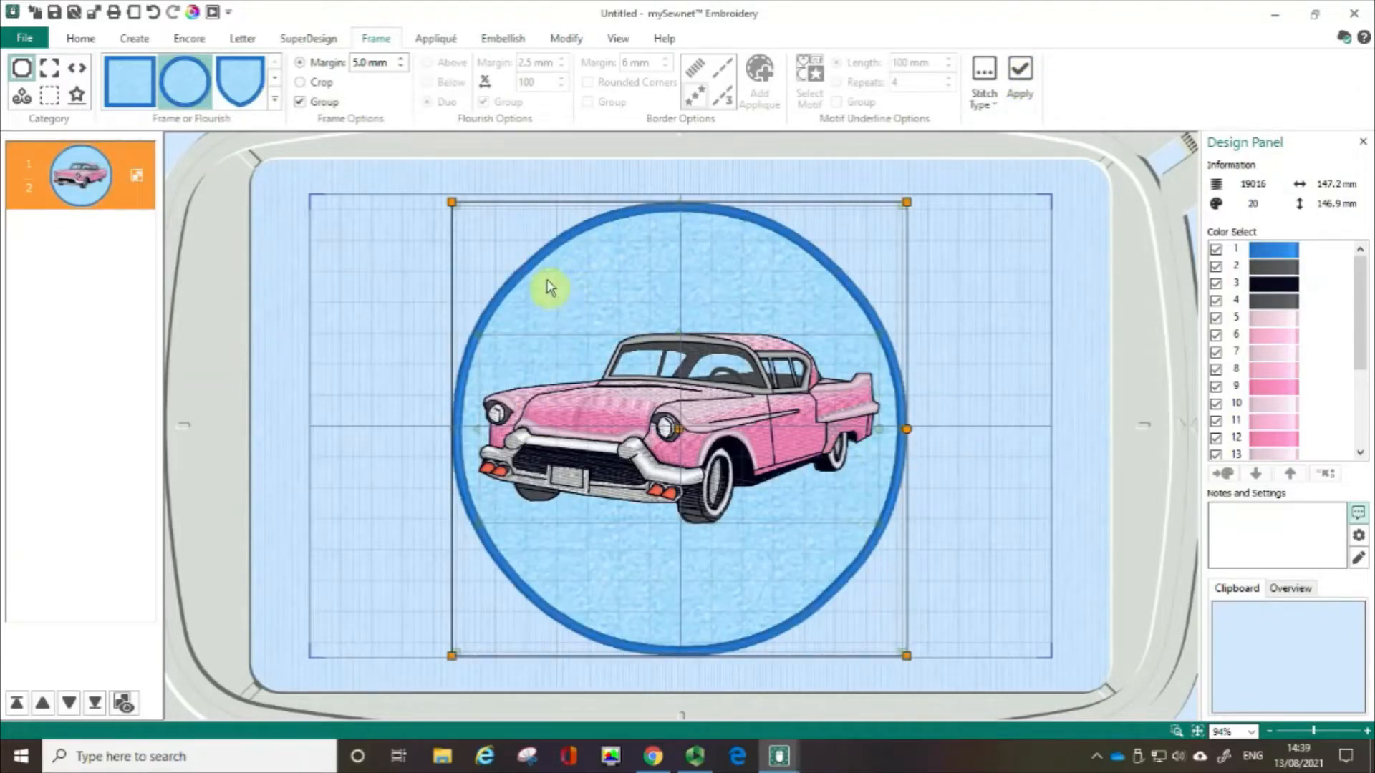
Step: Move the grouped car and circular frame slightly, and undo back to the unframed car
{"action": "left_click", "coordinate": [856, 290]}
{"action": "mouse_move", "coordinate": [724, 462]}
{"action": "left_mouse_down"}
{"action": "mouse_move", "coordinate": [605, 422]}
{"action": "mouse_move", "coordinate": [853, 490]}
{"action": "mouse_move", "coordinate": [812, 432]}
{"action": "mouse_move", "coordinate": [612, 441]}
{"action": "mouse_move", "coordinate": [681, 515]}
{"action": "mouse_move", "coordinate": [648, 424]}
{"action": "mouse_move", "coordinate": [692, 487]}
{"action": "mouse_move", "coordinate": [728, 469]}
{"action": "mouse_move", "coordinate": [670, 460]}
{"action": "mouse_move", "coordinate": [703, 460]}
{"action": "left_mouse_up"}
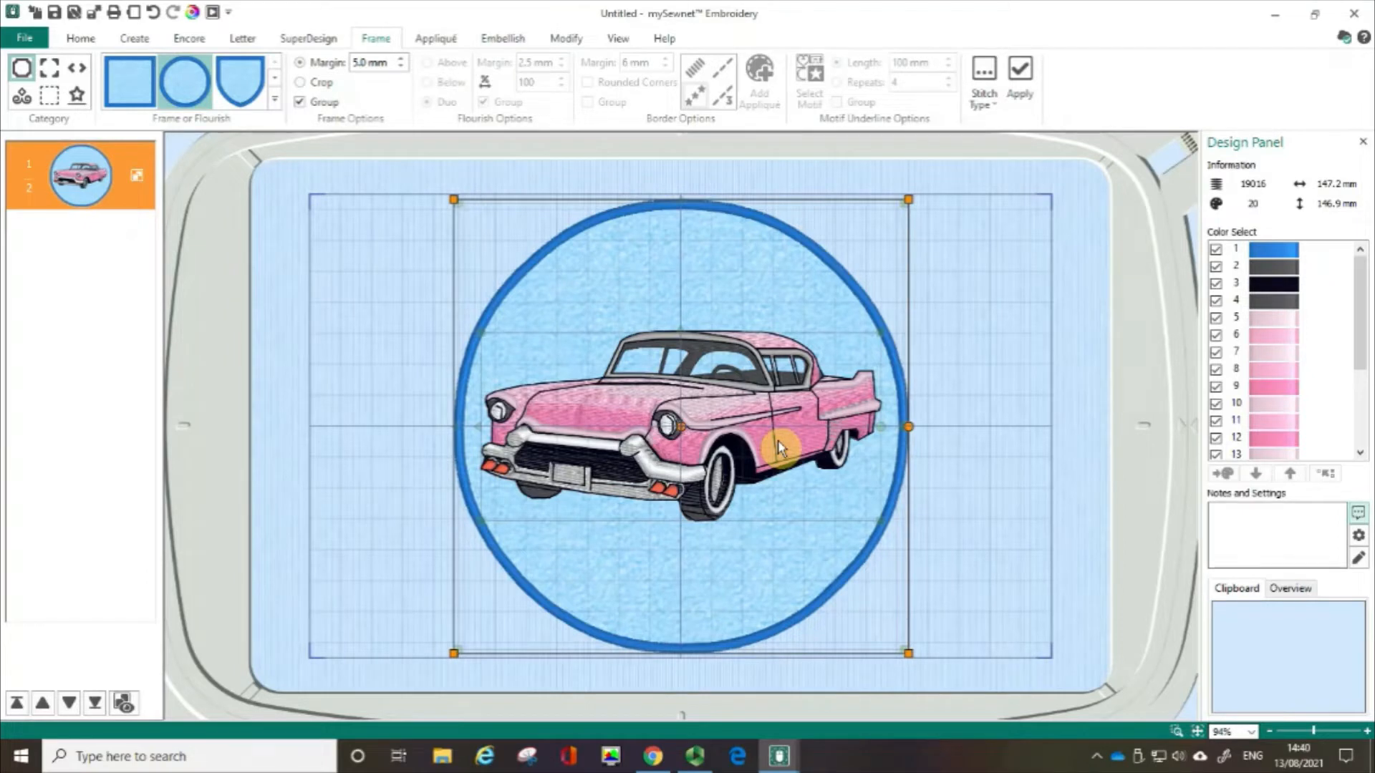
{"action": "left_click", "coordinate": [153, 14]}
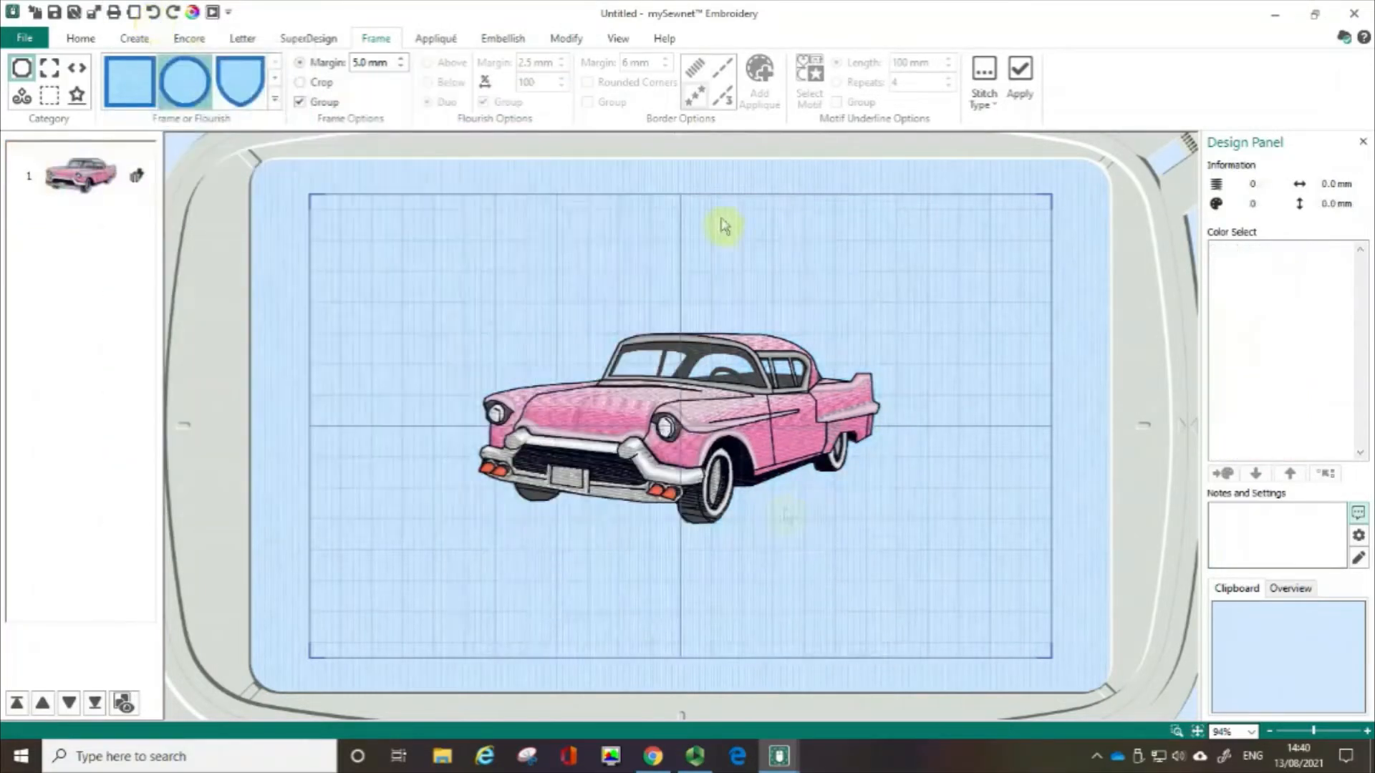
Step: Browse the frame collection and choose the leafy oval frame 8 from the Floral 2 MC set
{"action": "left_click", "coordinate": [275, 102]}
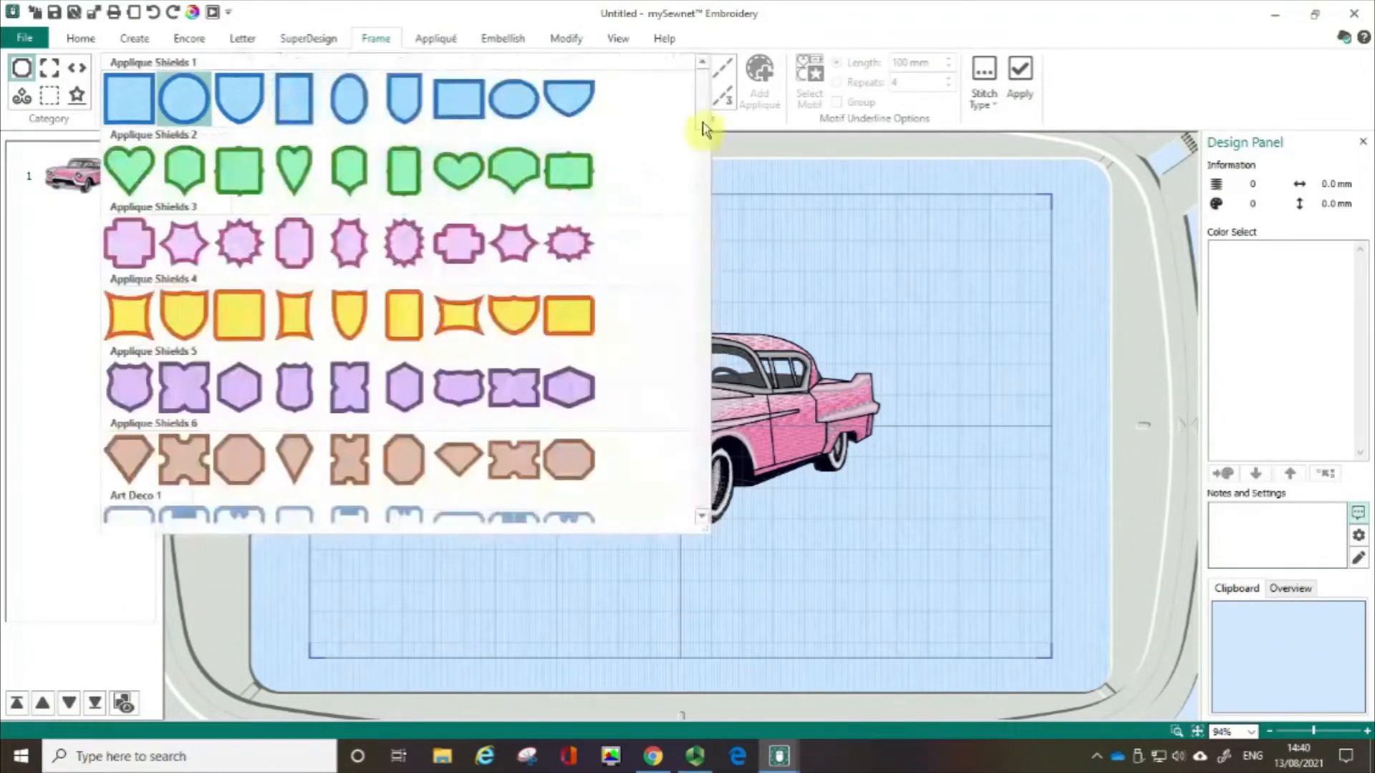
{"action": "left_click_drag", "start_coordinate": [706, 123], "coordinate": [741, 371]}
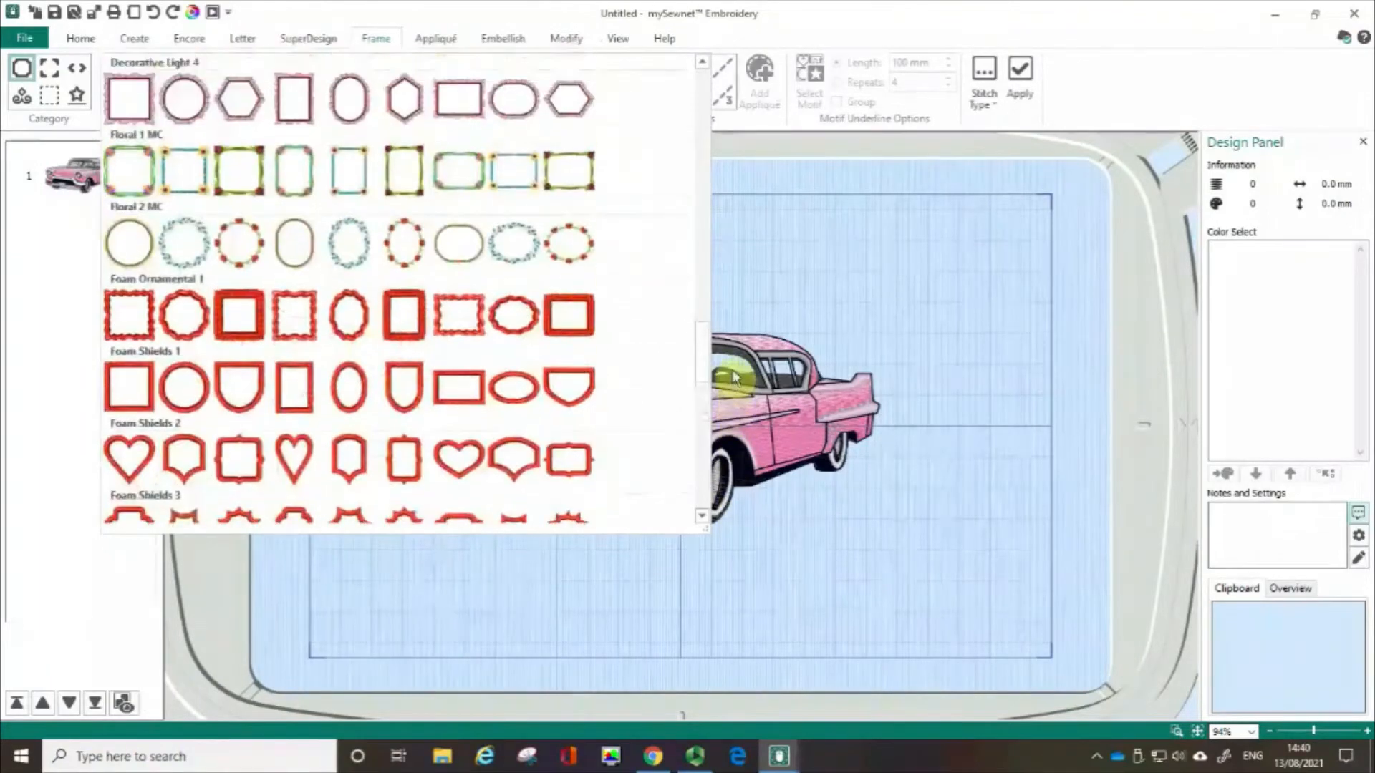
{"action": "left_click", "coordinate": [742, 372]}
{"action": "left_click", "coordinate": [276, 98]}
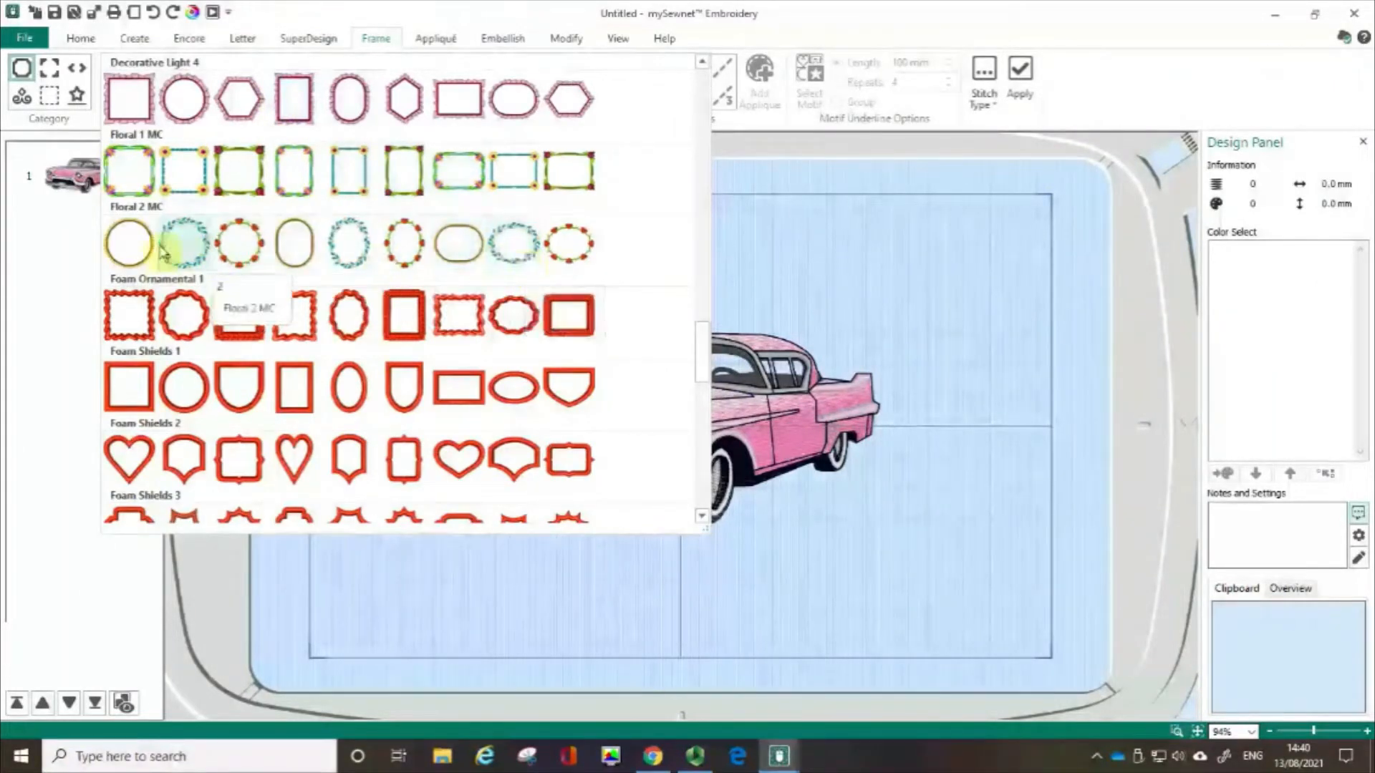
{"action": "left_click", "coordinate": [116, 245]}
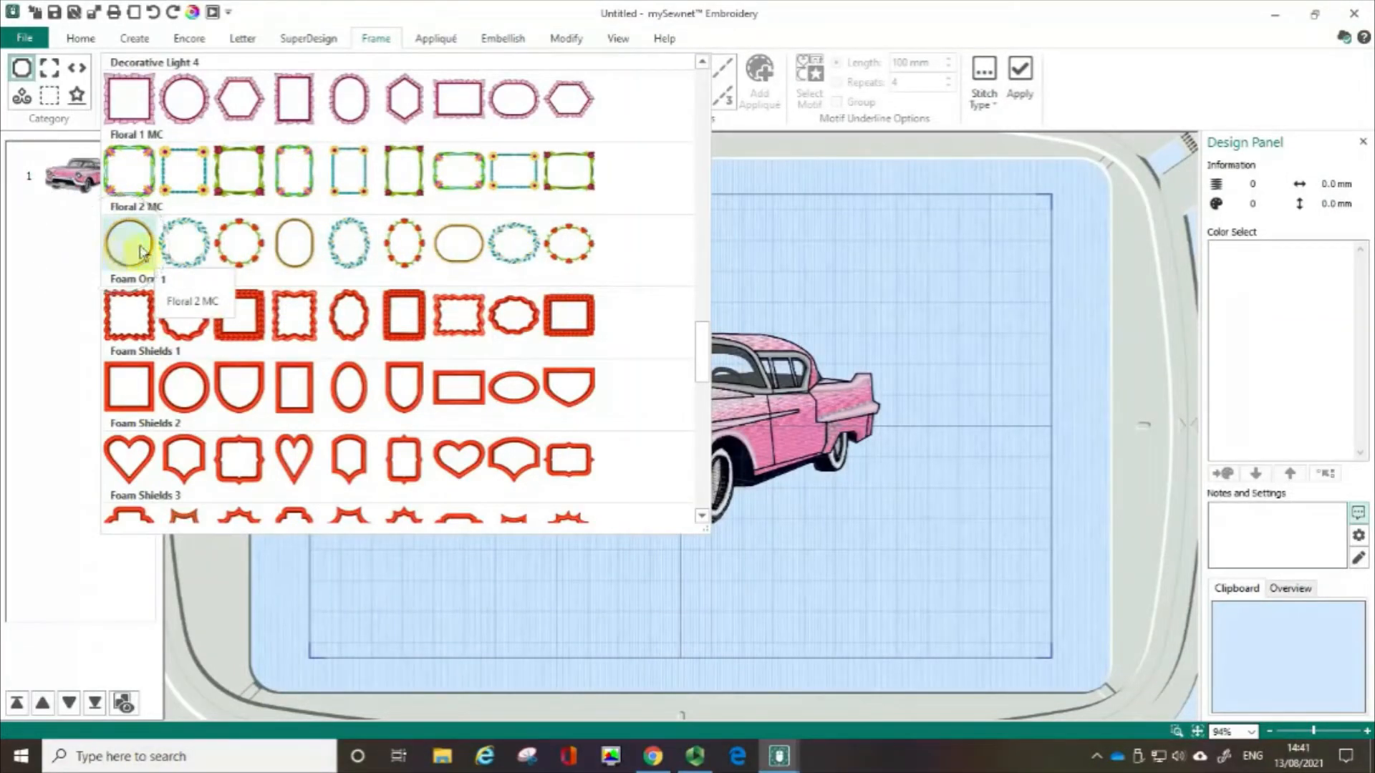
{"action": "left_click", "coordinate": [141, 250]}
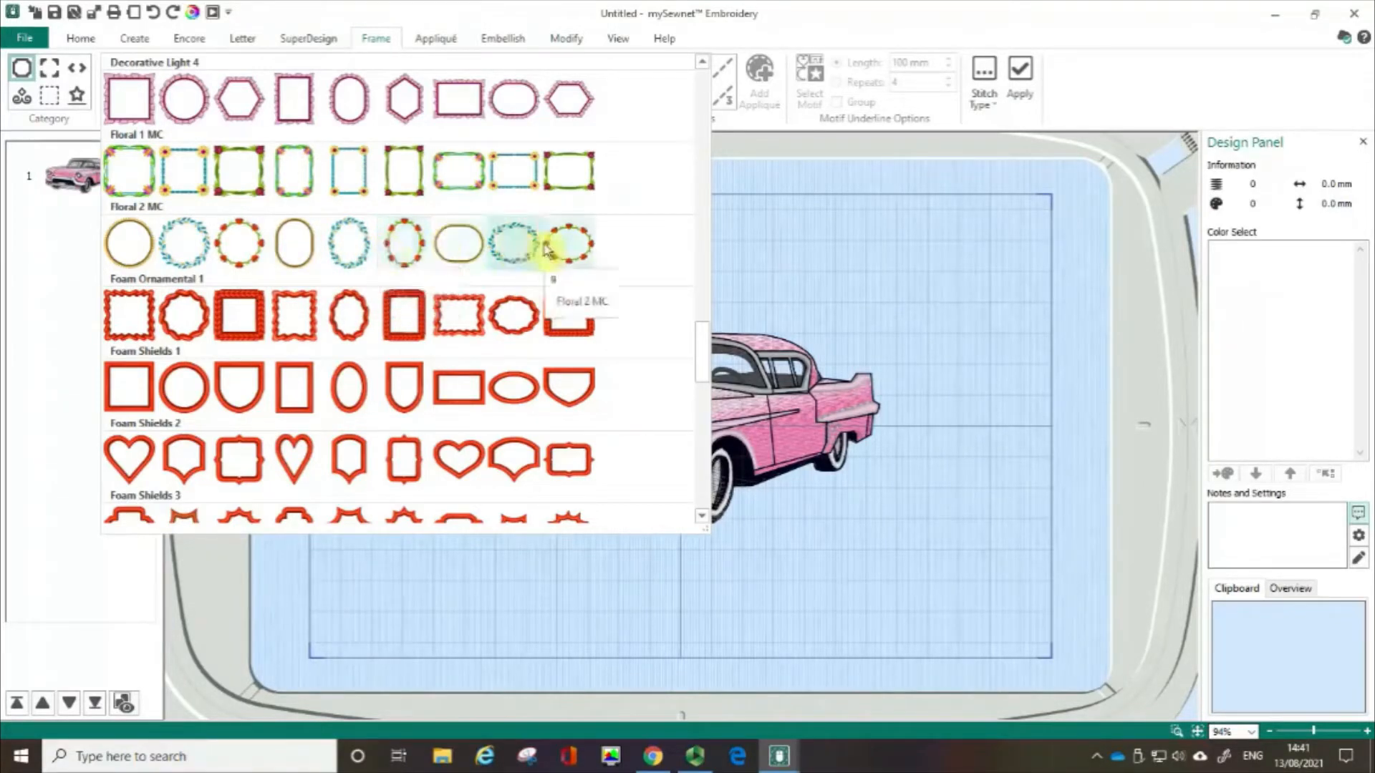
{"action": "key", "text": "ctrl"}
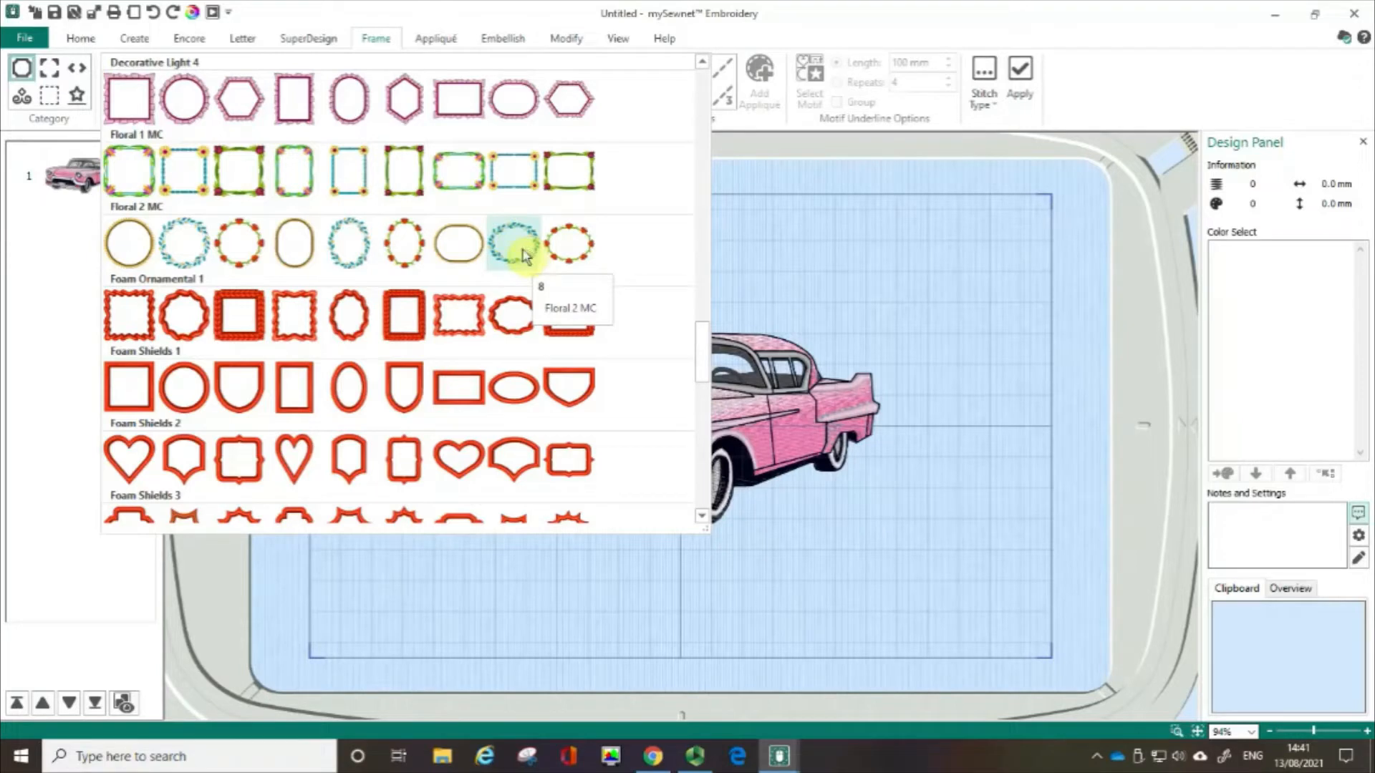
{"action": "key", "text": "ctrl"}
{"action": "left_click", "coordinate": [521, 251]}
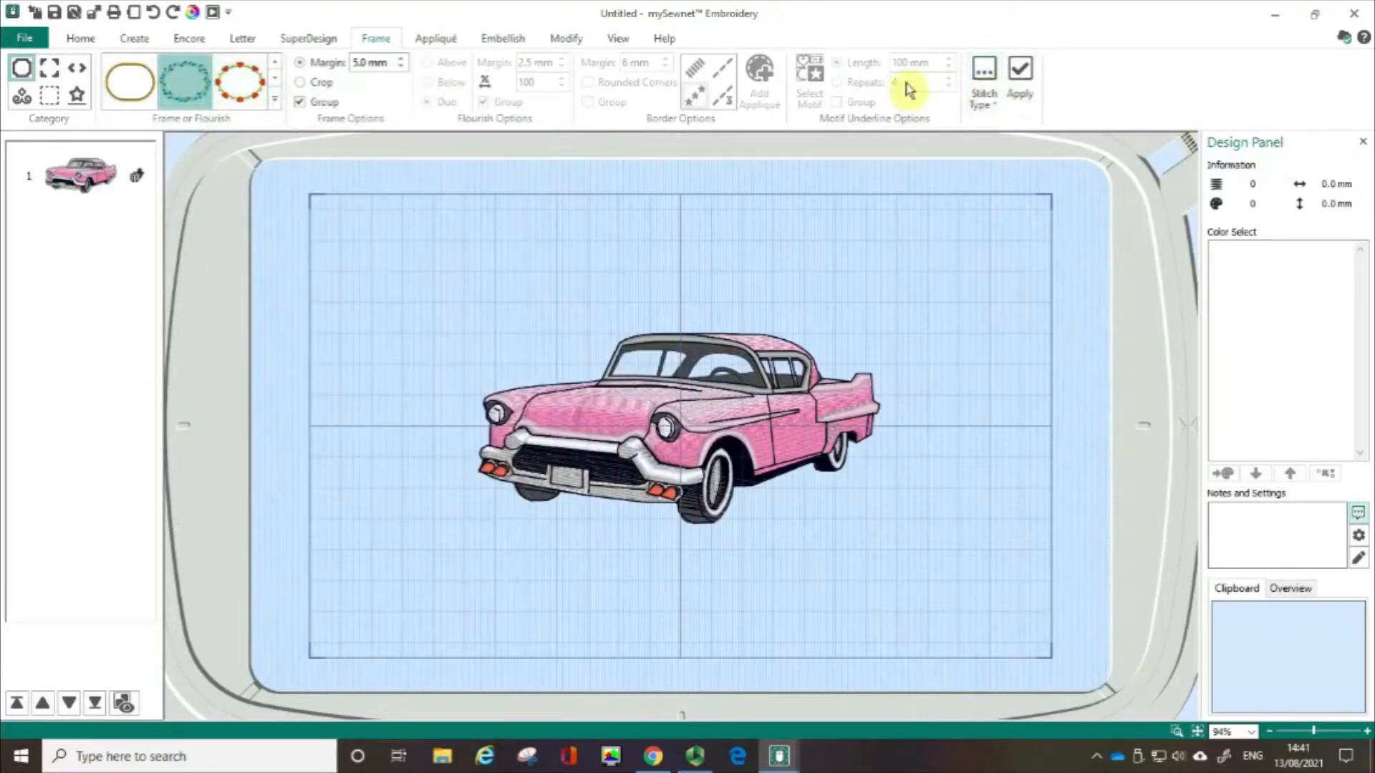
Step: Place the leafy oval frame with no design selected, and undo it
{"action": "left_click", "coordinate": [1020, 77]}
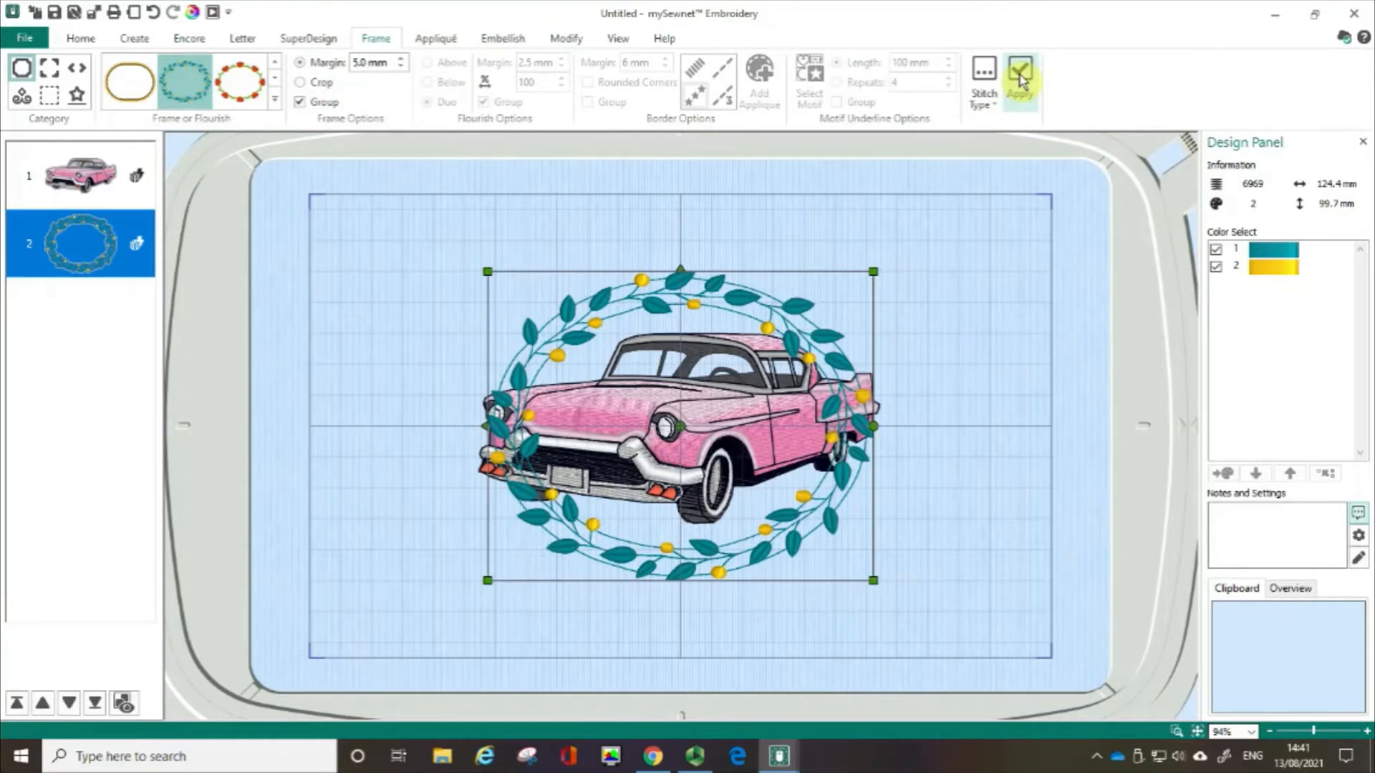
{"action": "key", "text": "ctrl+z"}
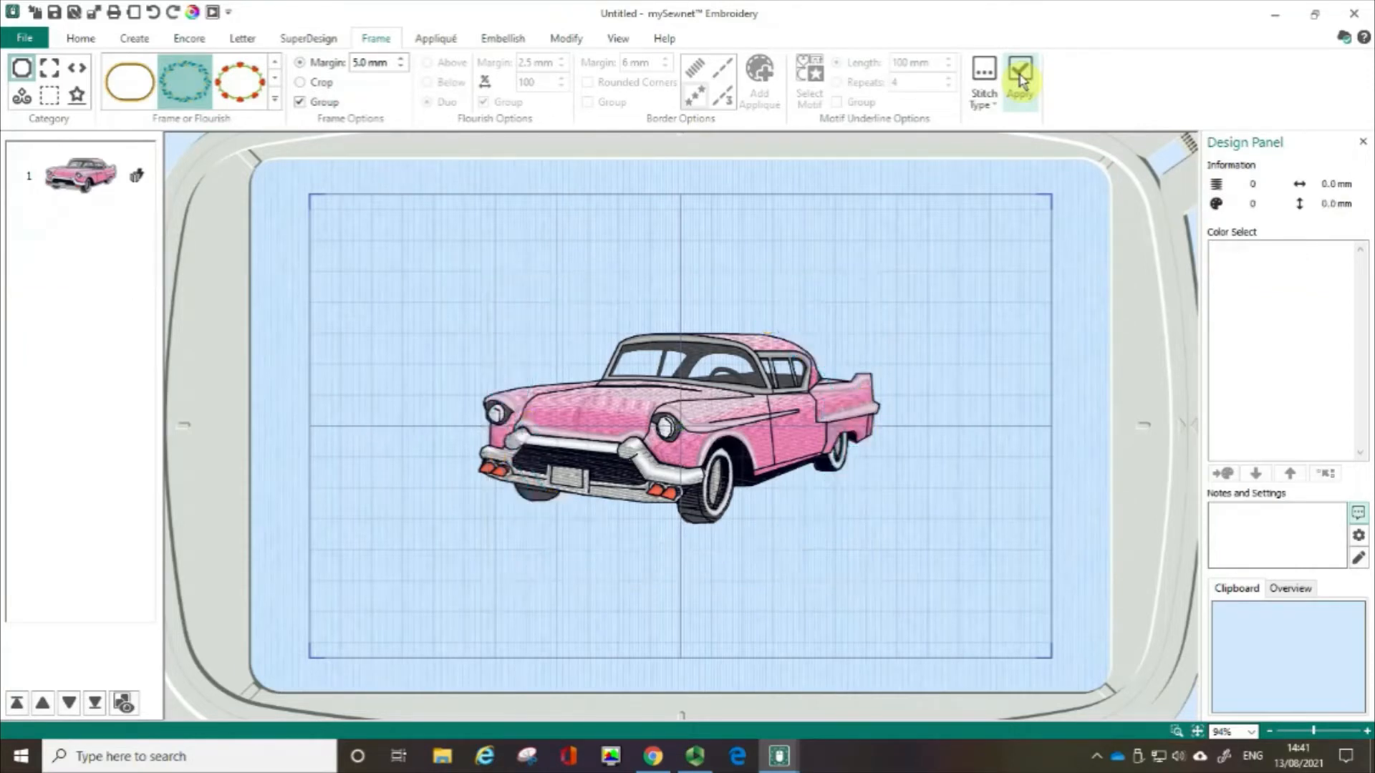
Step: Apply the leafy oval frame around the selected car with a 5.0 mm margin, and undo it
{"action": "left_click", "coordinate": [713, 420]}
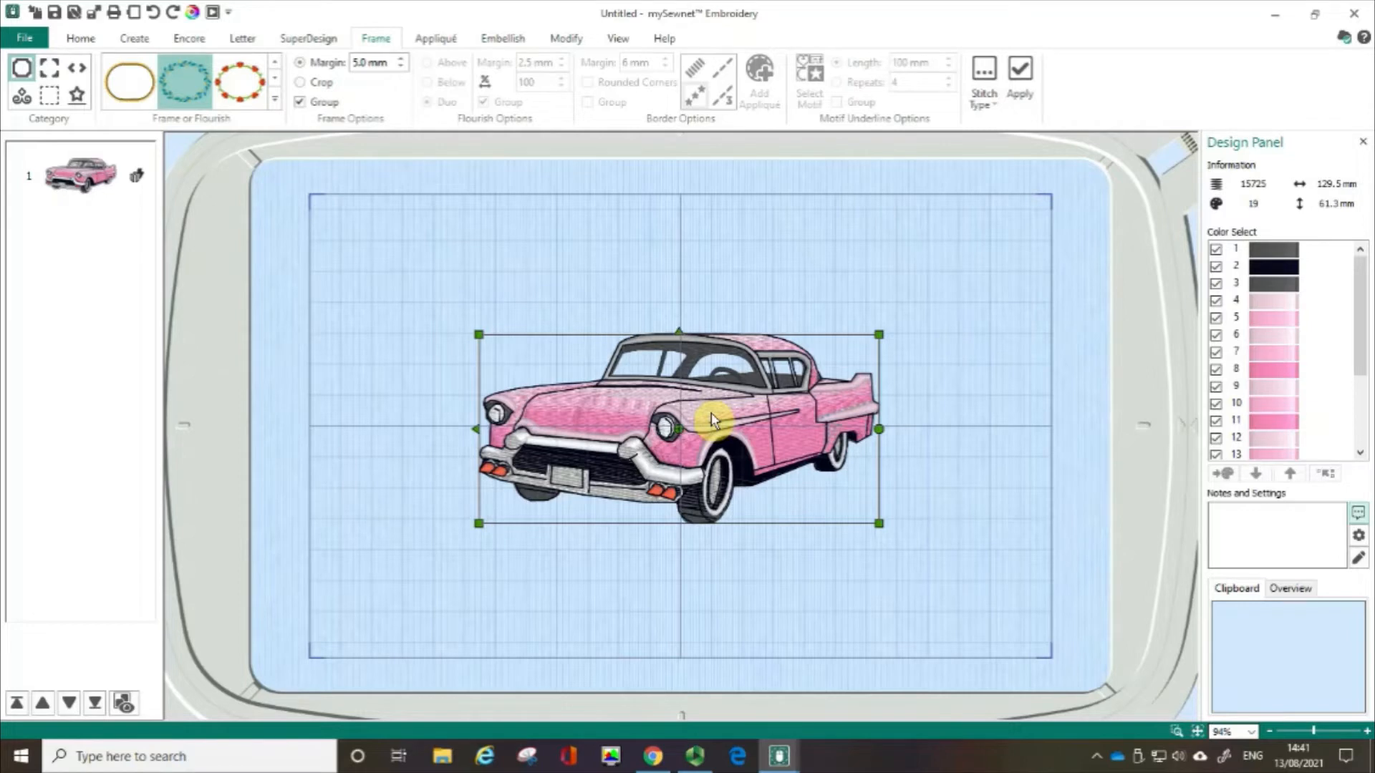
{"action": "left_click", "coordinate": [1019, 77]}
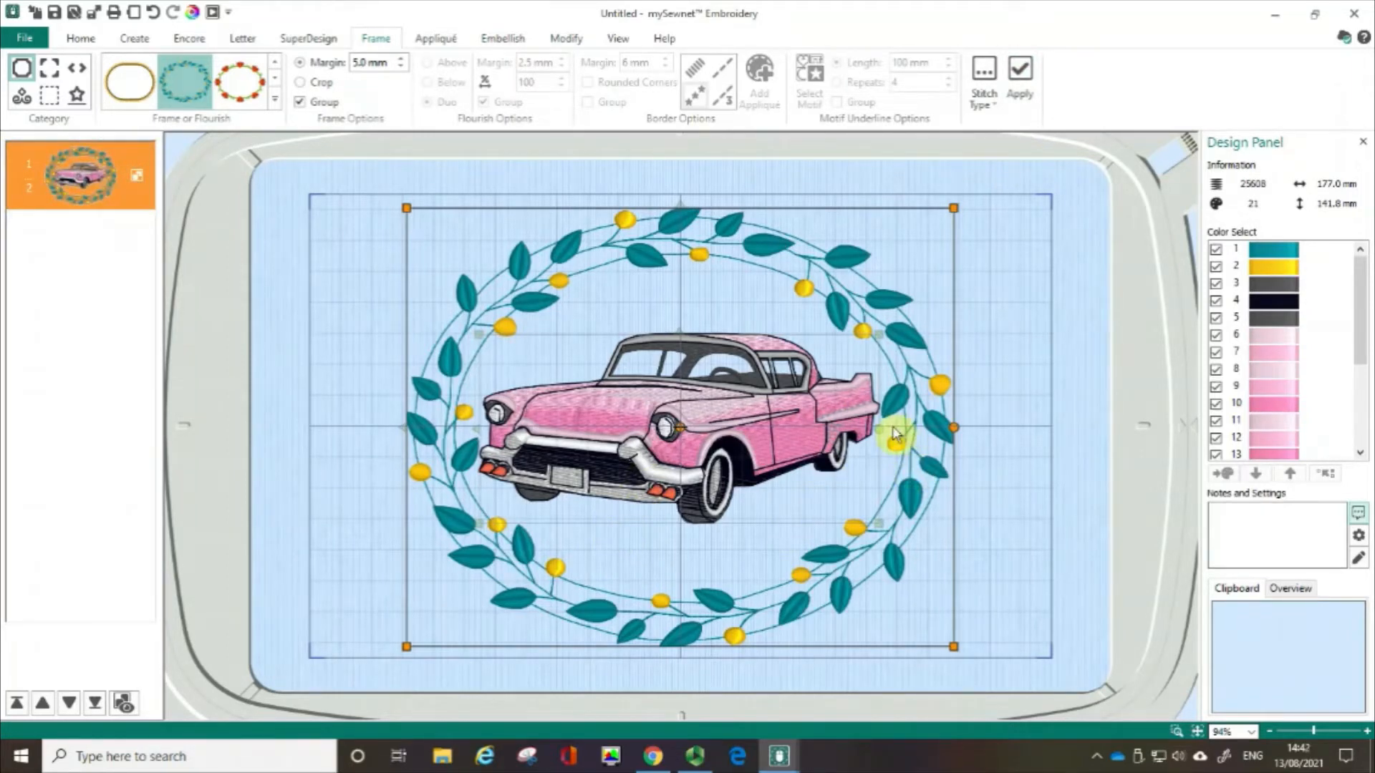
{"action": "key", "text": "ctrl"}
{"action": "key", "text": "ctrl"}
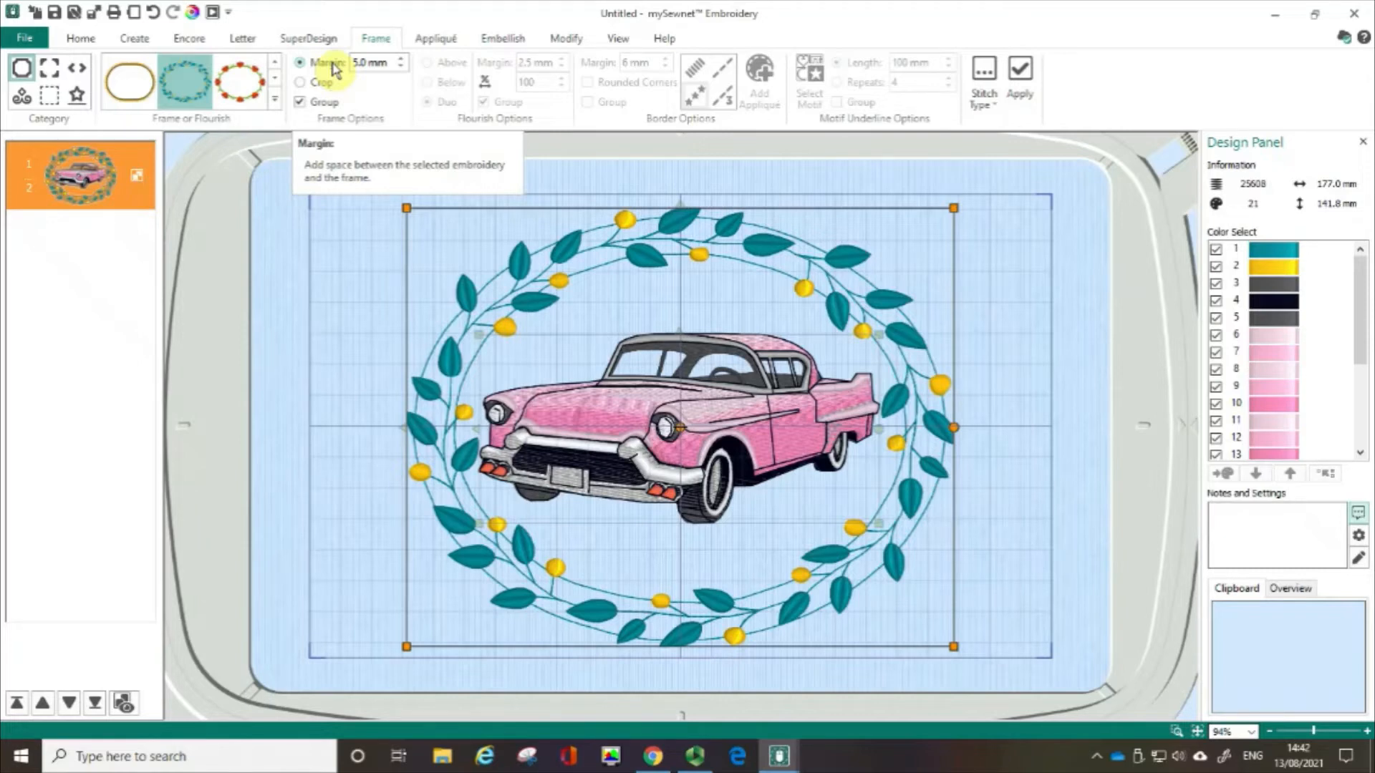
{"action": "key", "text": "ctrl+z"}
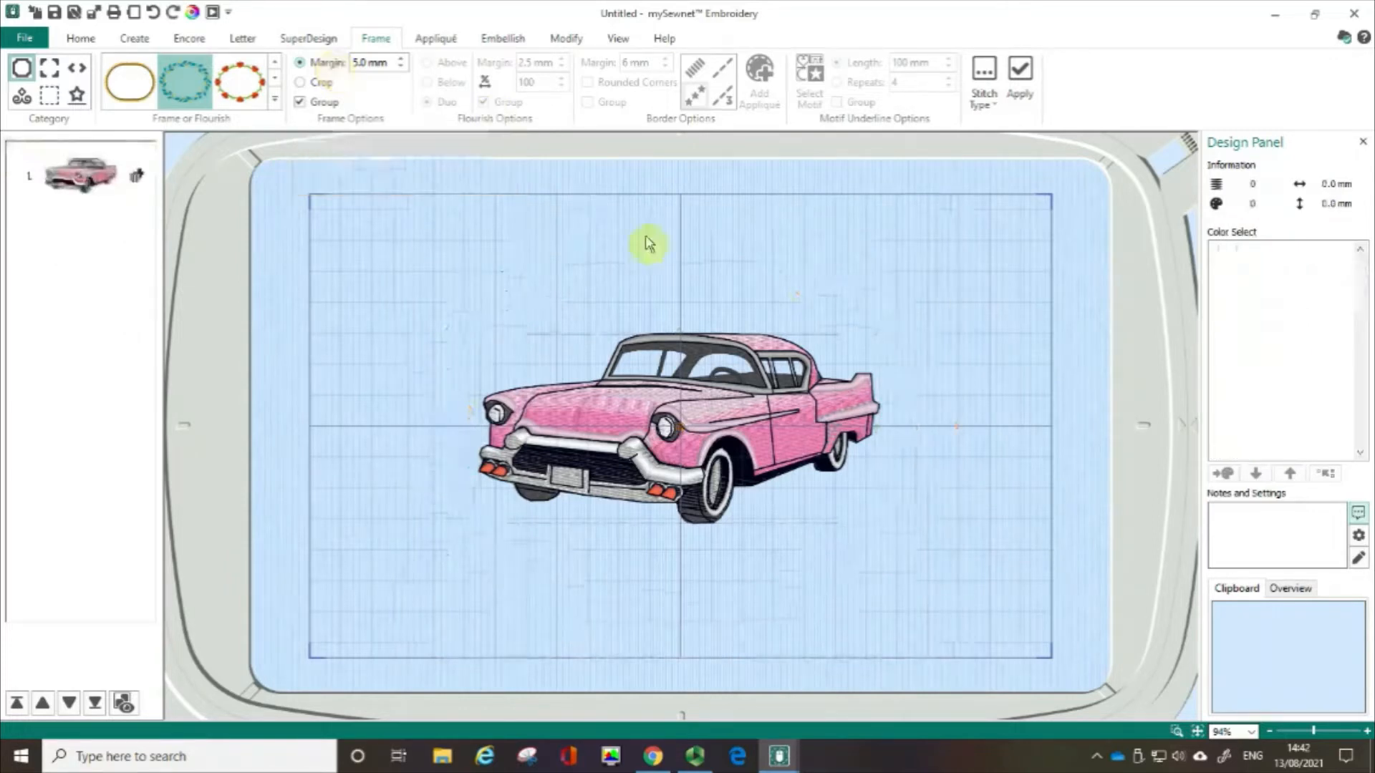
Step: Select the car and choose corner design 9 from the Ornamental 1 MC set of corner frames
{"action": "left_click", "coordinate": [677, 398]}
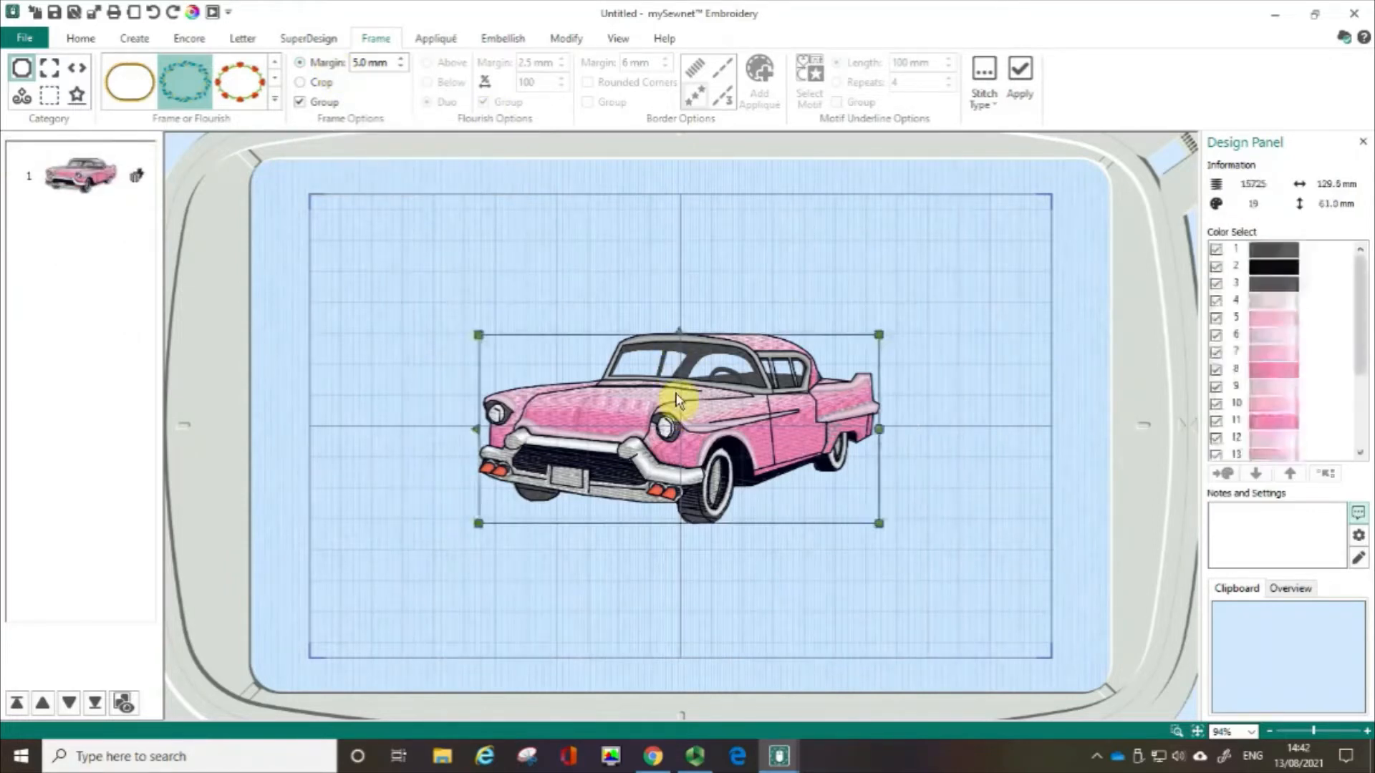
{"action": "left_click", "coordinate": [51, 71]}
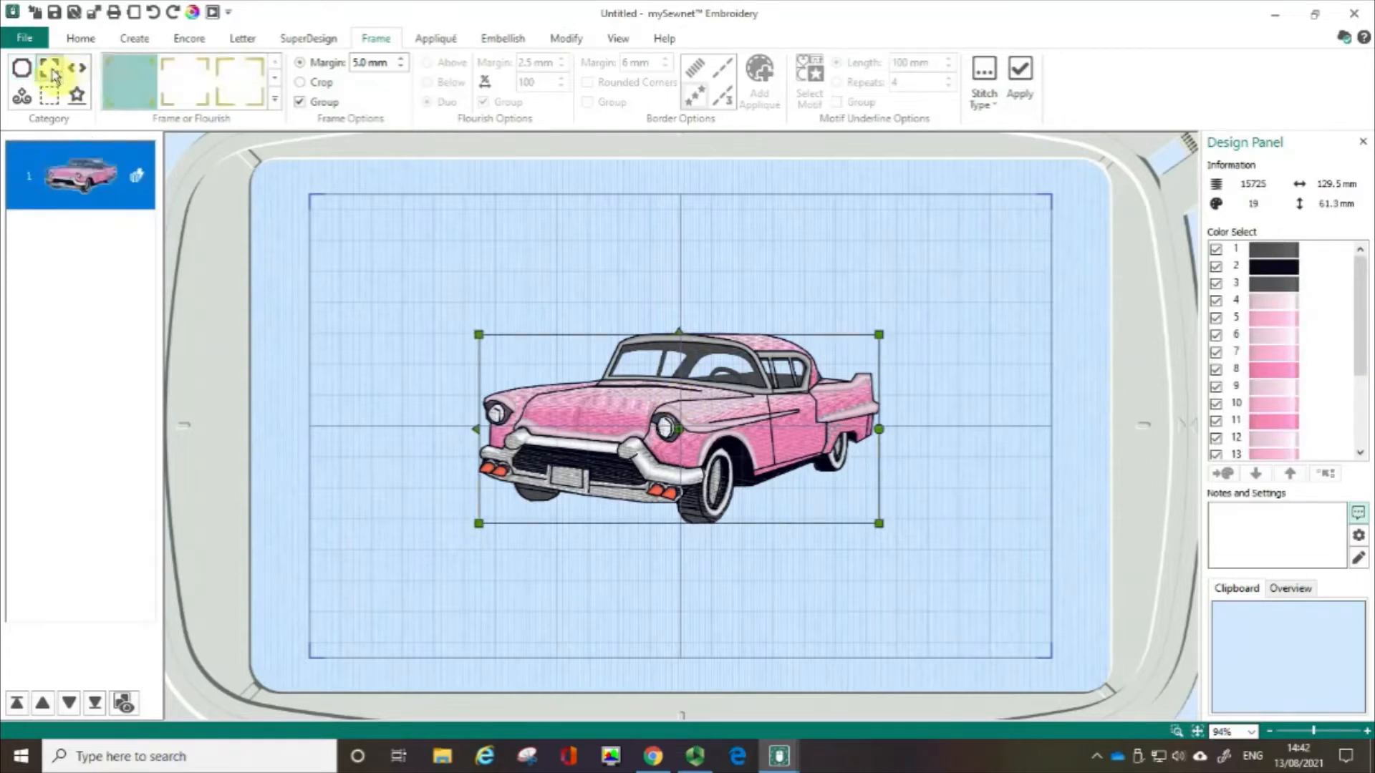
{"action": "left_click", "coordinate": [276, 100]}
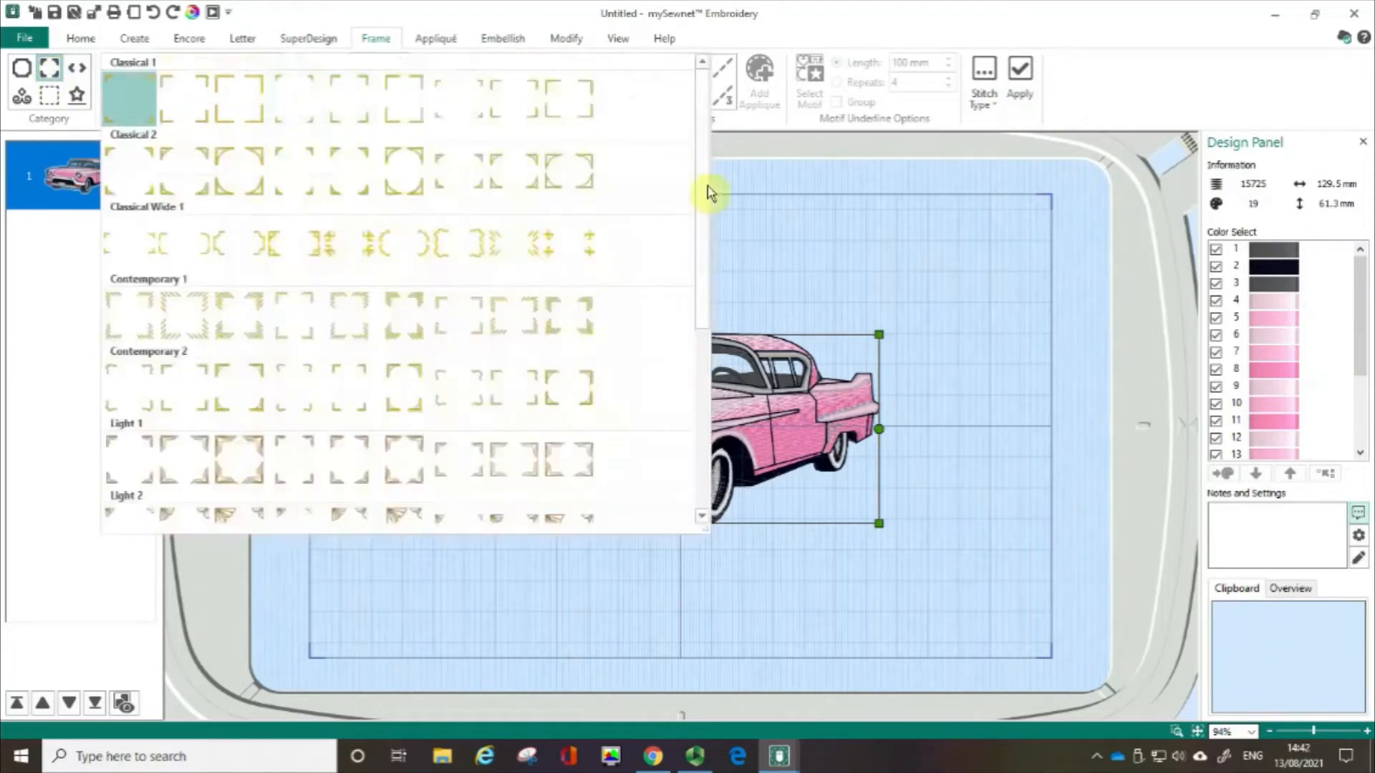
{"action": "left_click_drag", "start_coordinate": [706, 187], "coordinate": [688, 348]}
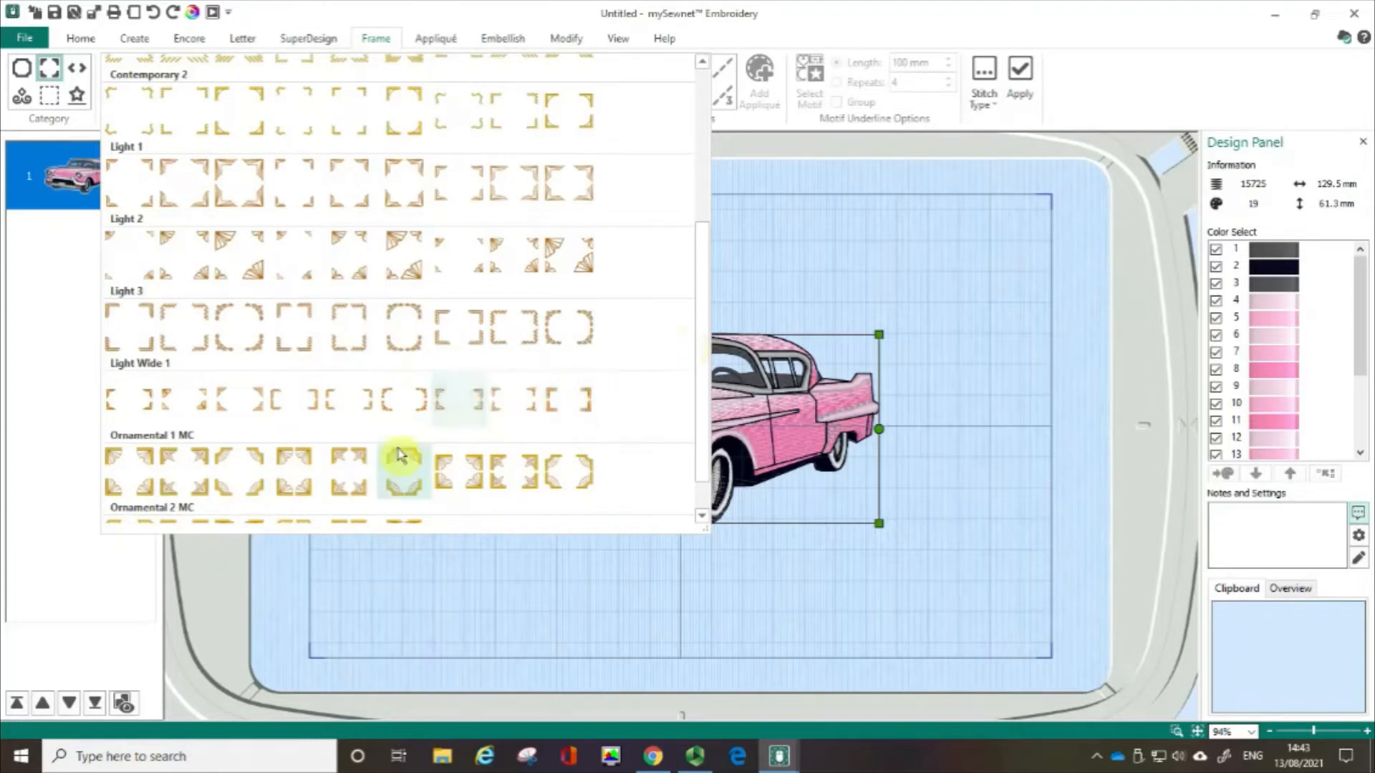
{"action": "left_click", "coordinate": [568, 471]}
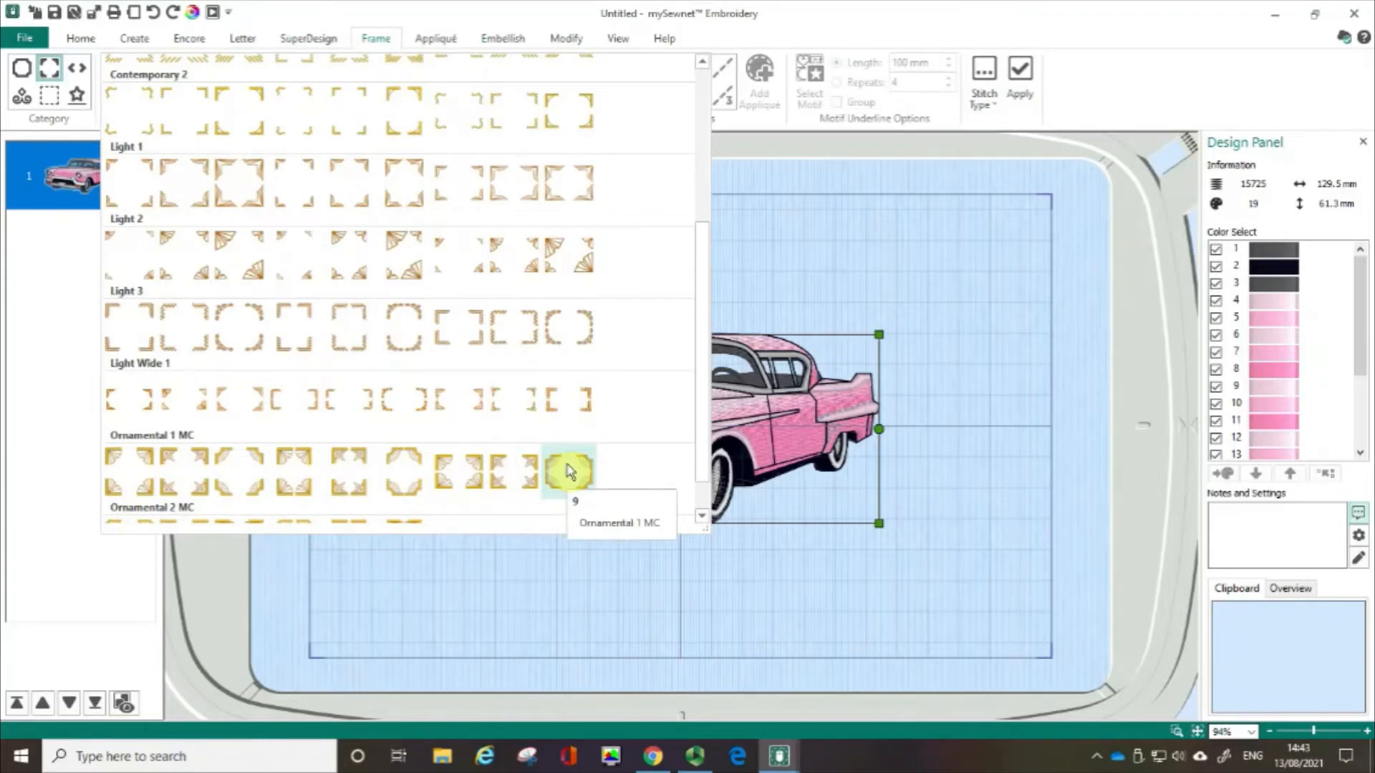
{"action": "key", "text": "ctrl"}
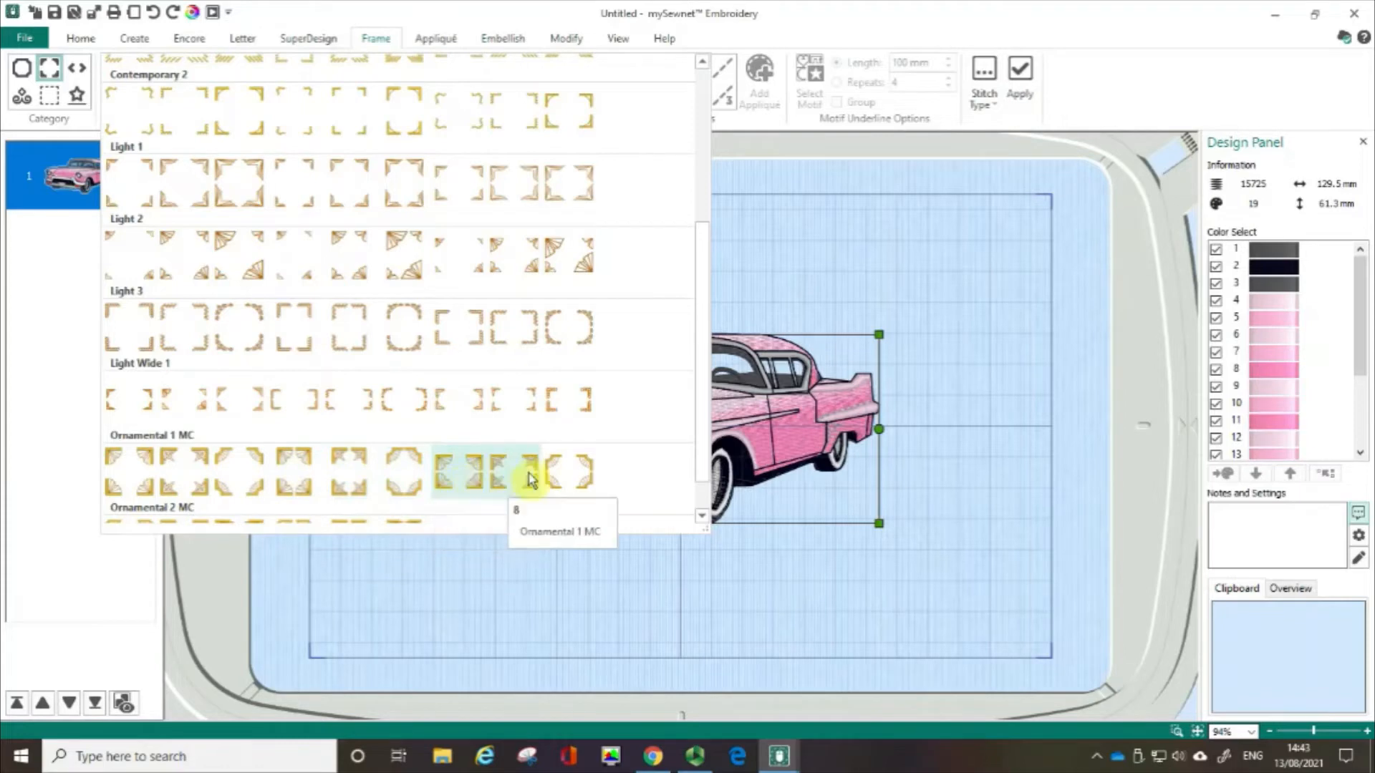
{"action": "left_click", "coordinate": [571, 478]}
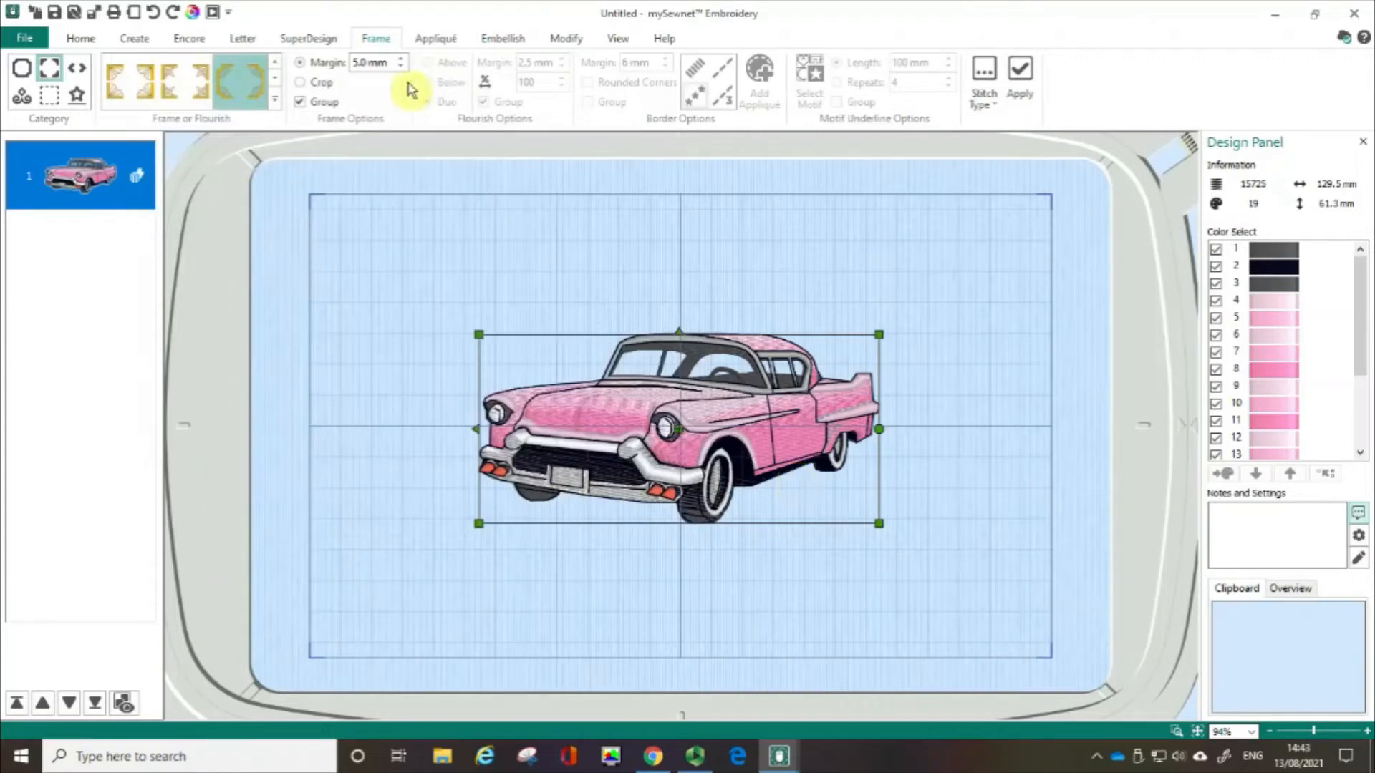
{"action": "left_click", "coordinate": [367, 69]}
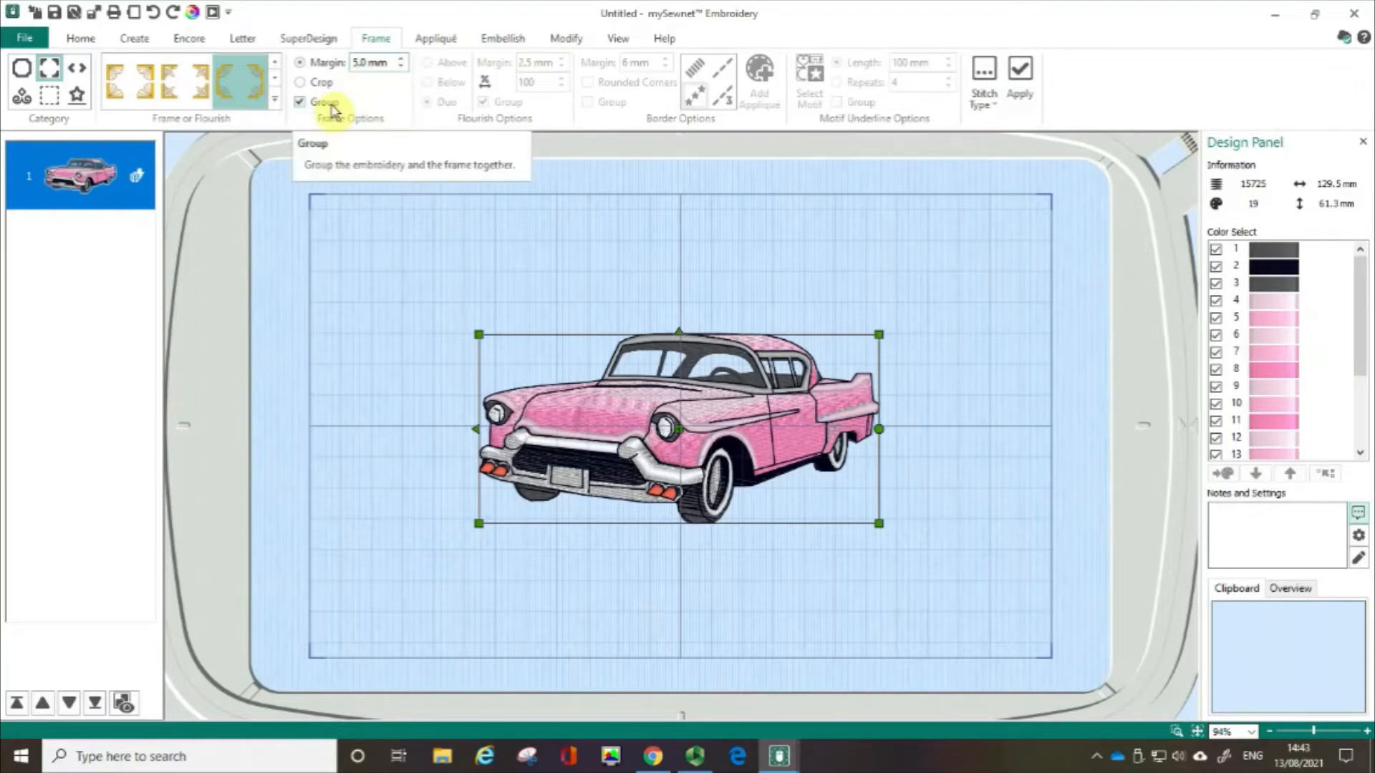
Step: Set the frame's Satin Line stitch options to a centred, pointed taper at both the start point and the end point
{"action": "left_click", "coordinate": [988, 74]}
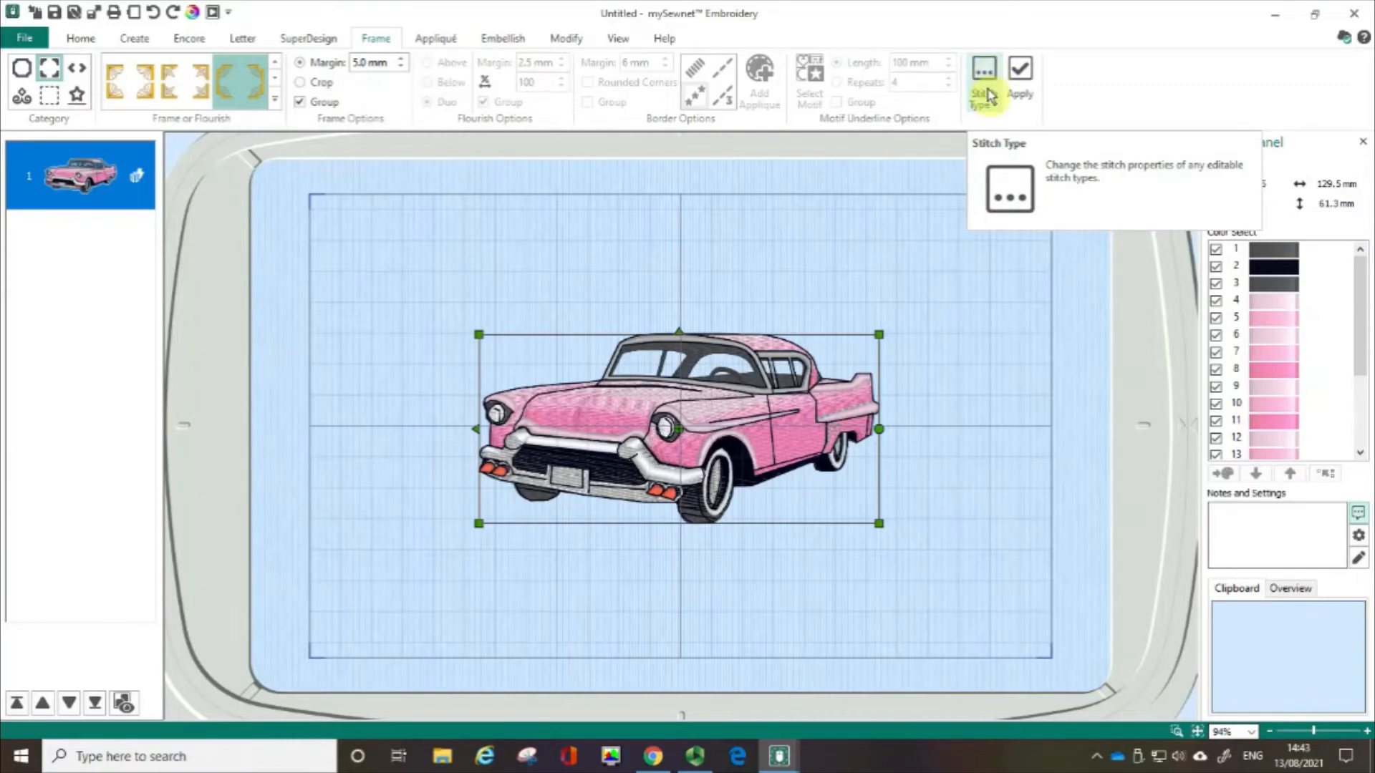
{"action": "left_click", "coordinate": [986, 95]}
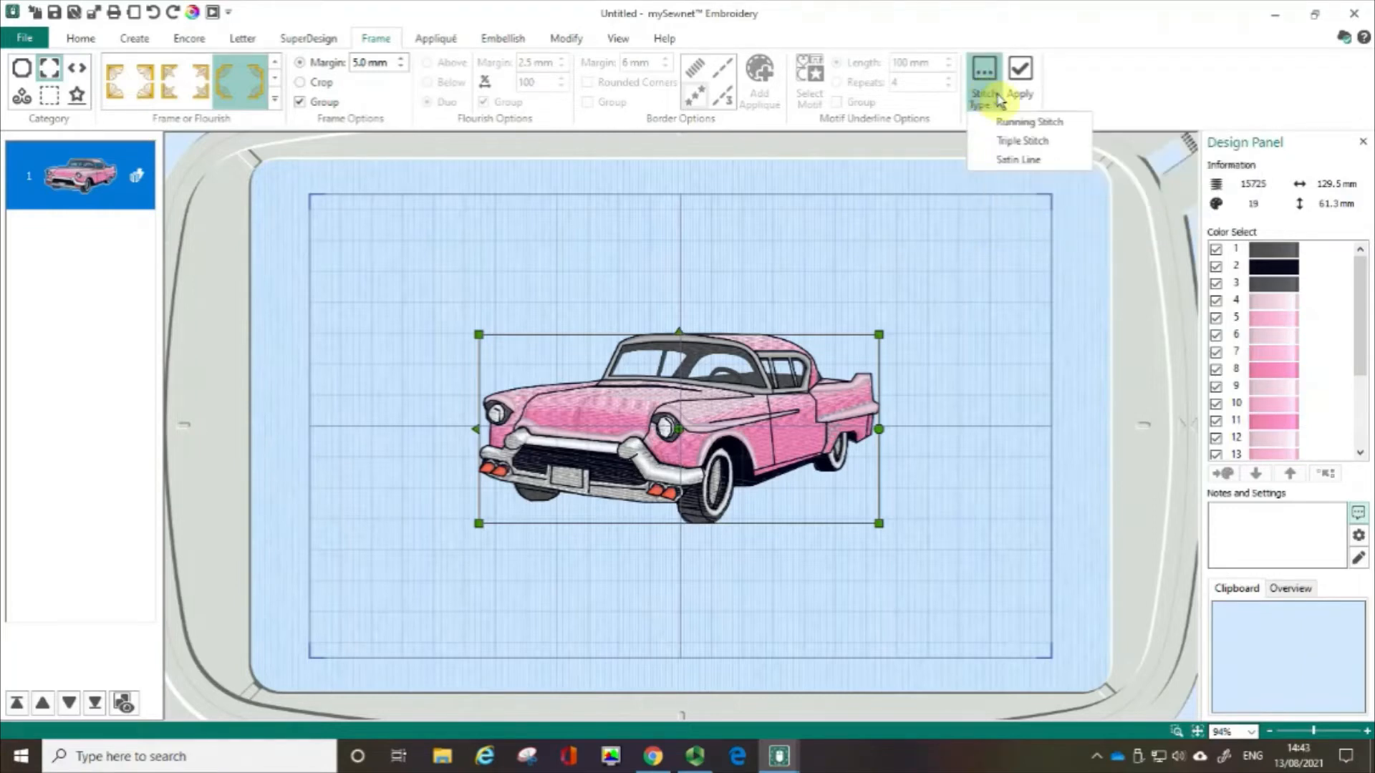
{"action": "left_click", "coordinate": [1029, 162]}
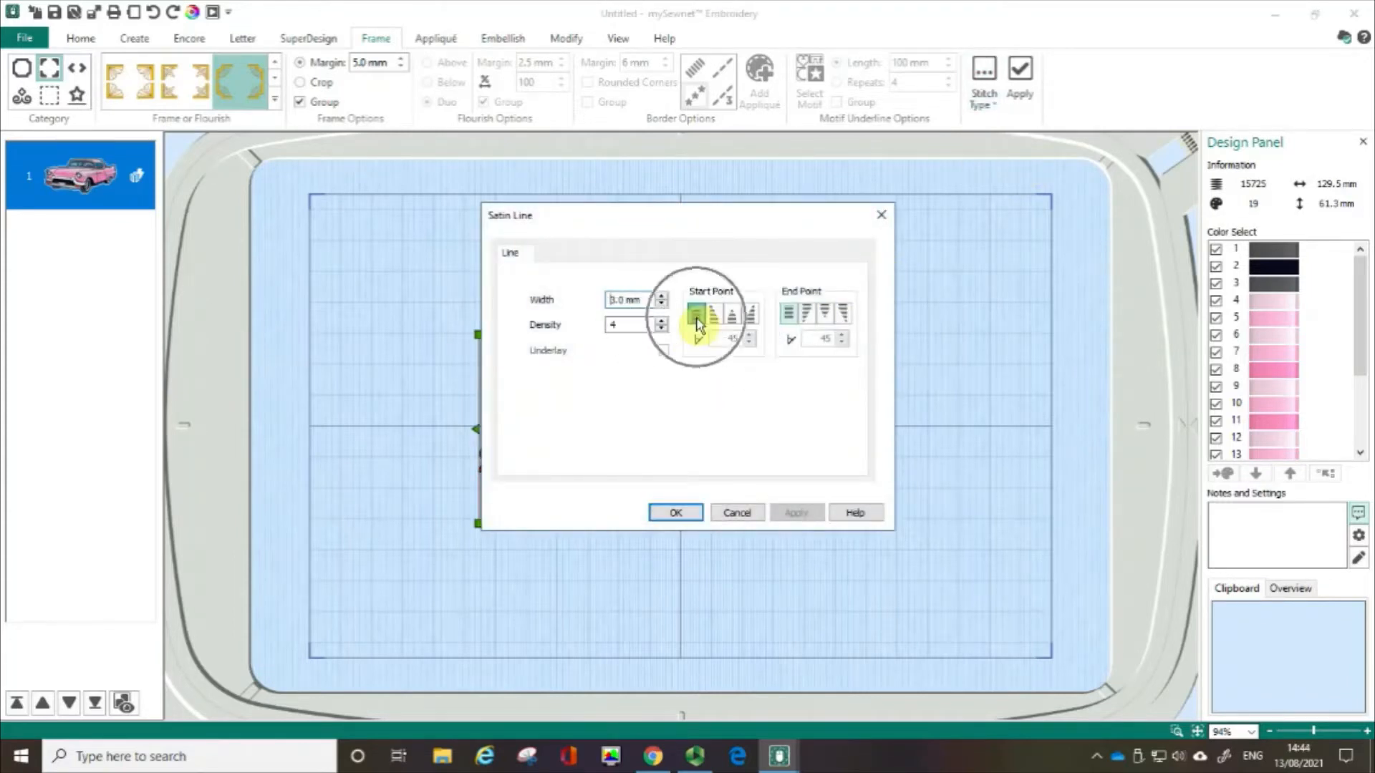
{"action": "left_click", "coordinate": [732, 317]}
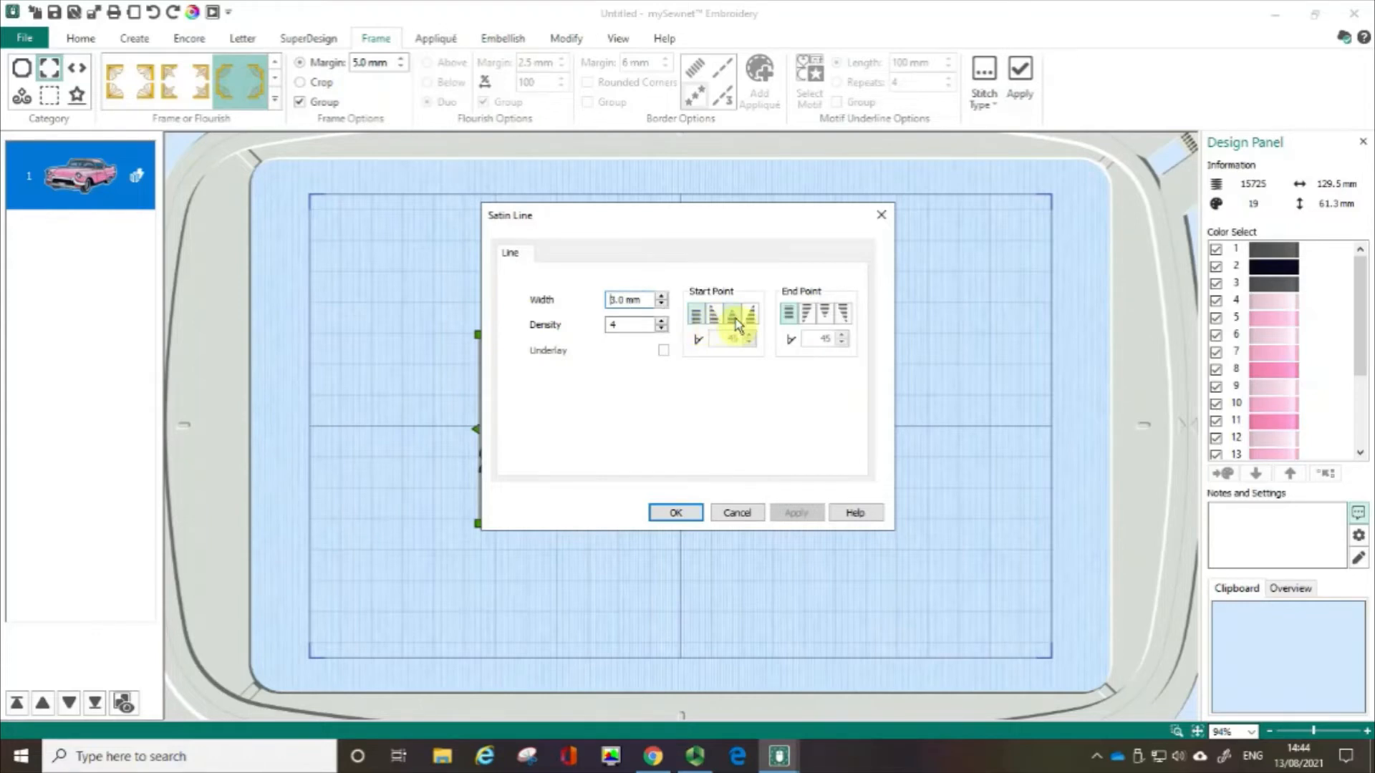
{"action": "left_click", "coordinate": [825, 315]}
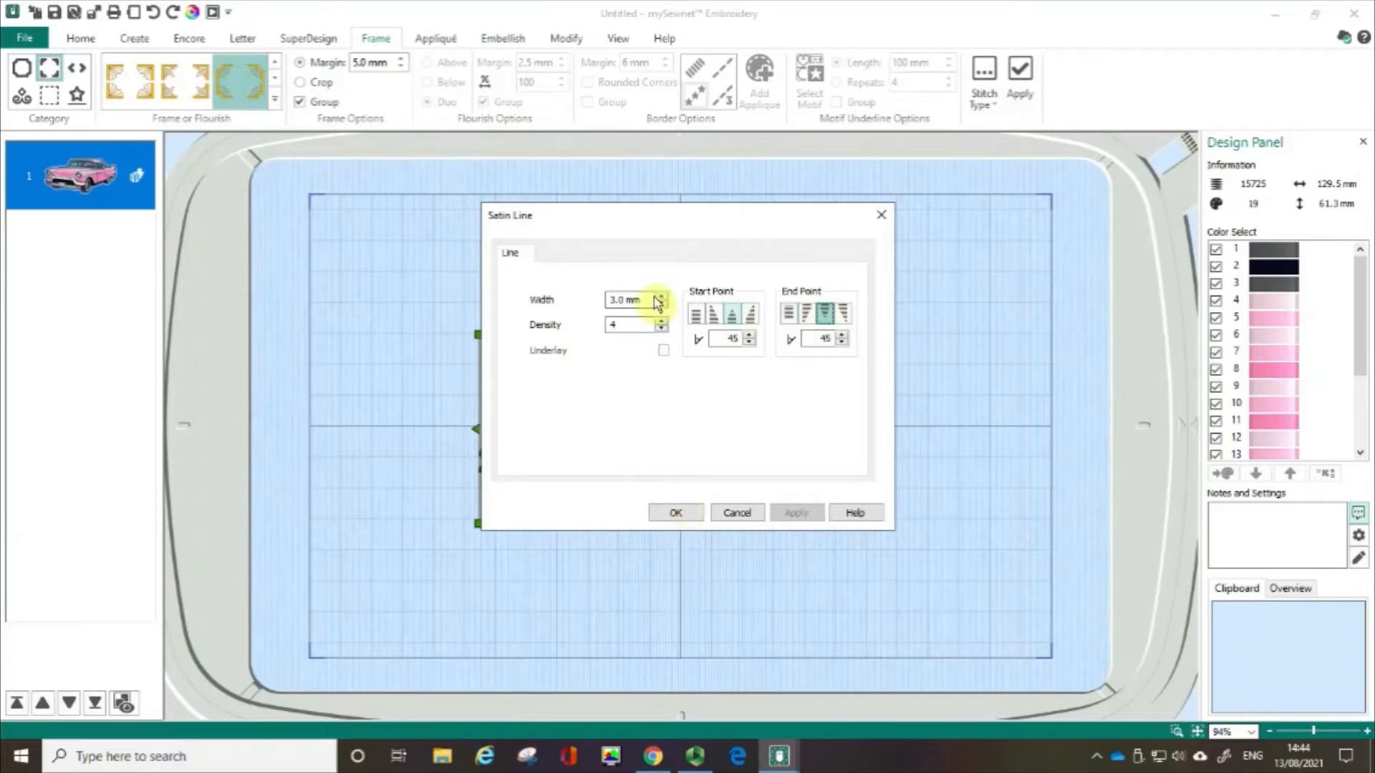
{"action": "left_click", "coordinate": [638, 331]}
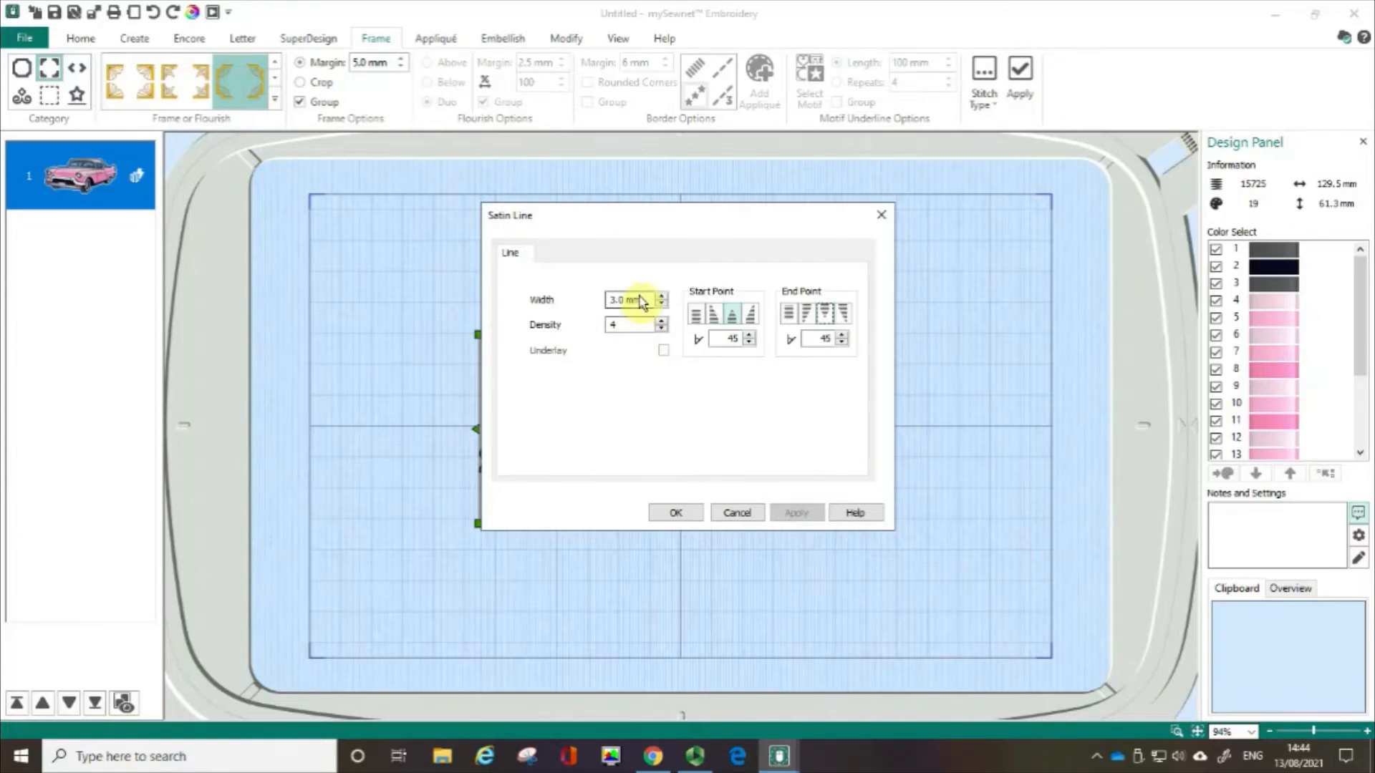
{"action": "left_click", "coordinate": [675, 514]}
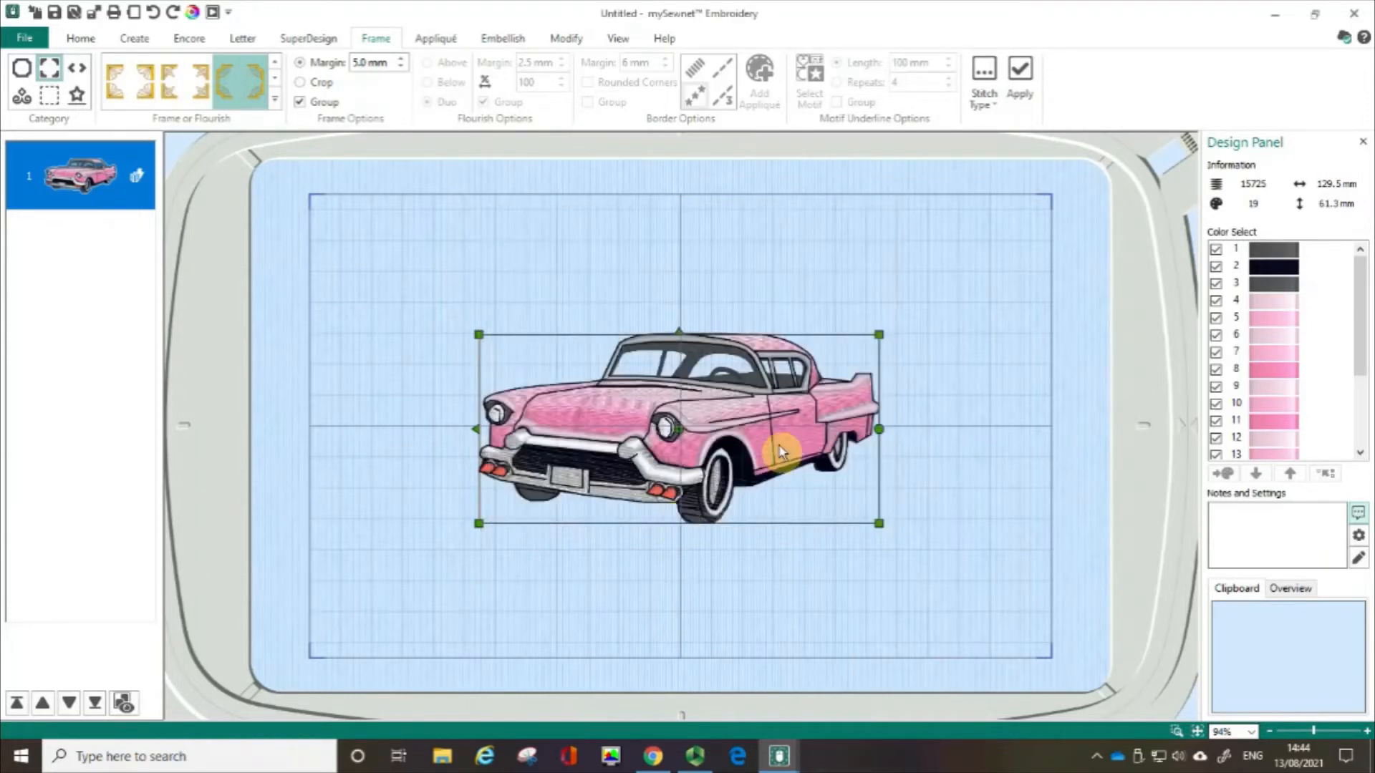
Step: Apply the ornamental corners around the car to examine a tapered satin line end up close, and undo the frame
{"action": "left_click", "coordinate": [1026, 78]}
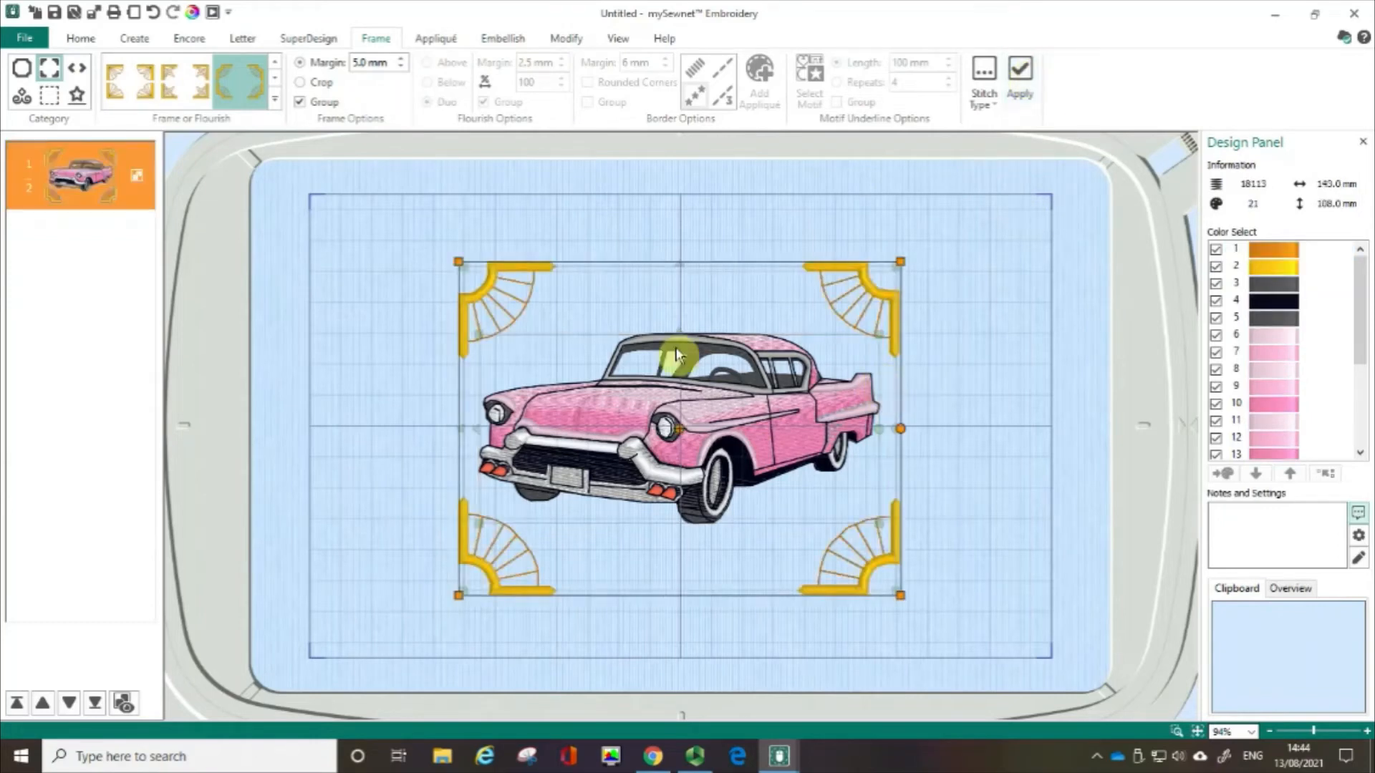
{"action": "left_click", "coordinate": [558, 275]}
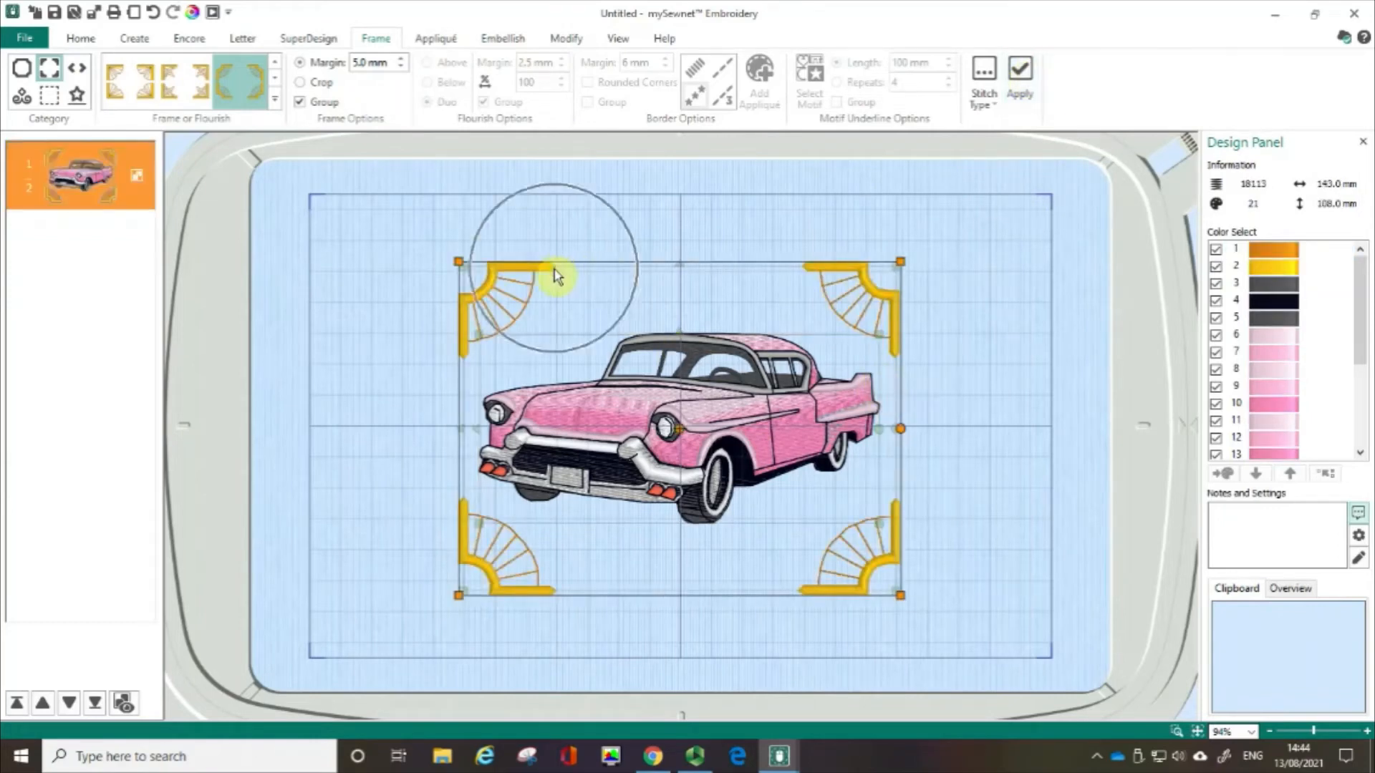
{"action": "left_click", "coordinate": [1175, 734]}
{"action": "left_click_drag", "start_coordinate": [507, 250], "coordinate": [616, 301]}
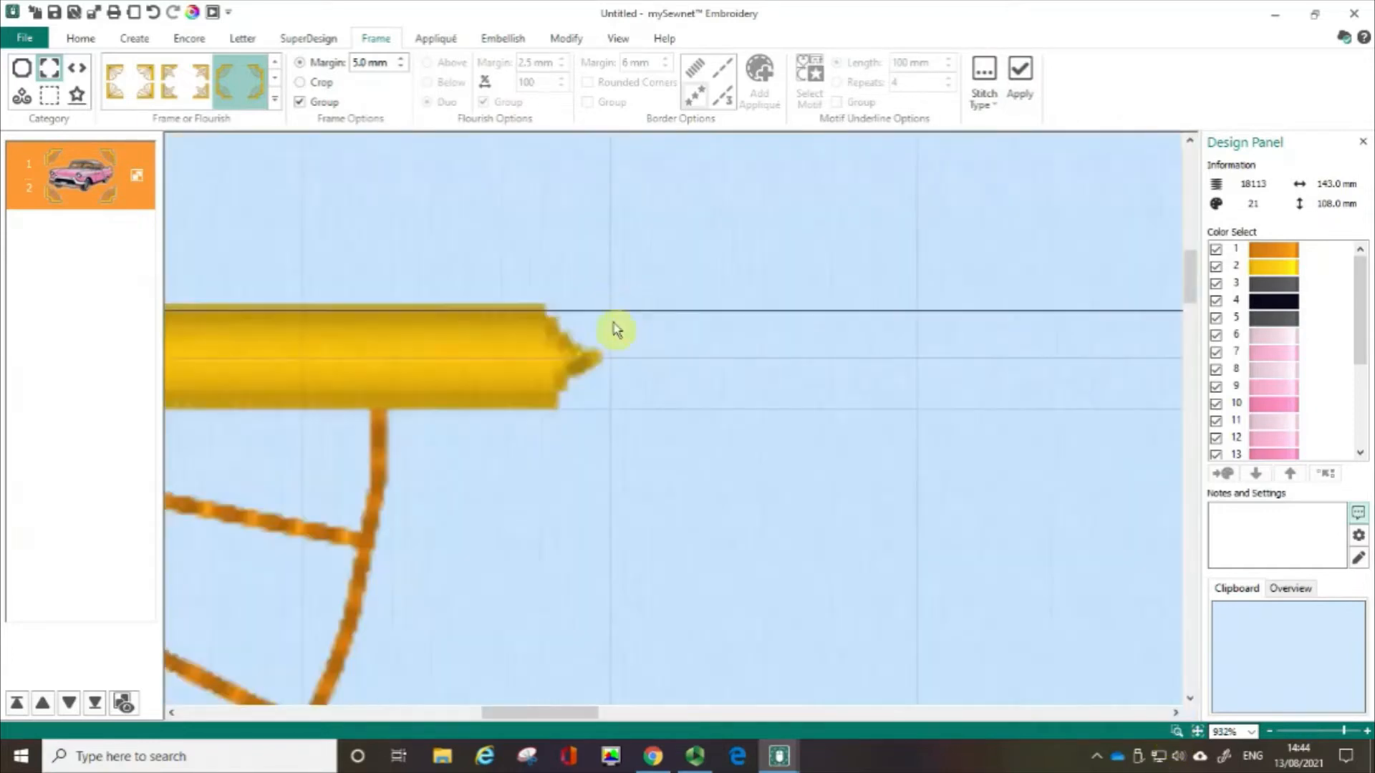
{"action": "left_click", "coordinate": [569, 369]}
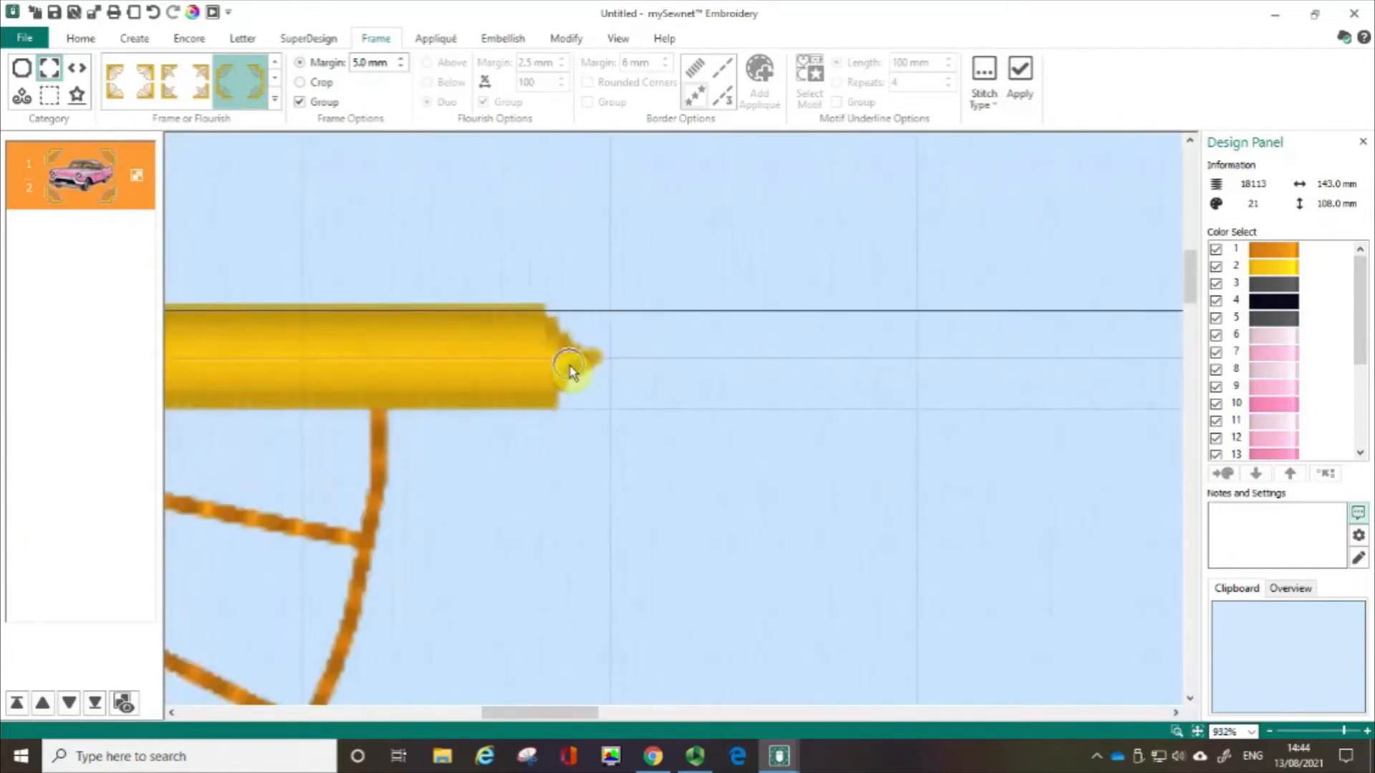
{"action": "left_click", "coordinate": [1197, 732]}
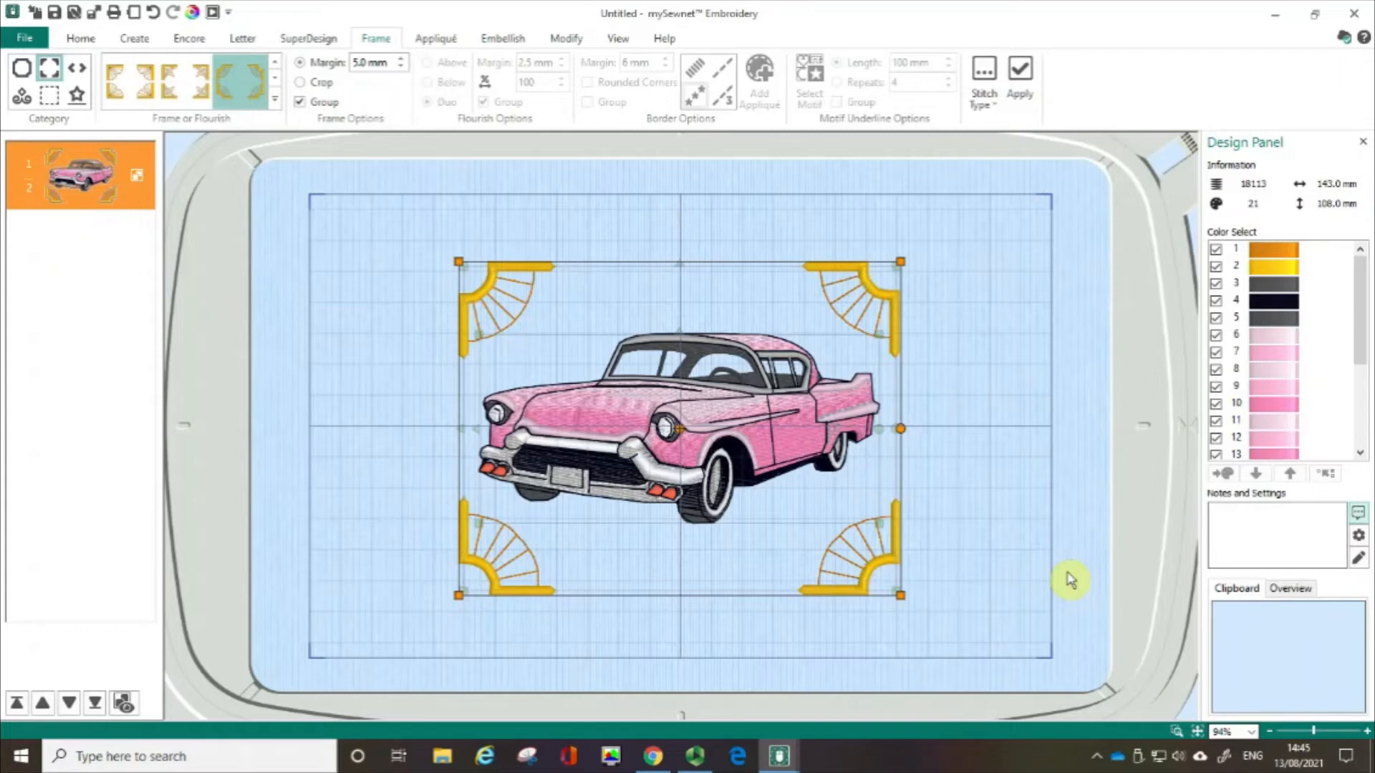
{"action": "left_click", "coordinate": [152, 15]}
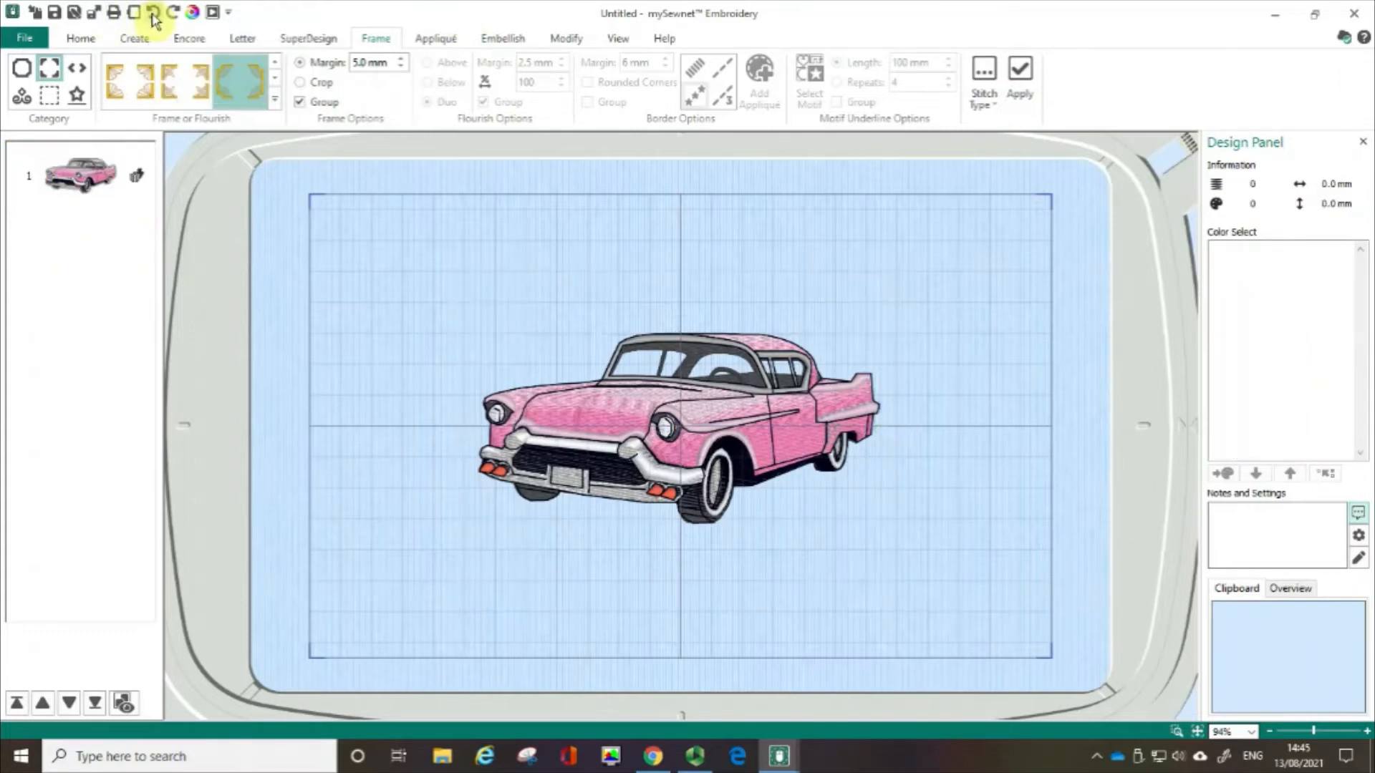
Step: Apply the medium knot-shaped side design from the Ornamental 2 set to the car with a 5.0 mm margin, and undo it
{"action": "left_click", "coordinate": [703, 438]}
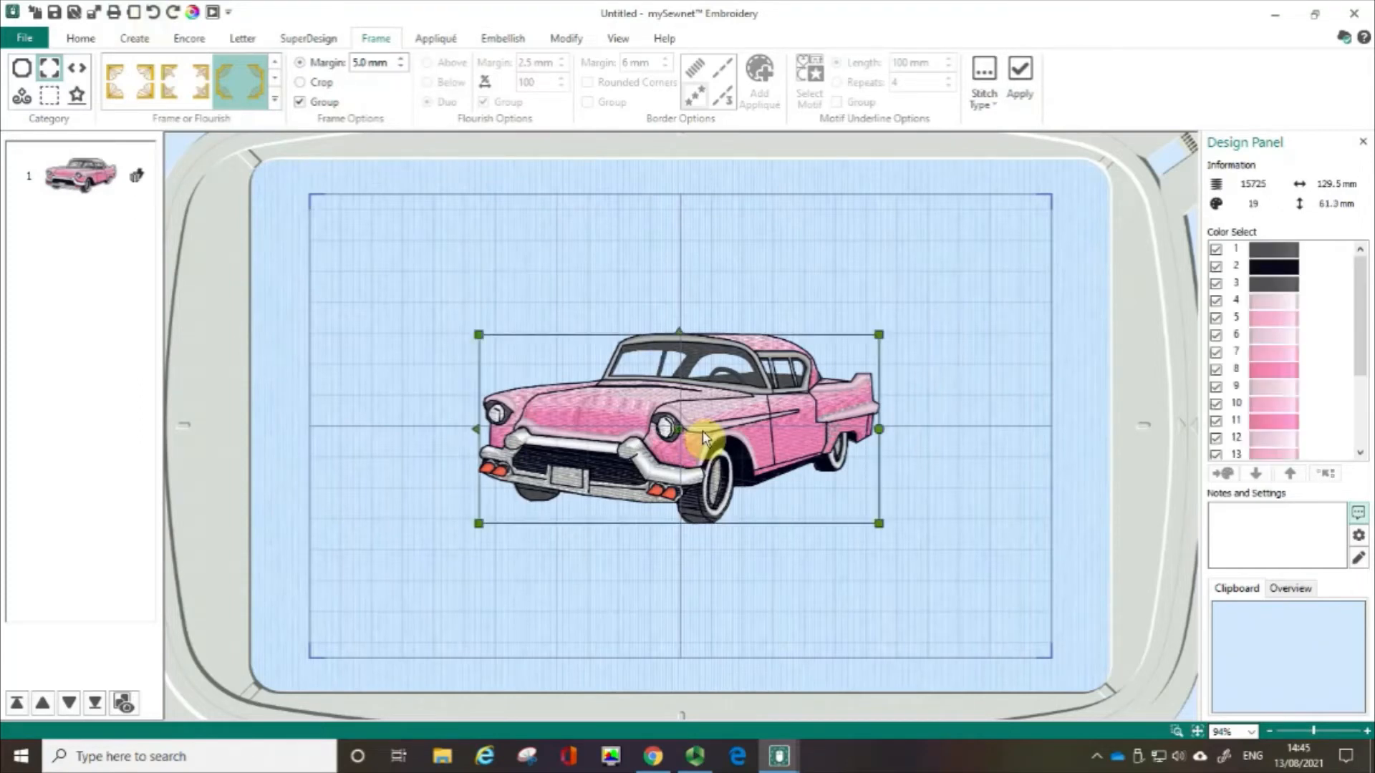
{"action": "left_click", "coordinate": [77, 69]}
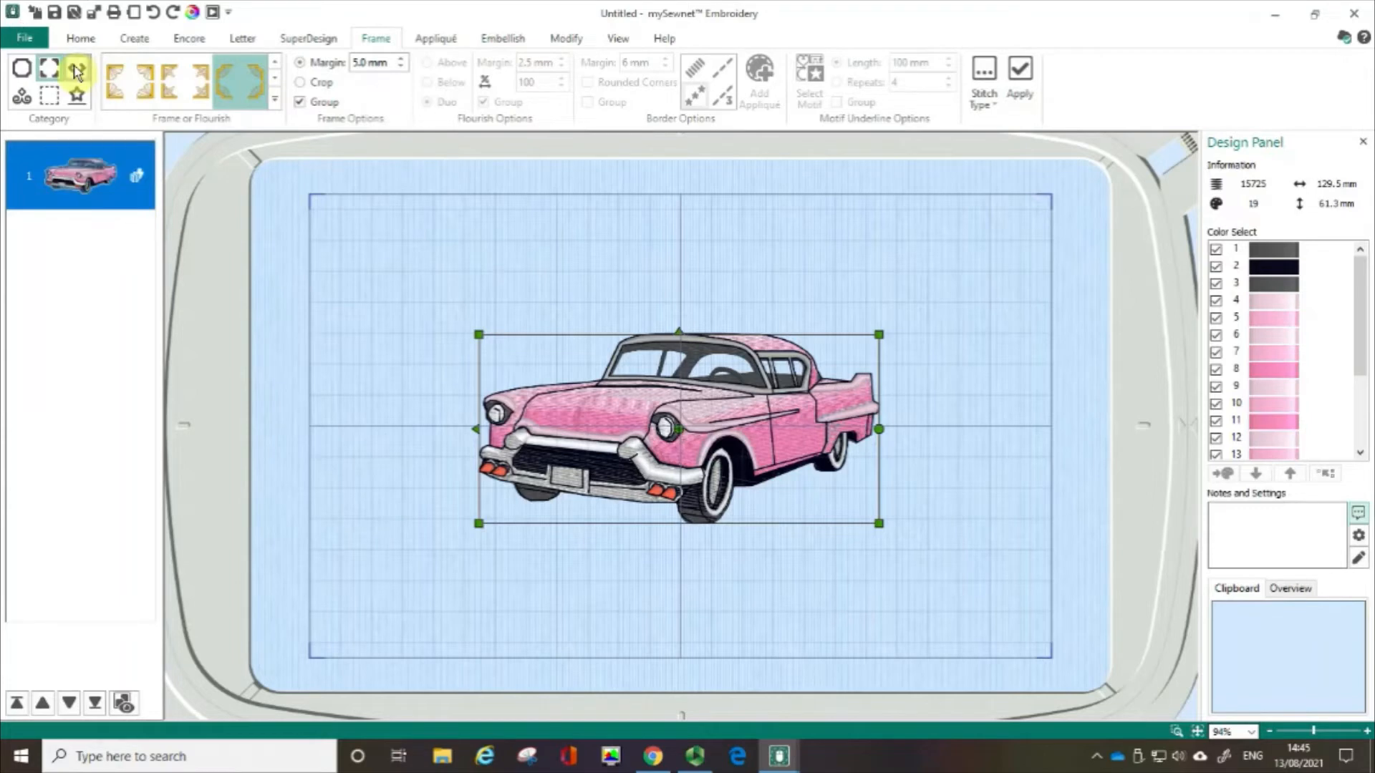
{"action": "left_click", "coordinate": [275, 103]}
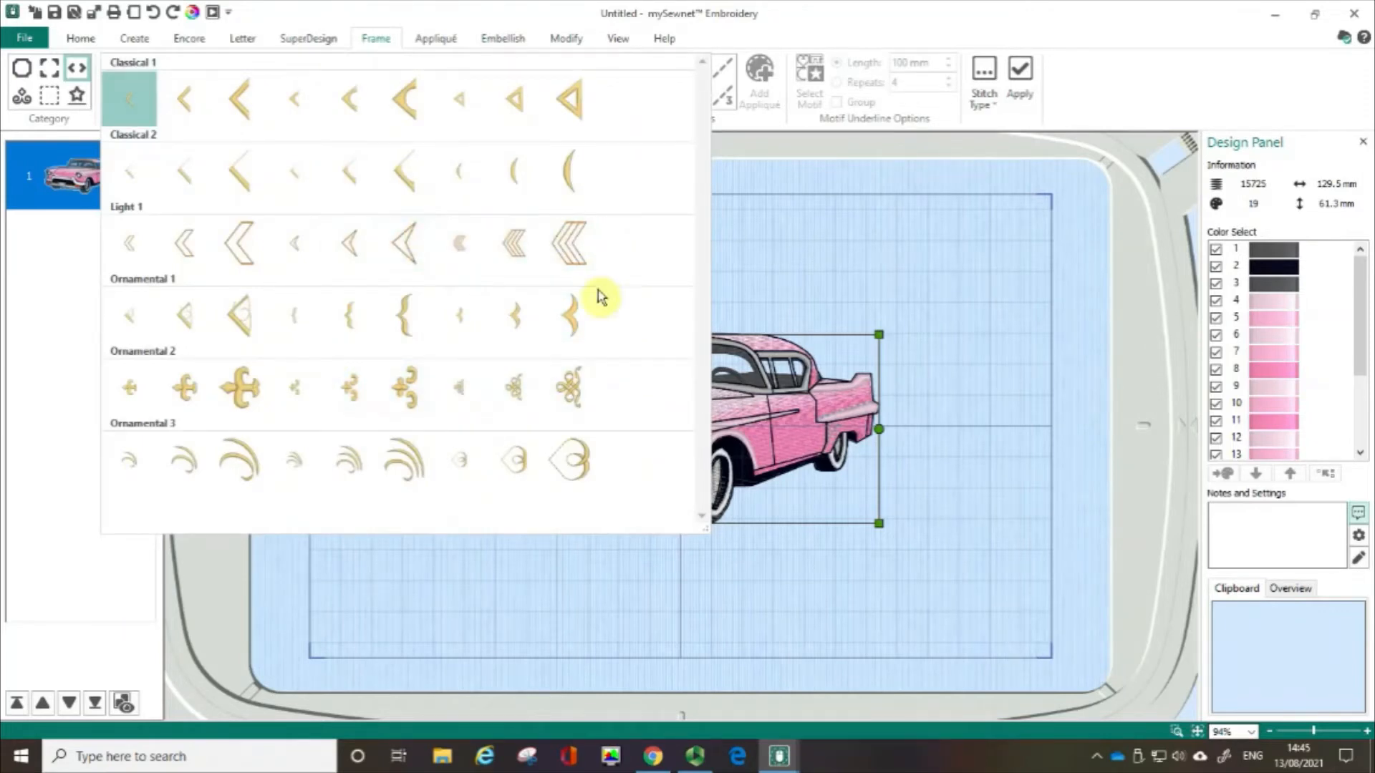
{"action": "left_click", "coordinate": [513, 392]}
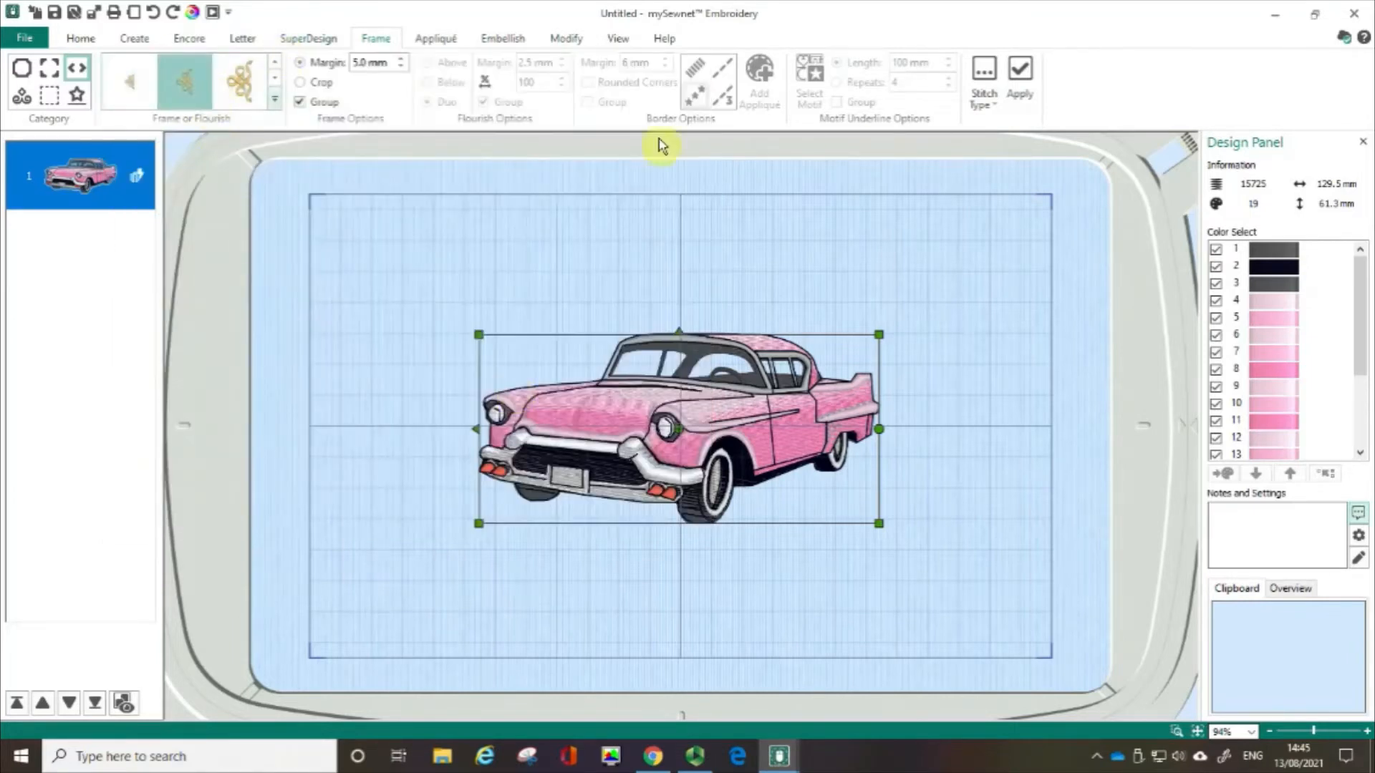
{"action": "left_click", "coordinate": [1022, 76]}
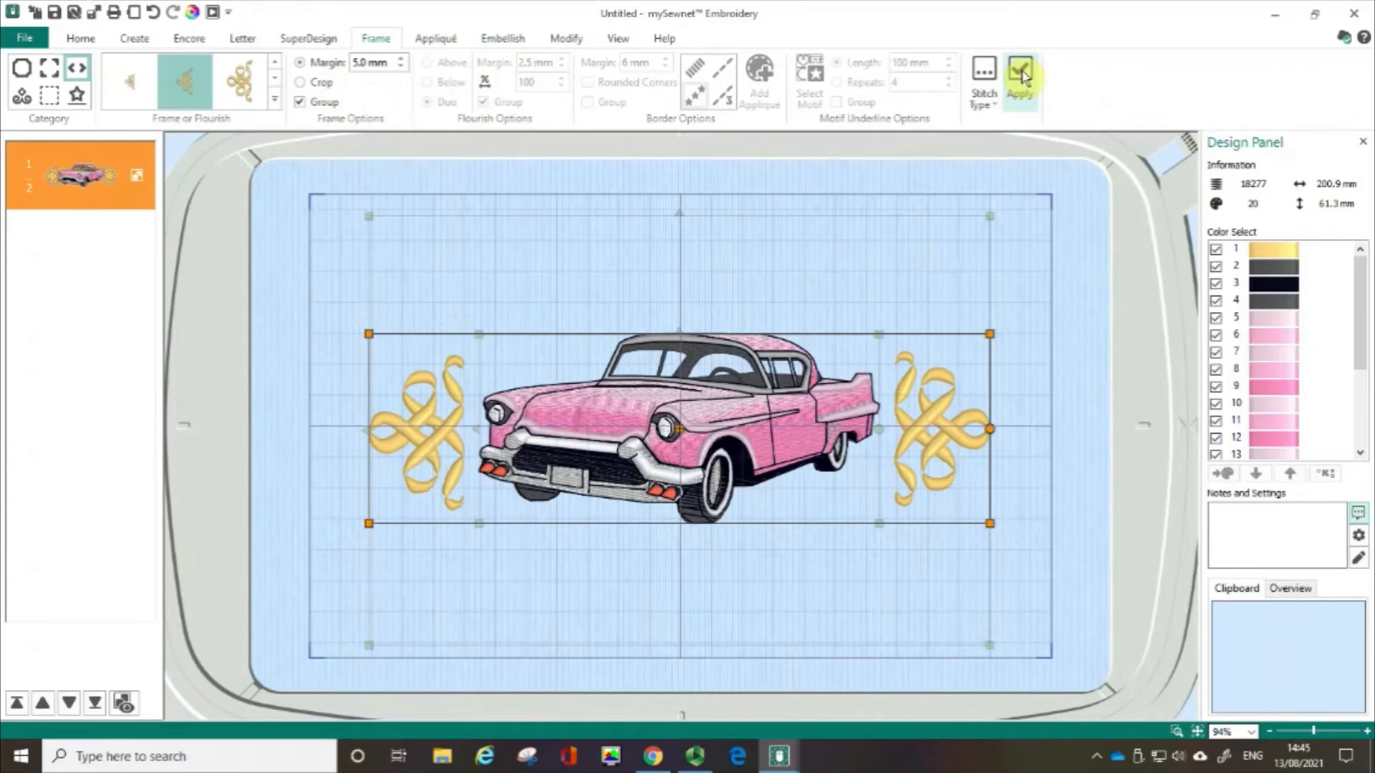
{"action": "key", "text": "ctrl+z"}
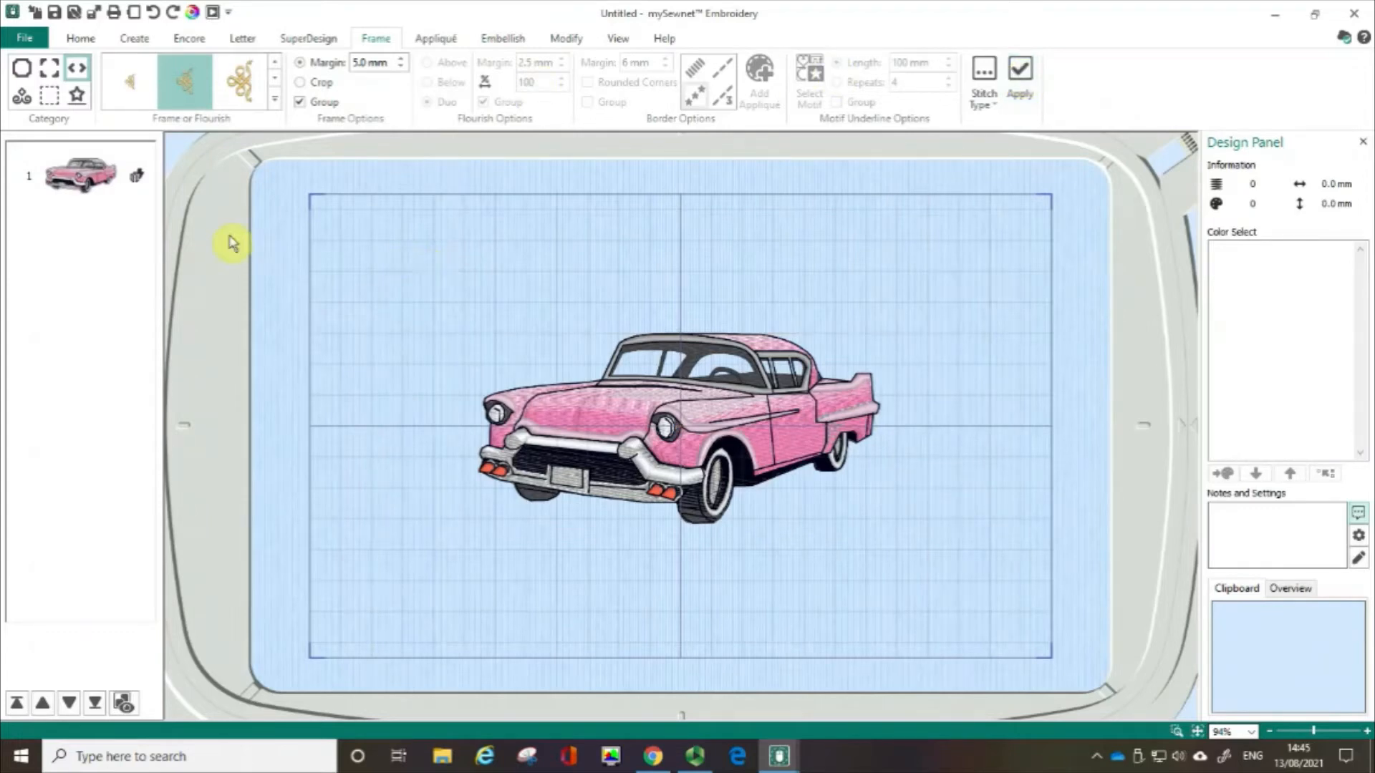
Step: Select the car and choose flourish 9 from the Ornamental 1 set in the flourish collection
{"action": "left_click", "coordinate": [21, 101]}
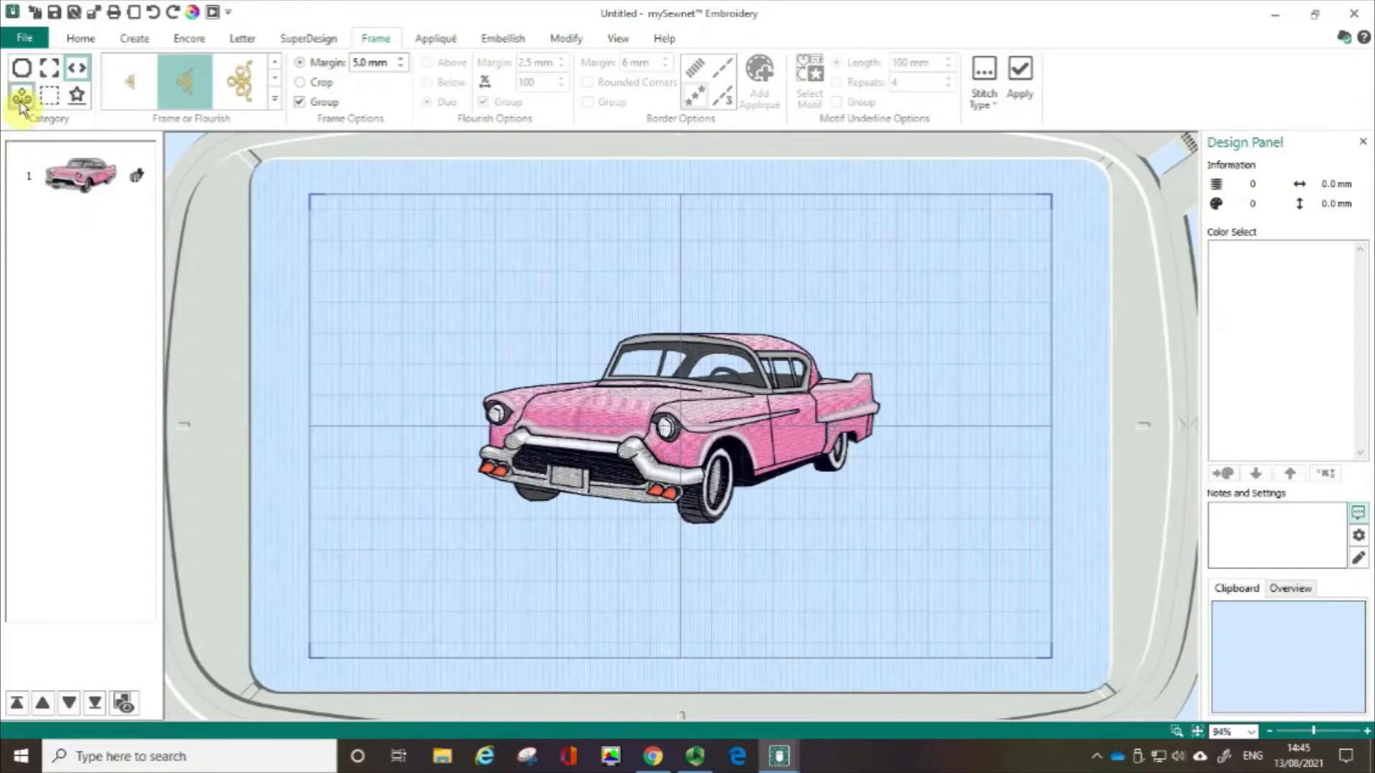
{"action": "left_click", "coordinate": [733, 435]}
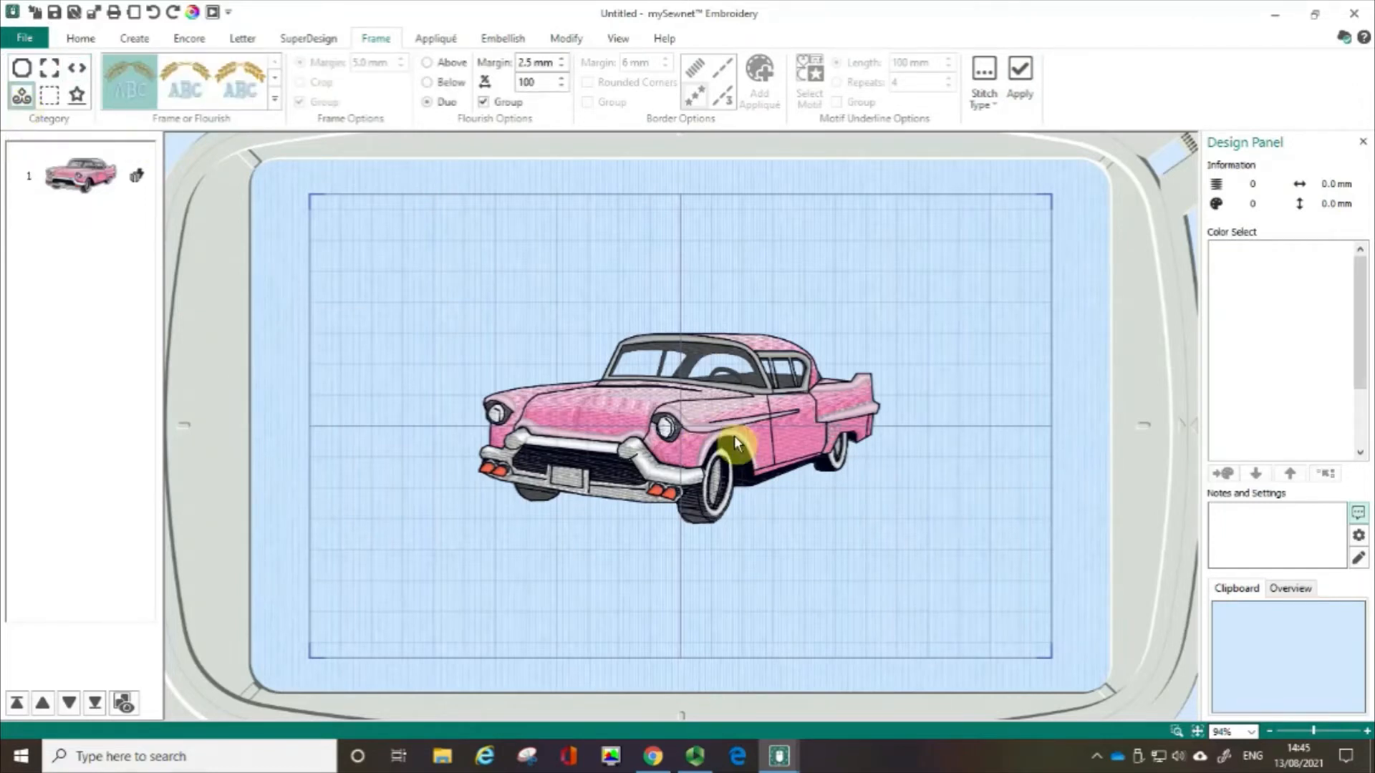
{"action": "left_click", "coordinate": [733, 435]}
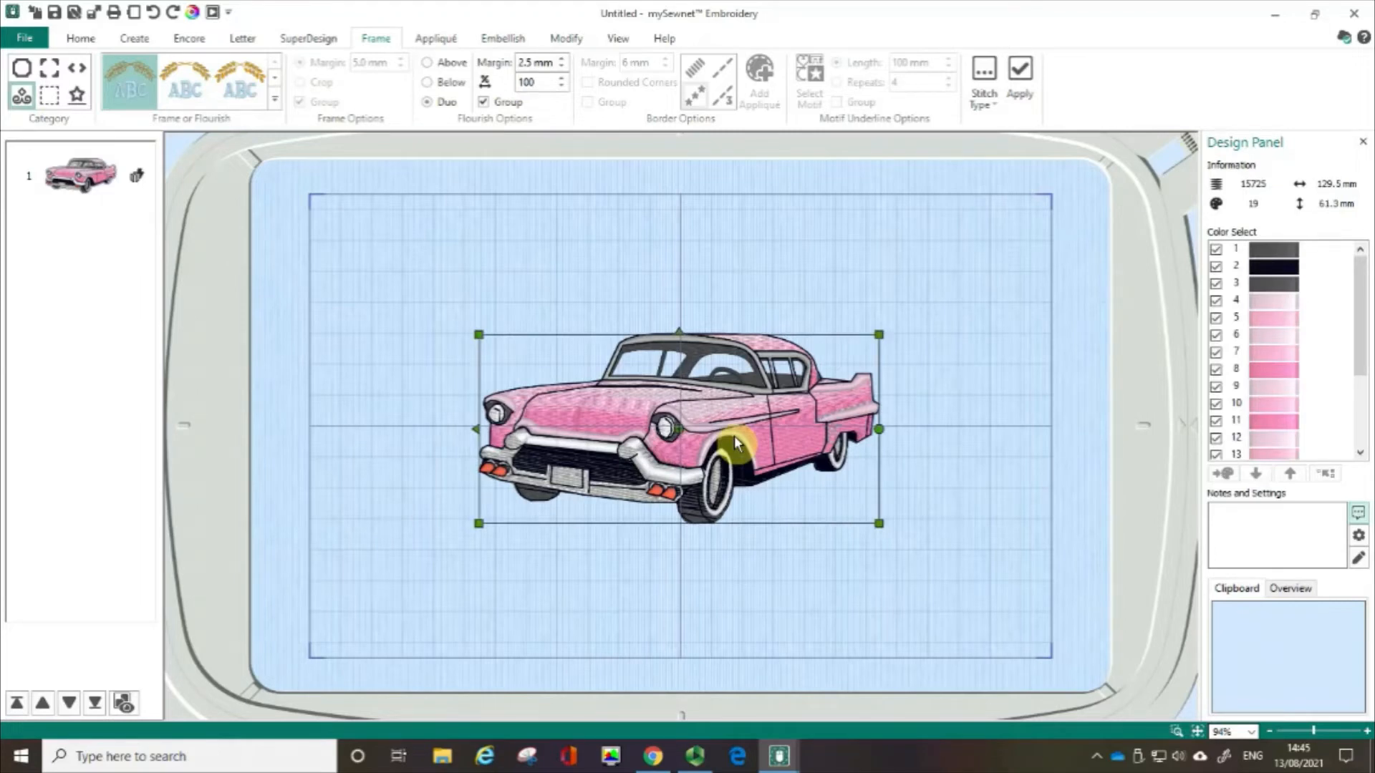
{"action": "left_click", "coordinate": [276, 102]}
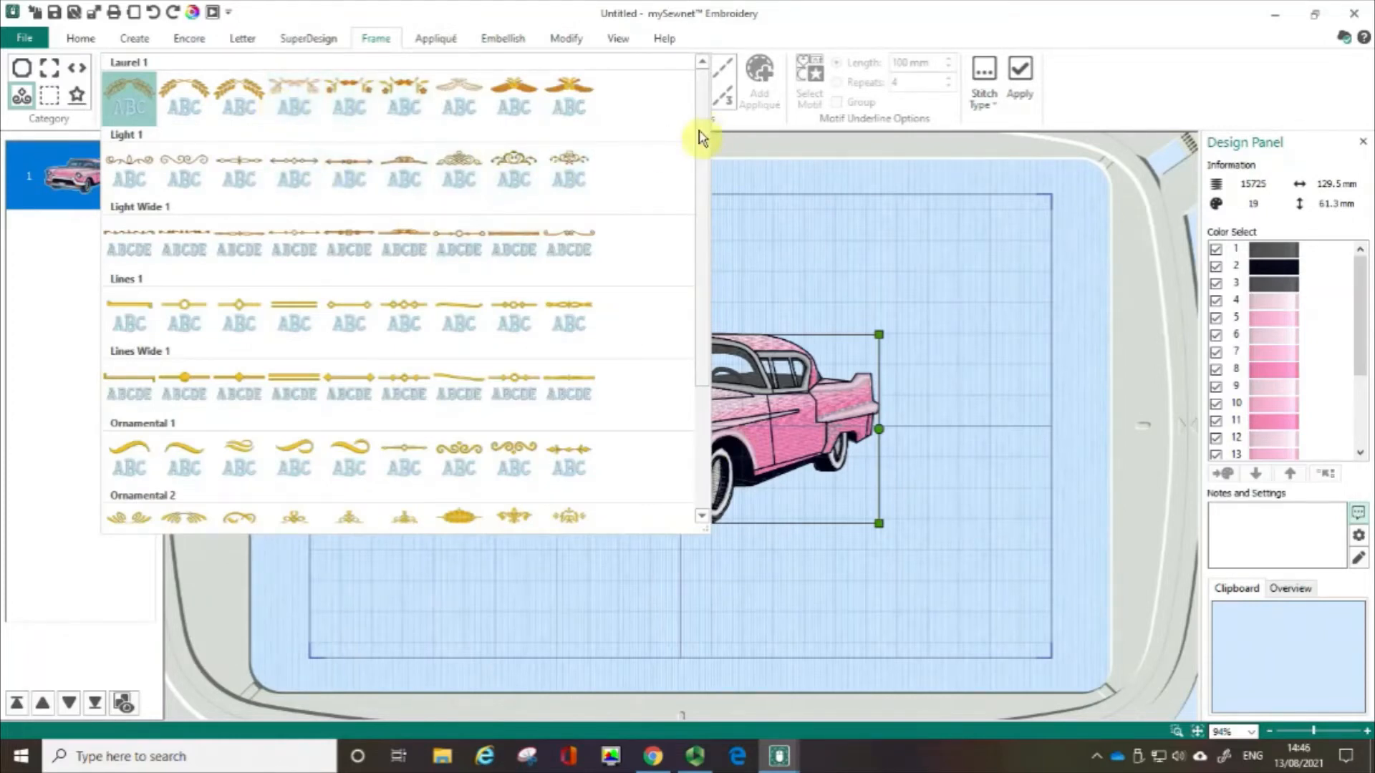
{"action": "left_click_drag", "start_coordinate": [700, 138], "coordinate": [695, 315]}
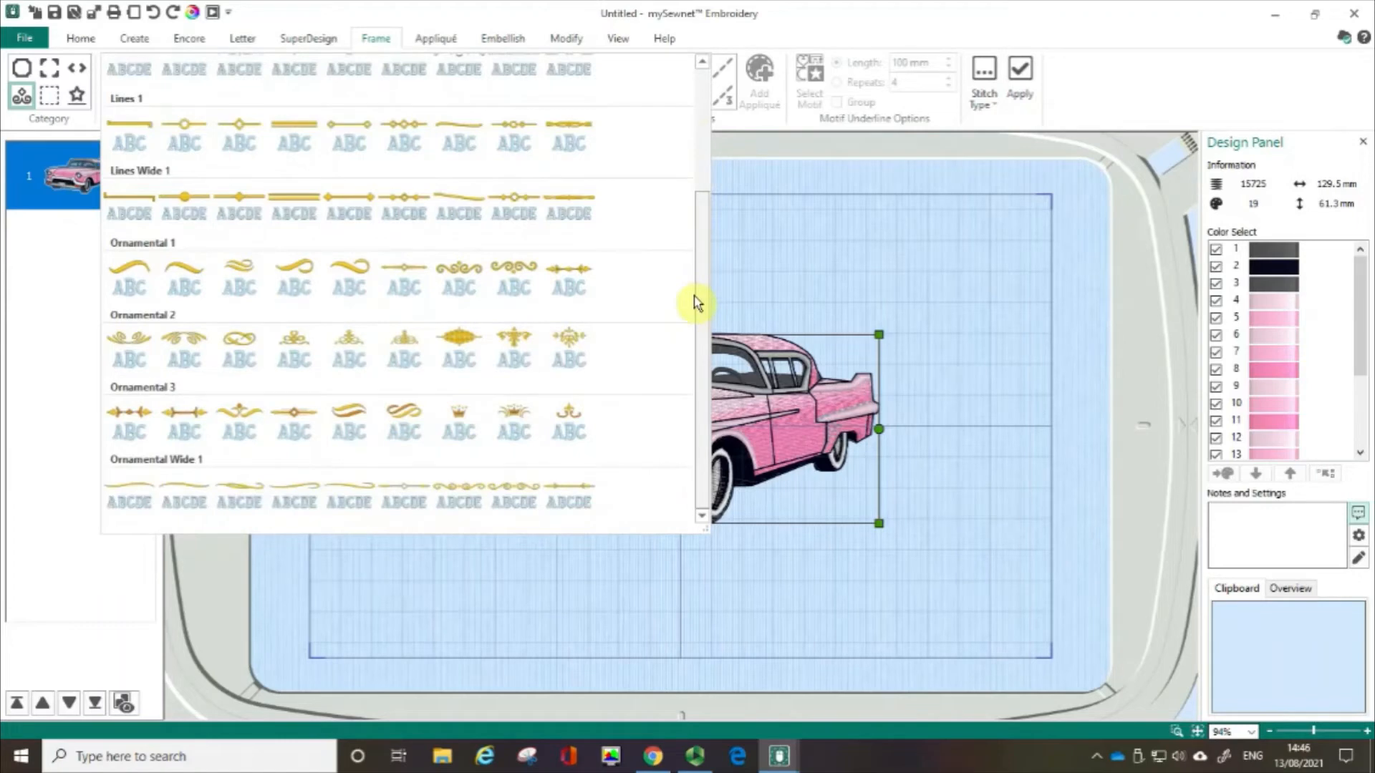
{"action": "left_click_drag", "start_coordinate": [700, 267], "coordinate": [715, 145]}
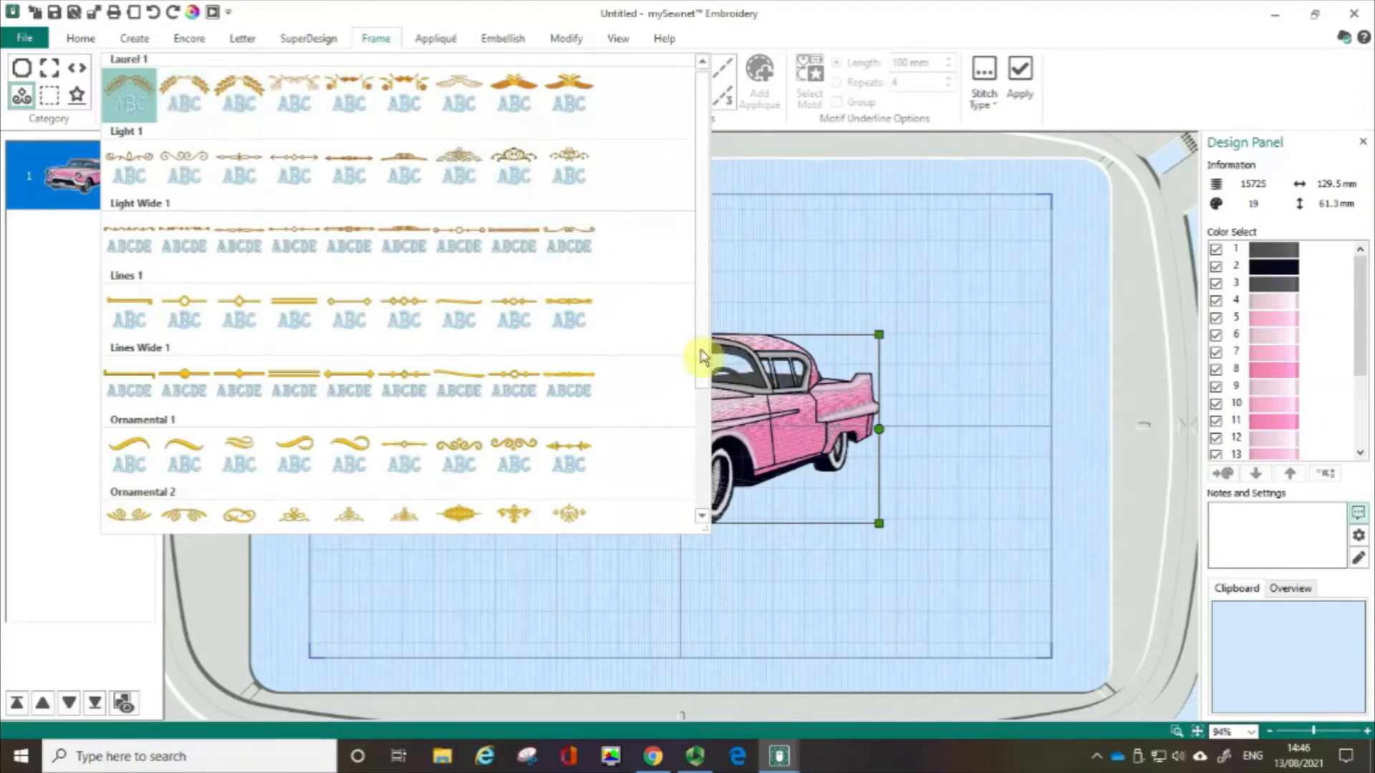
{"action": "left_click_drag", "start_coordinate": [702, 354], "coordinate": [708, 485]}
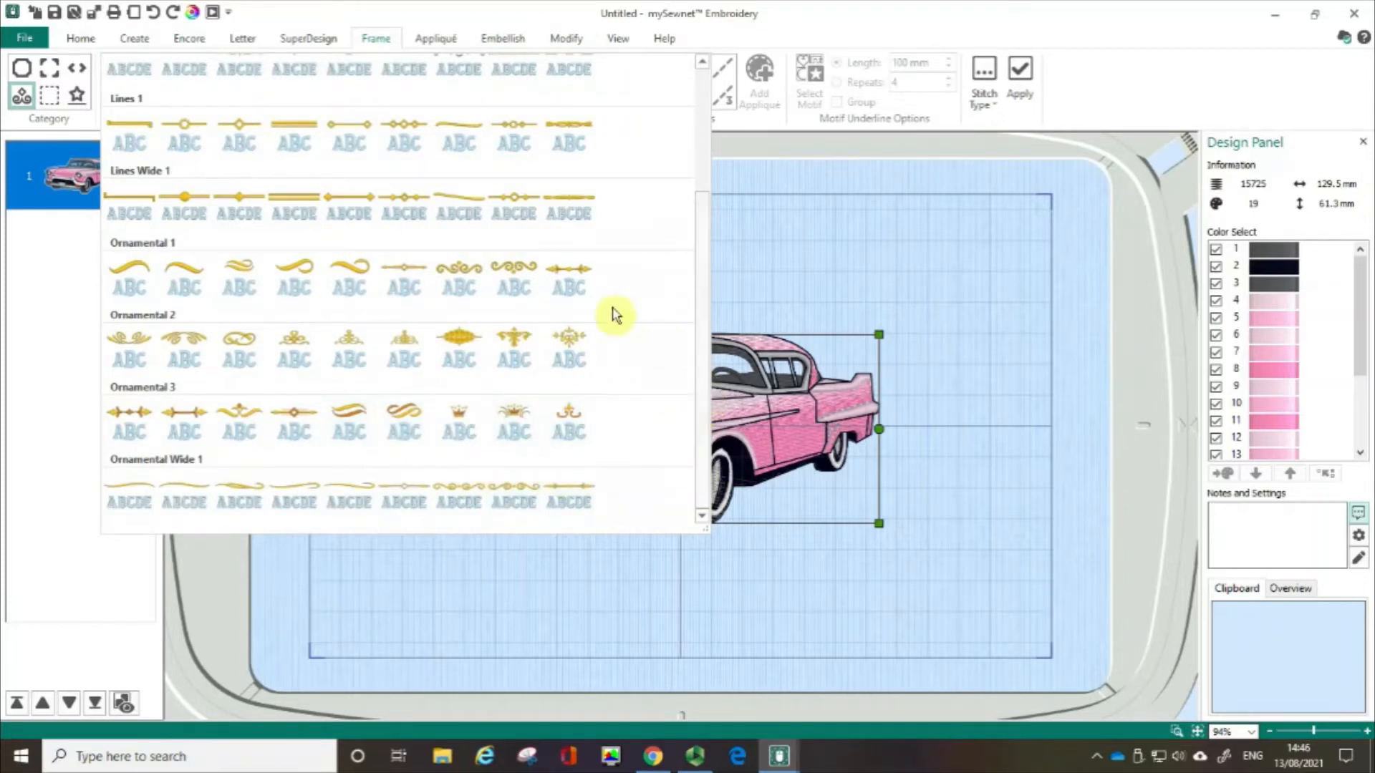
{"action": "left_click", "coordinate": [566, 285]}
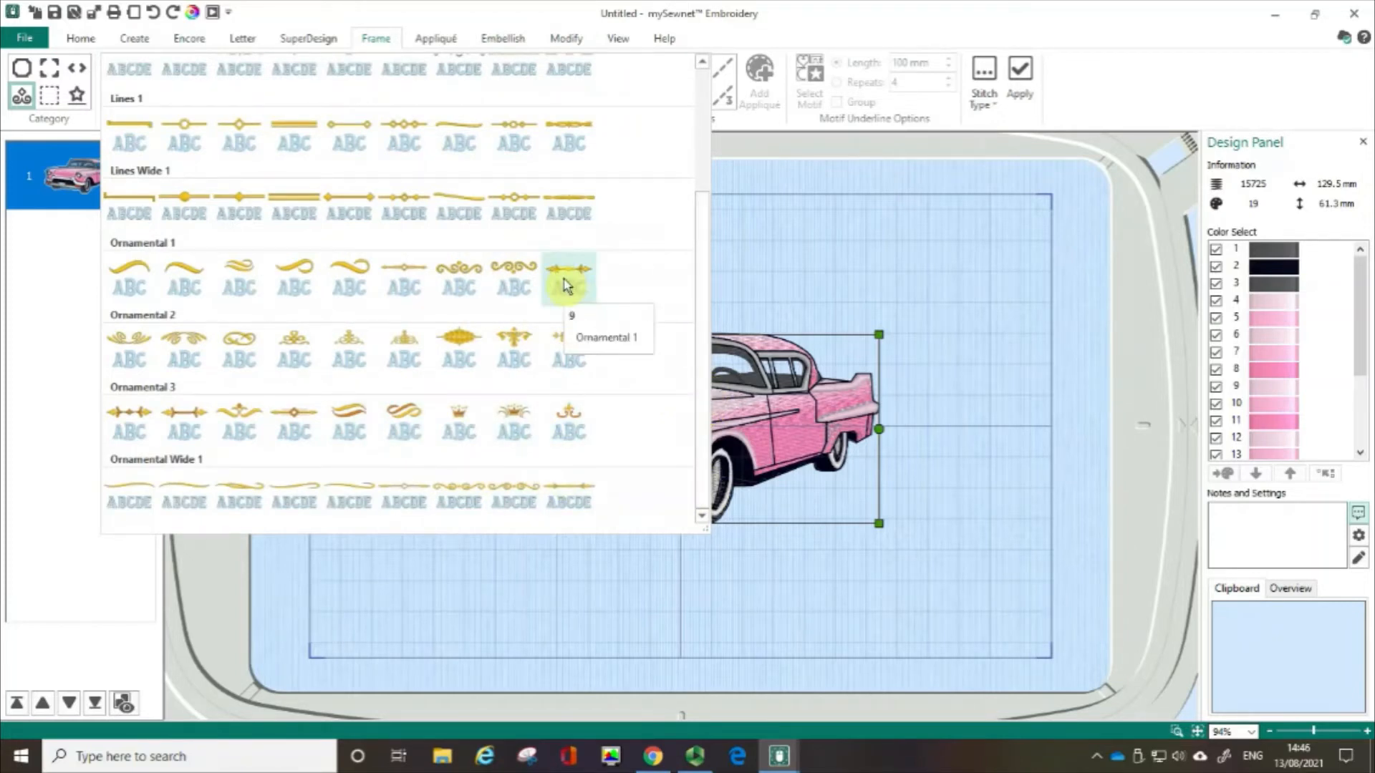
Step: Apply flourish 9 from Ornamental 1 above the car with a 2.5 mm margin and 100 percent width, and undo it
{"action": "left_click", "coordinate": [566, 286]}
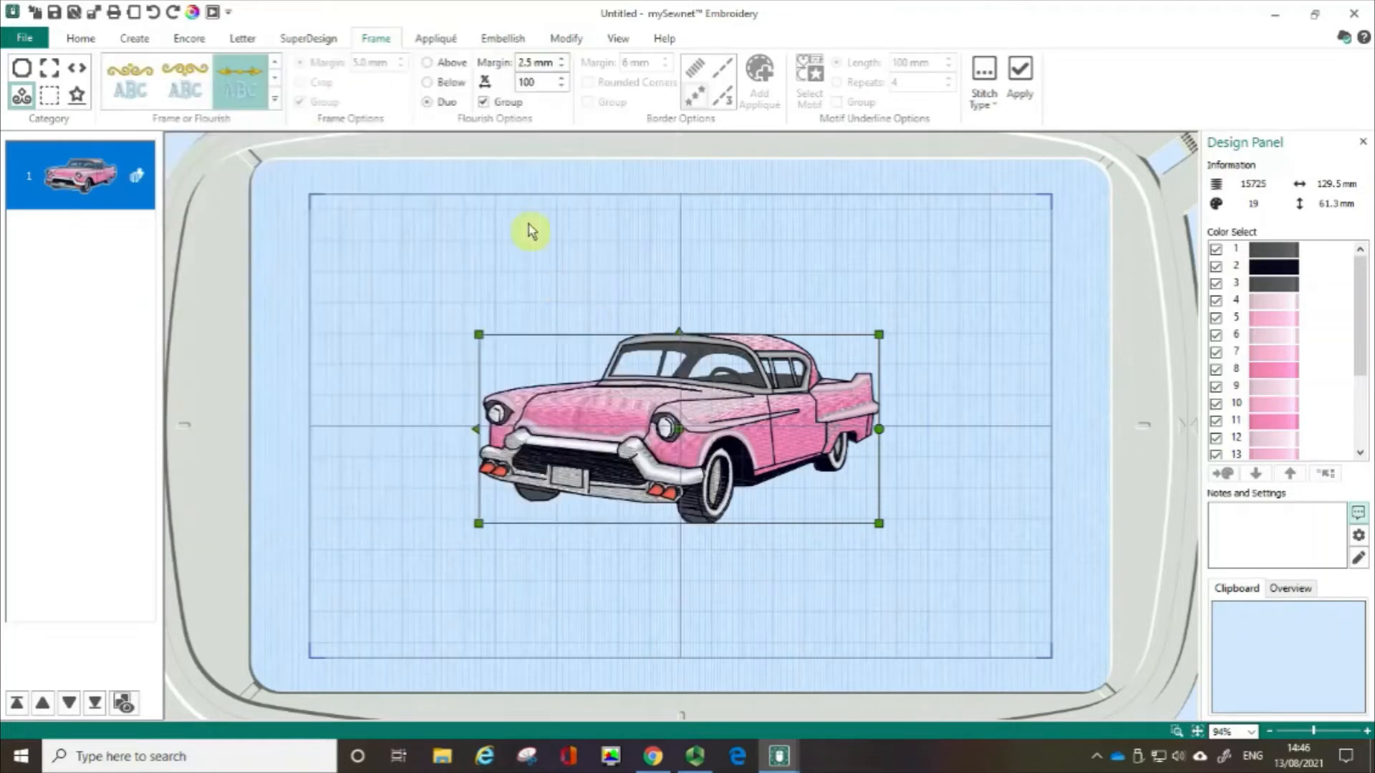
{"action": "left_click", "coordinate": [487, 127]}
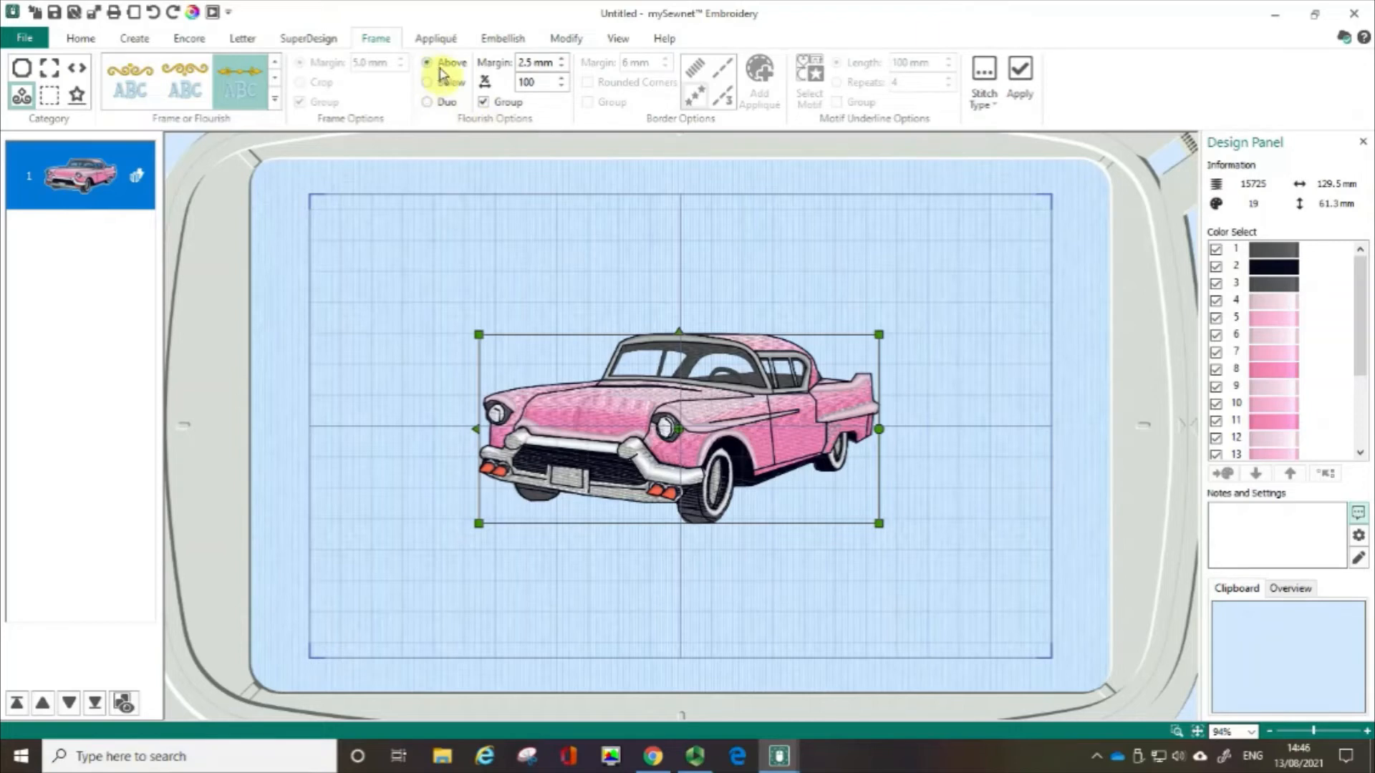
{"action": "left_click", "coordinate": [429, 64]}
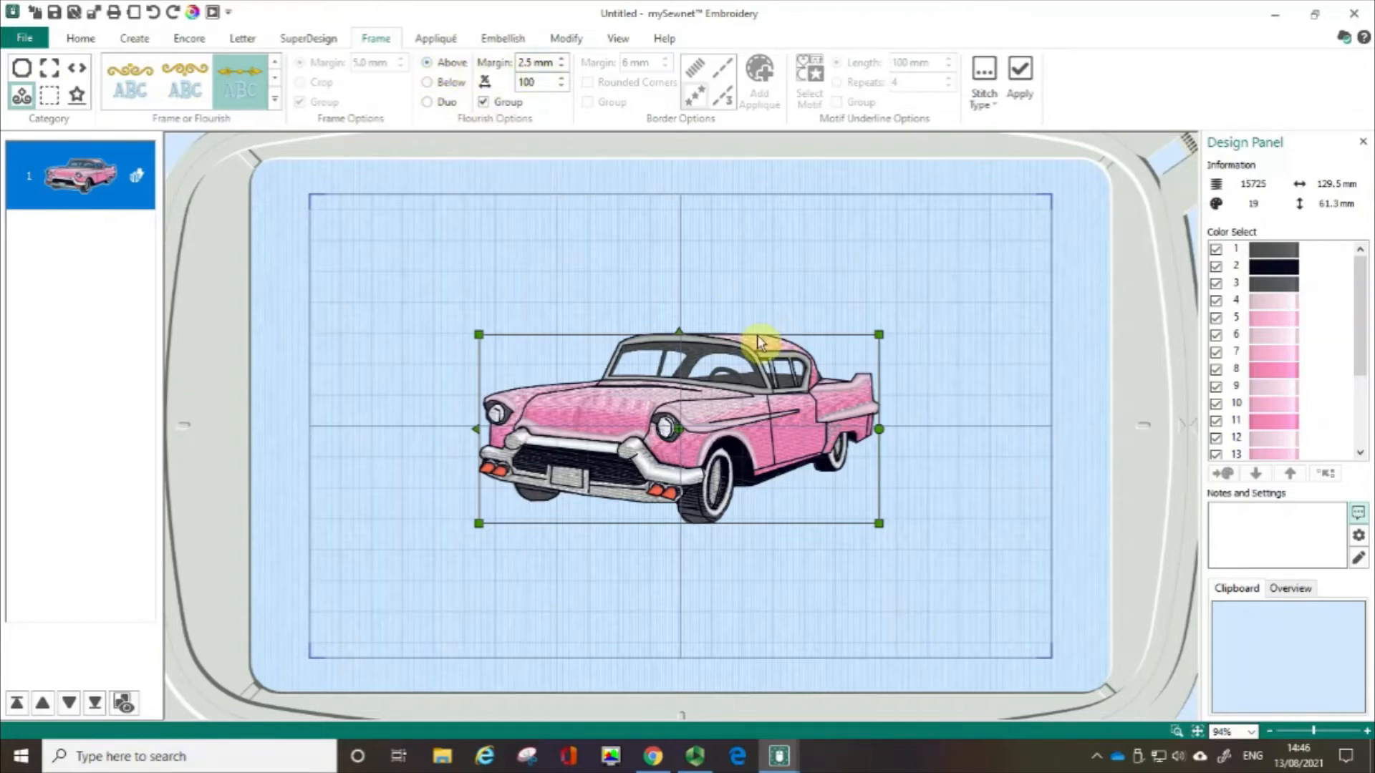
{"action": "left_click", "coordinate": [532, 86]}
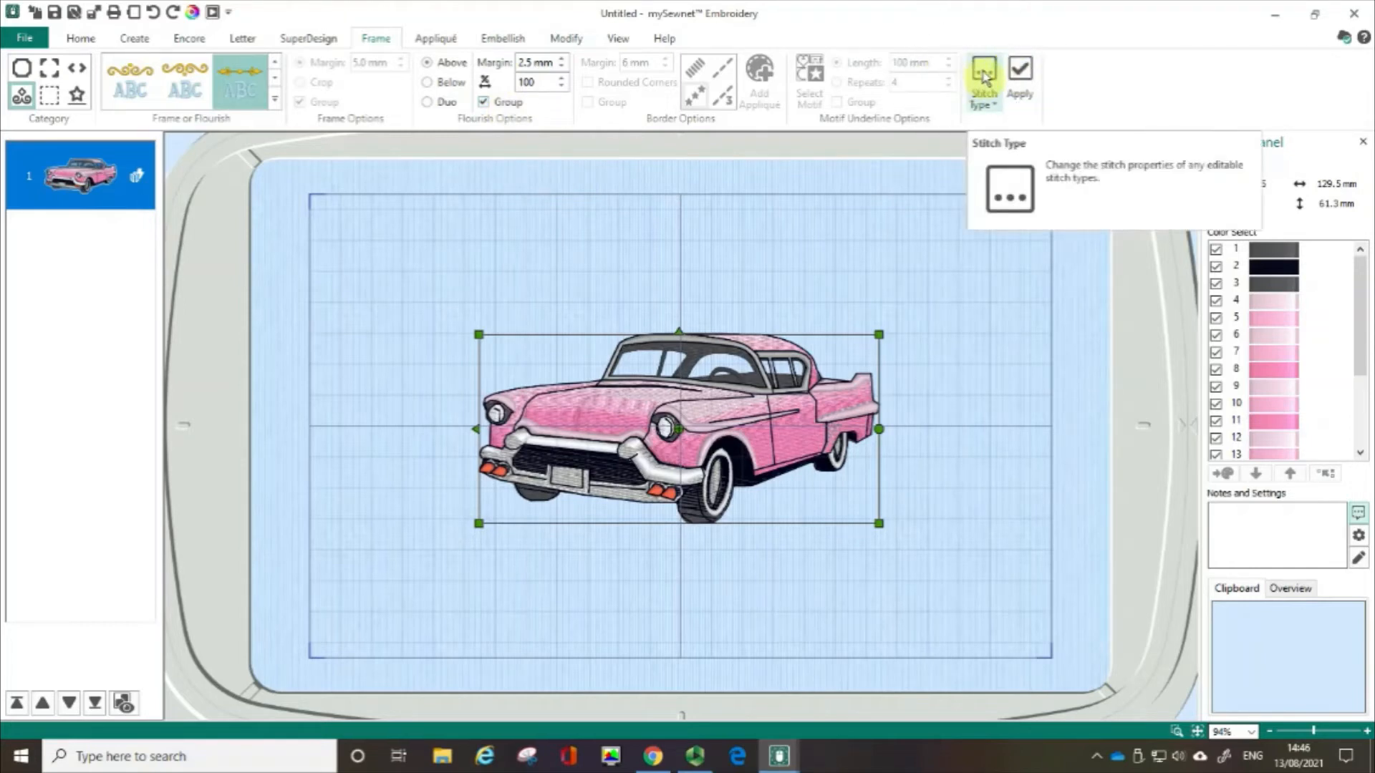
{"action": "left_click", "coordinate": [1020, 74]}
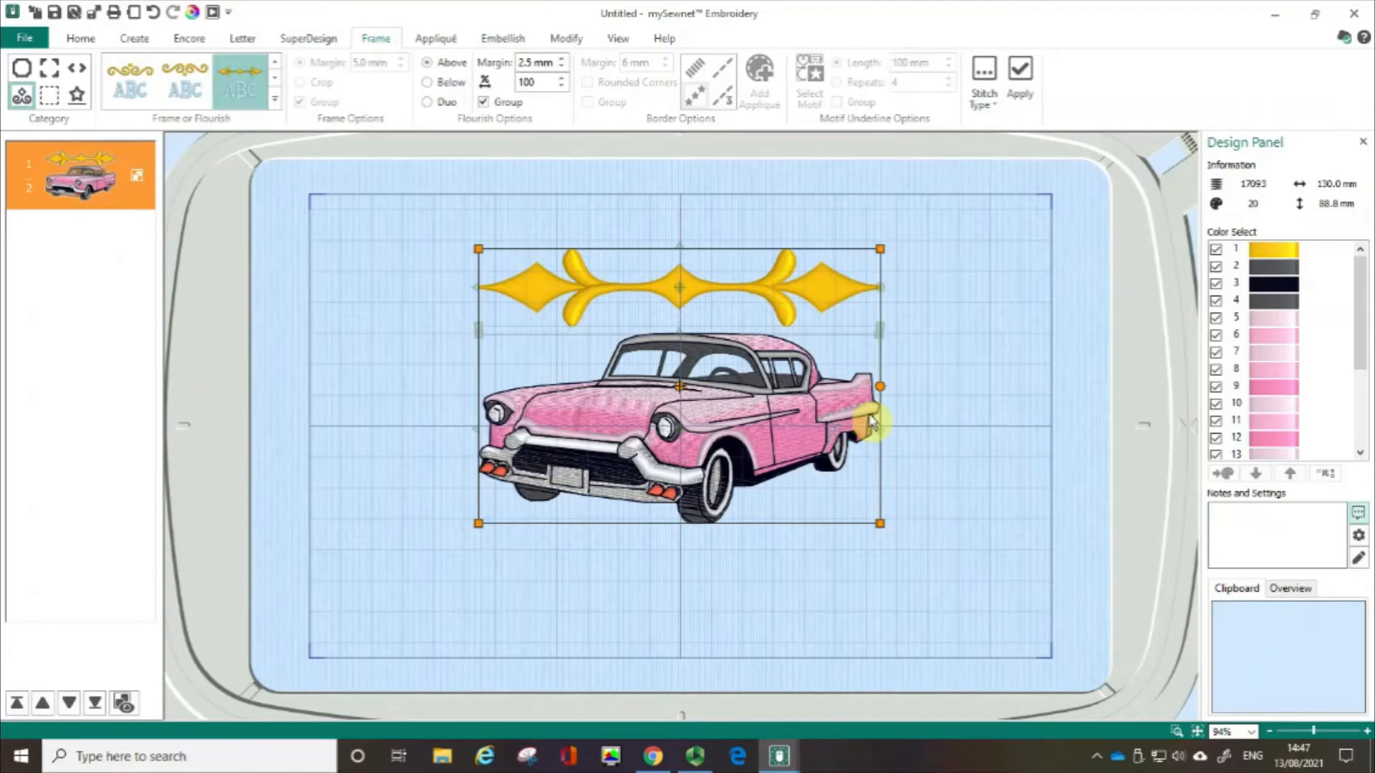
{"action": "key", "text": "ctrl+z"}
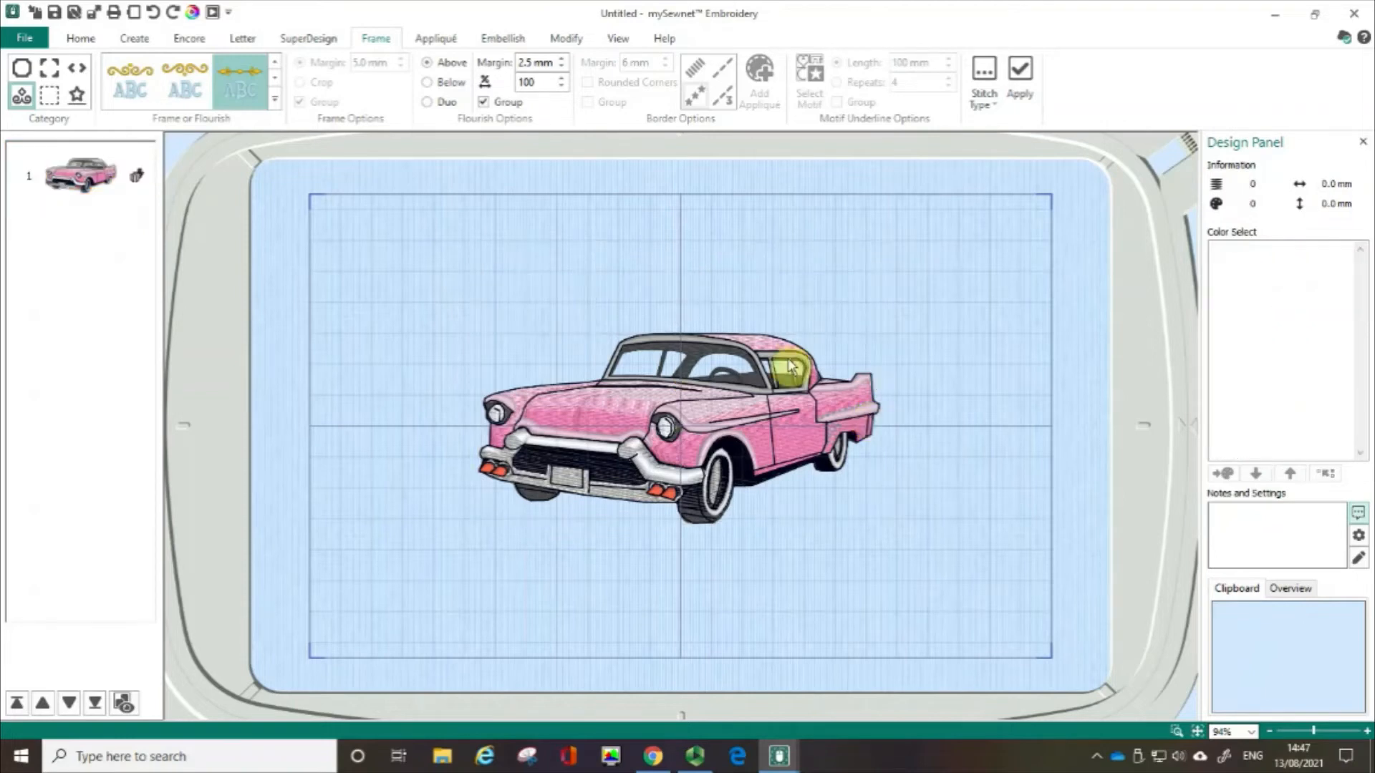
Step: Apply the flourish as a duo above and below the car at 75 percent width, and undo it
{"action": "left_click", "coordinate": [761, 403]}
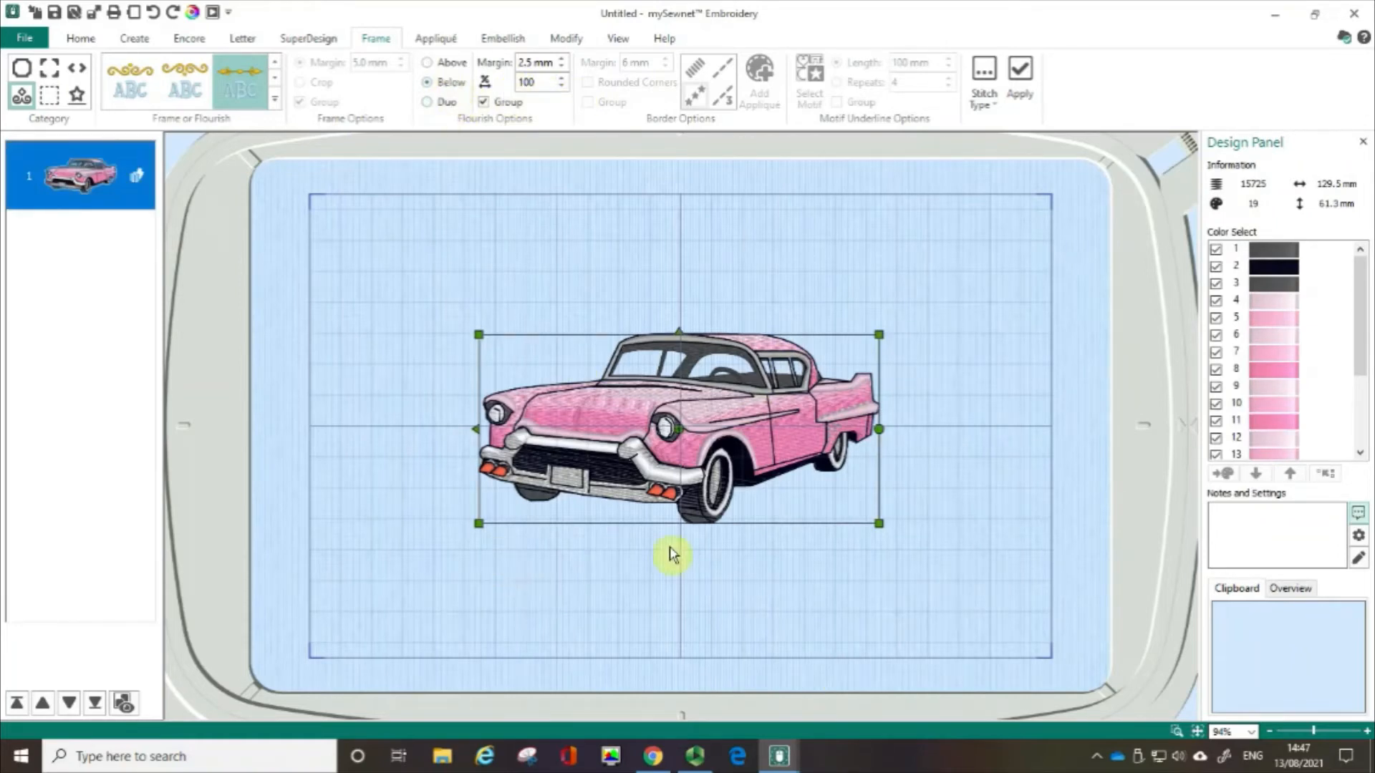
{"action": "left_click", "coordinate": [429, 104]}
{"action": "left_click", "coordinate": [539, 83]}
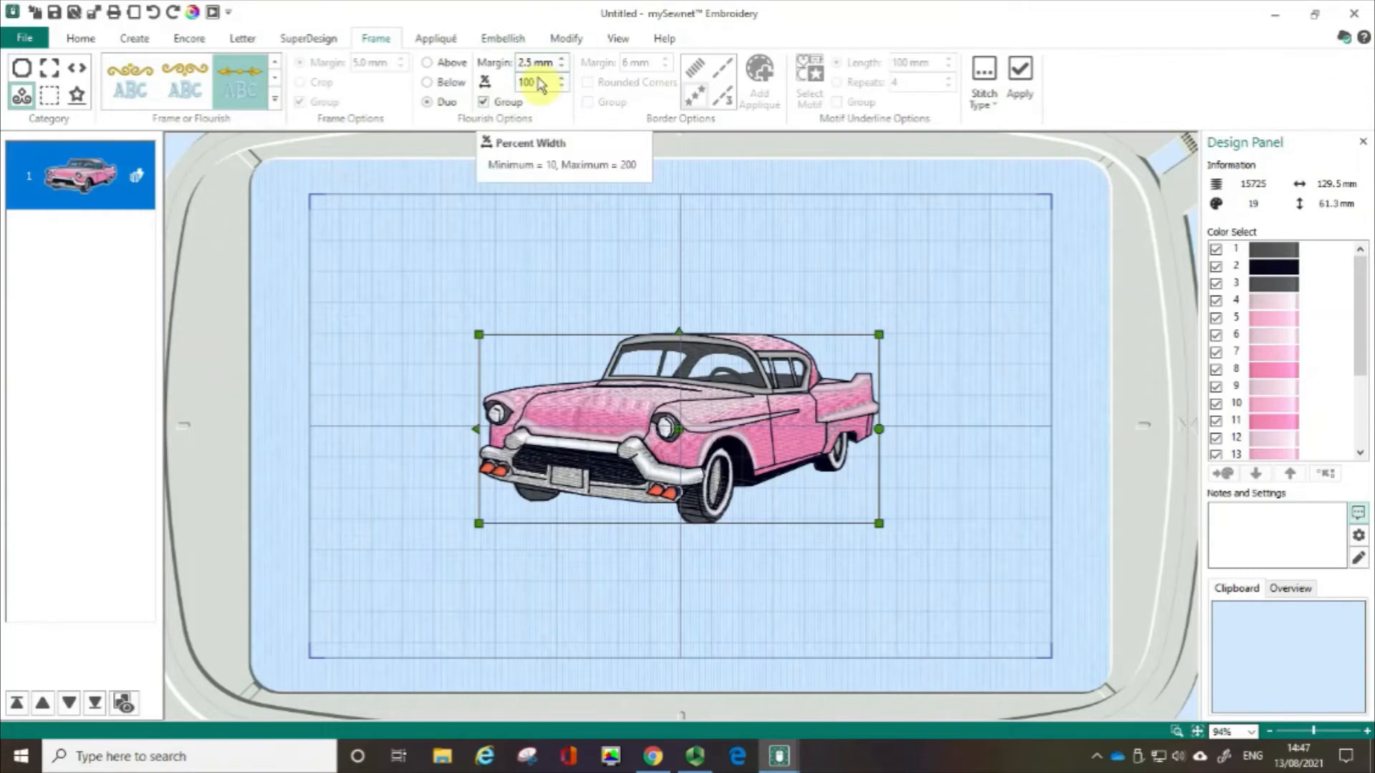
{"action": "double_click", "coordinate": [539, 90]}
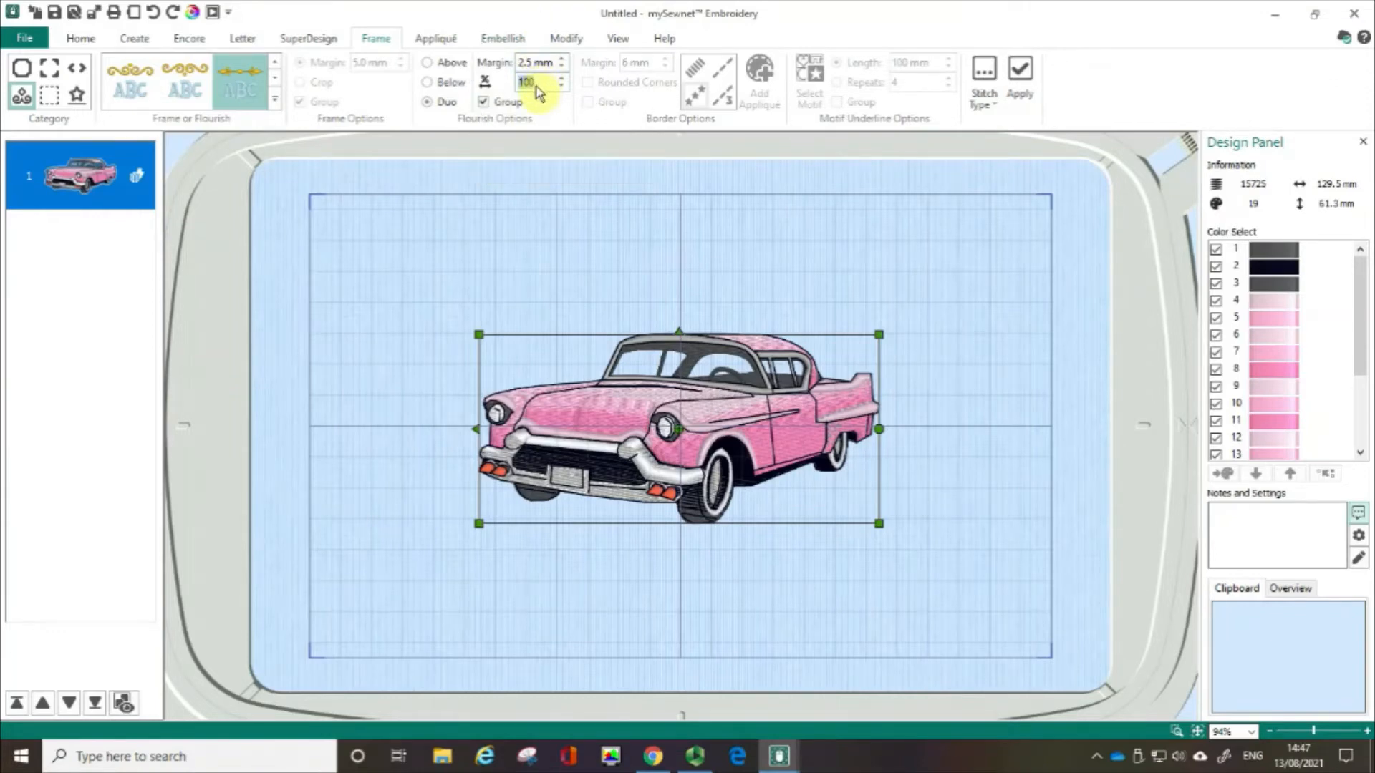
{"action": "type", "text": "75"}
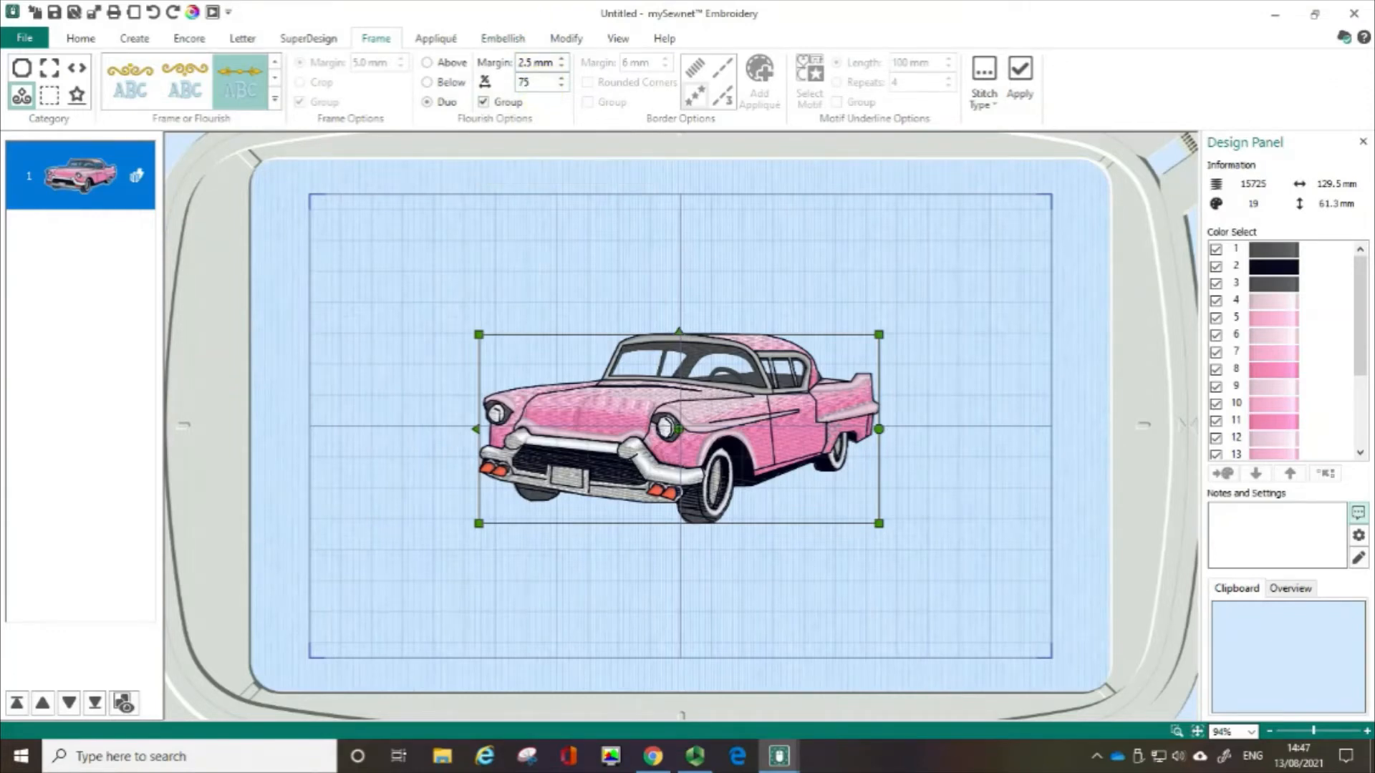
{"action": "left_click", "coordinate": [1021, 70]}
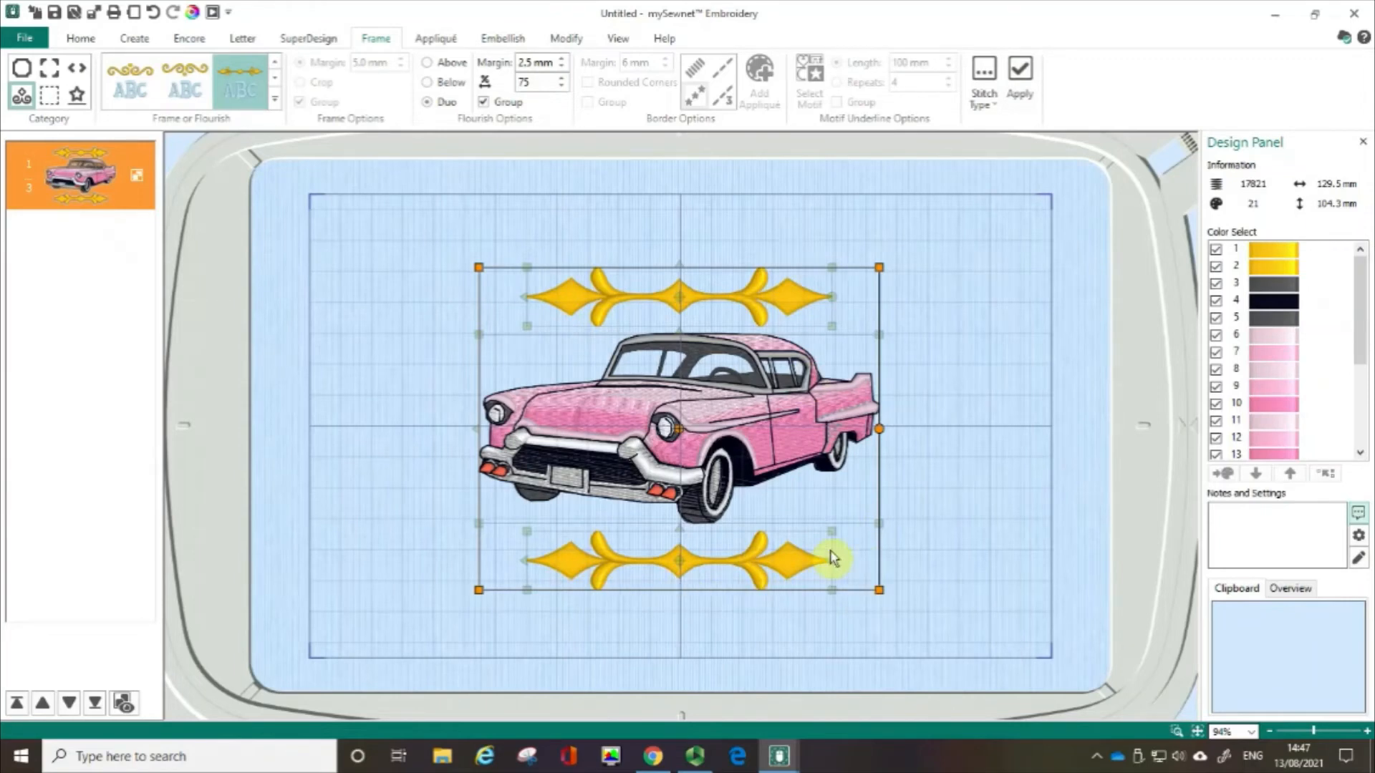
{"action": "key", "text": "ctrl"}
{"action": "key", "text": "ctrl+z"}
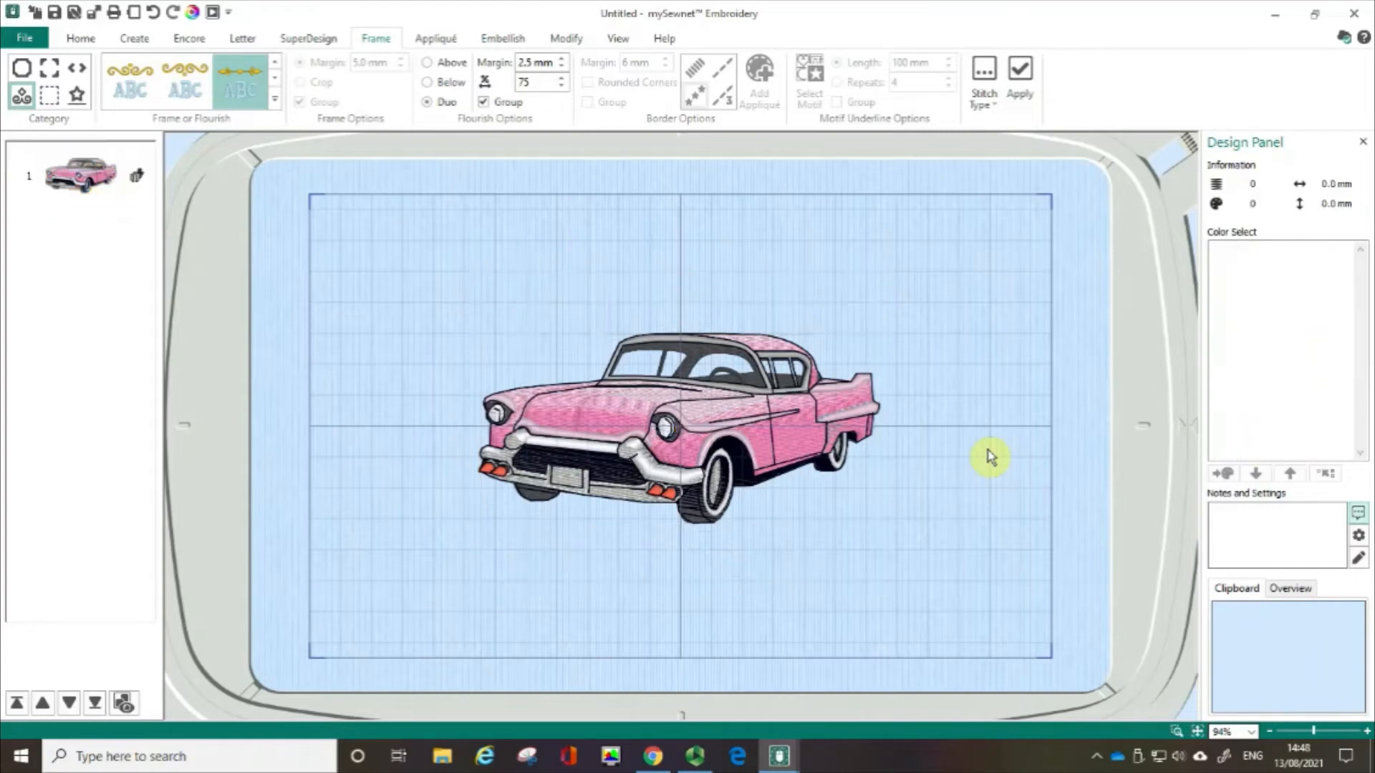
Step: Apply a satin border with square corners and a 6 mm margin around the car, and undo it
{"action": "left_click", "coordinate": [673, 428]}
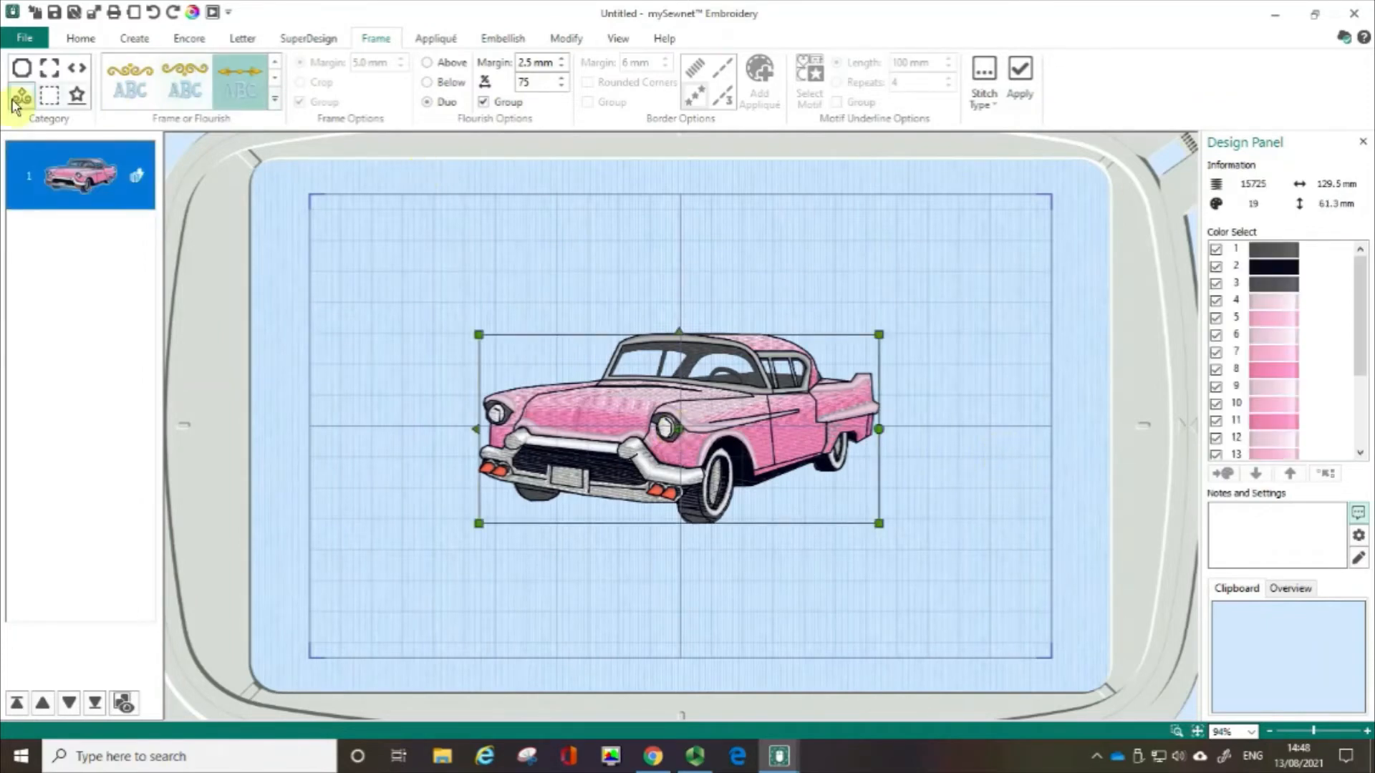
{"action": "left_click", "coordinate": [49, 97]}
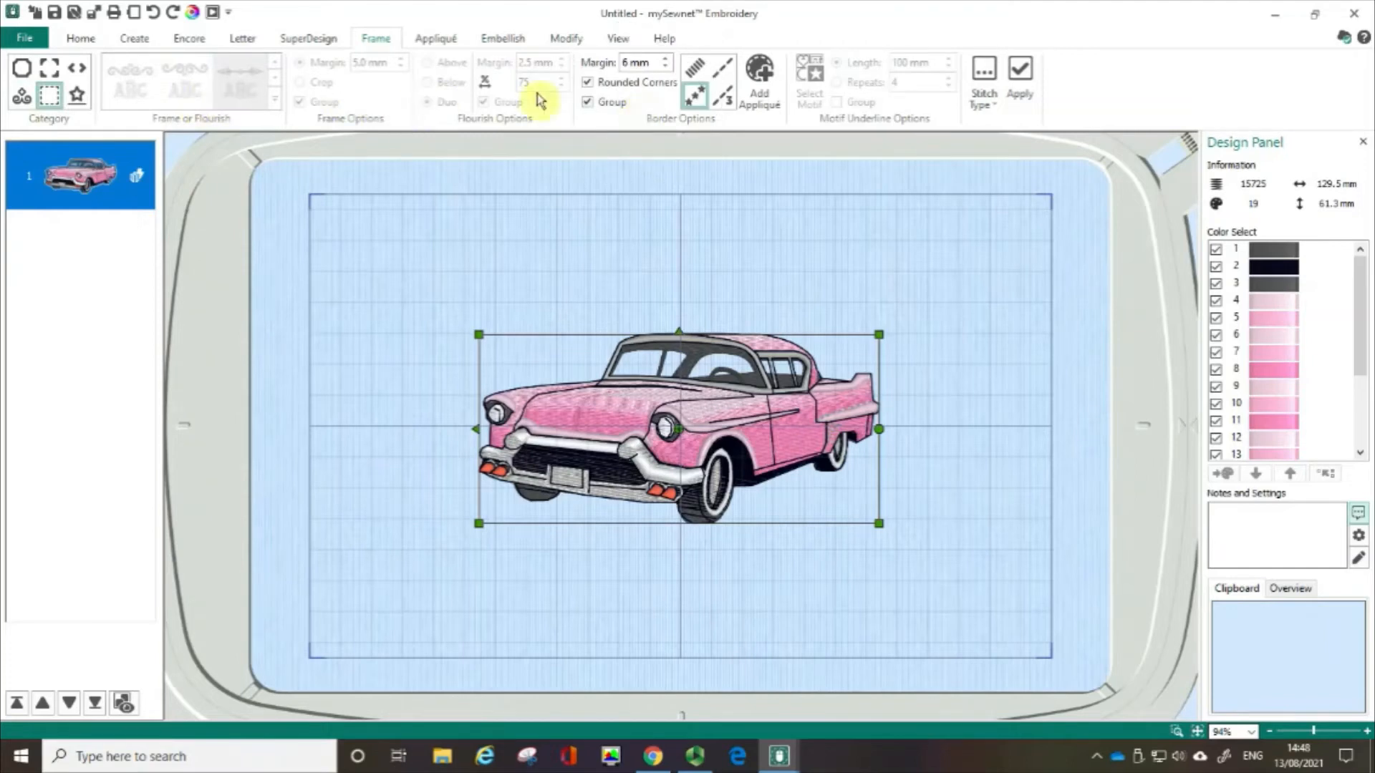
{"action": "left_click", "coordinate": [696, 73]}
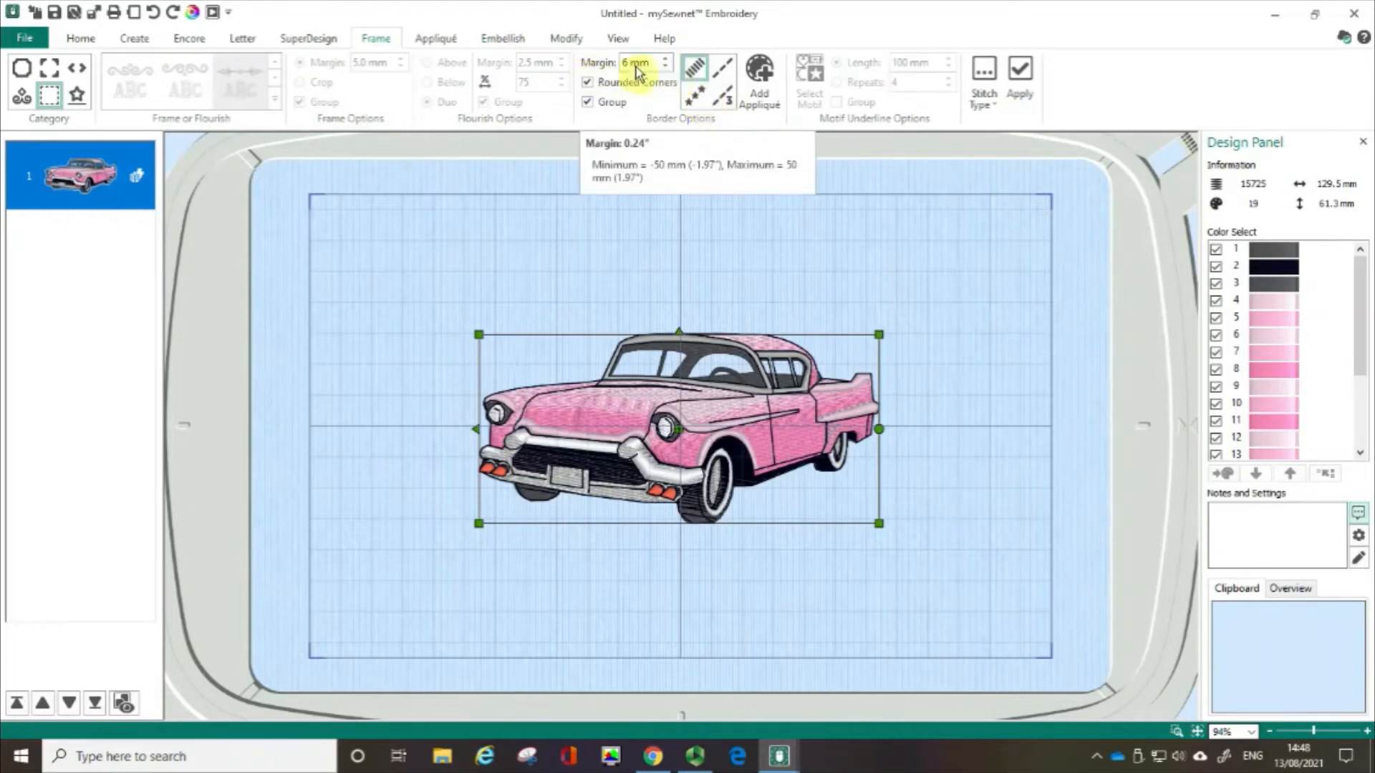
{"action": "left_click", "coordinate": [589, 84]}
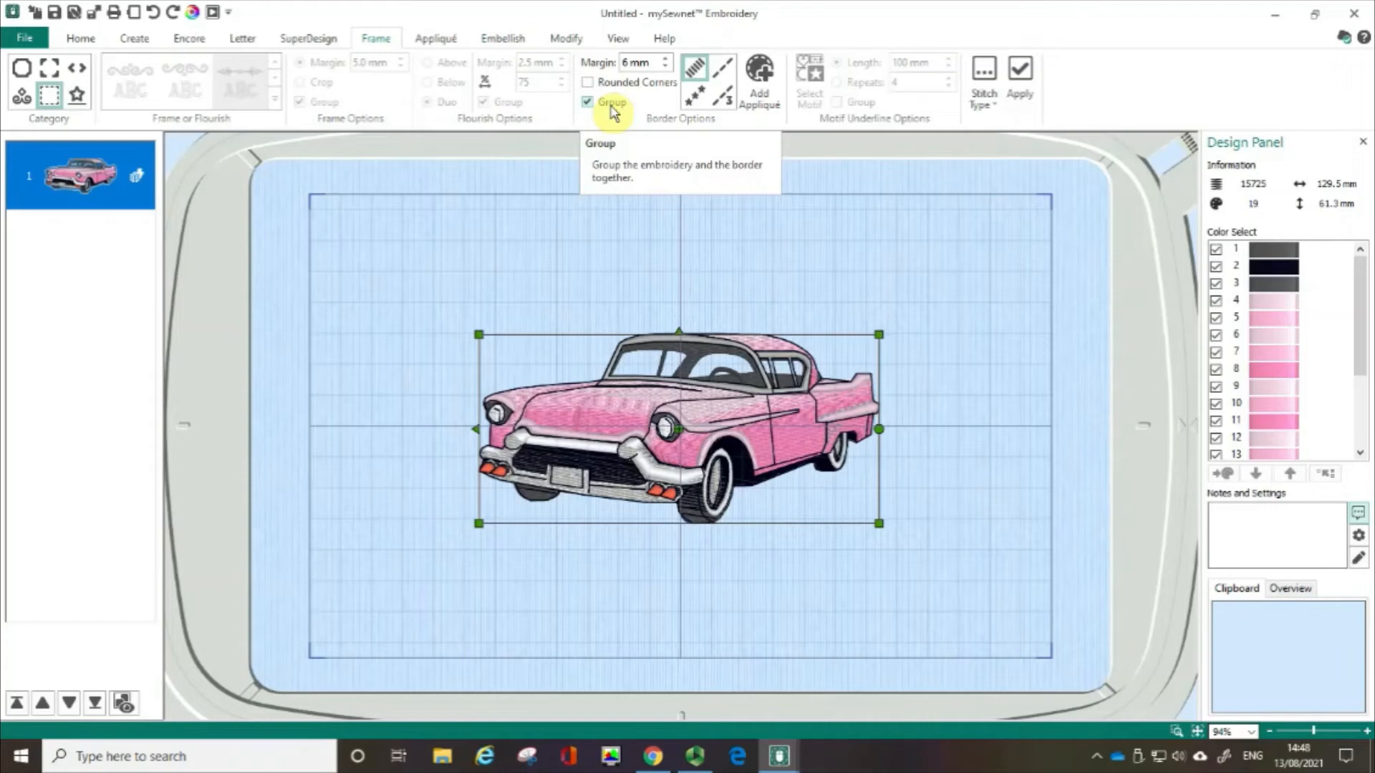
{"action": "left_click", "coordinate": [762, 93]}
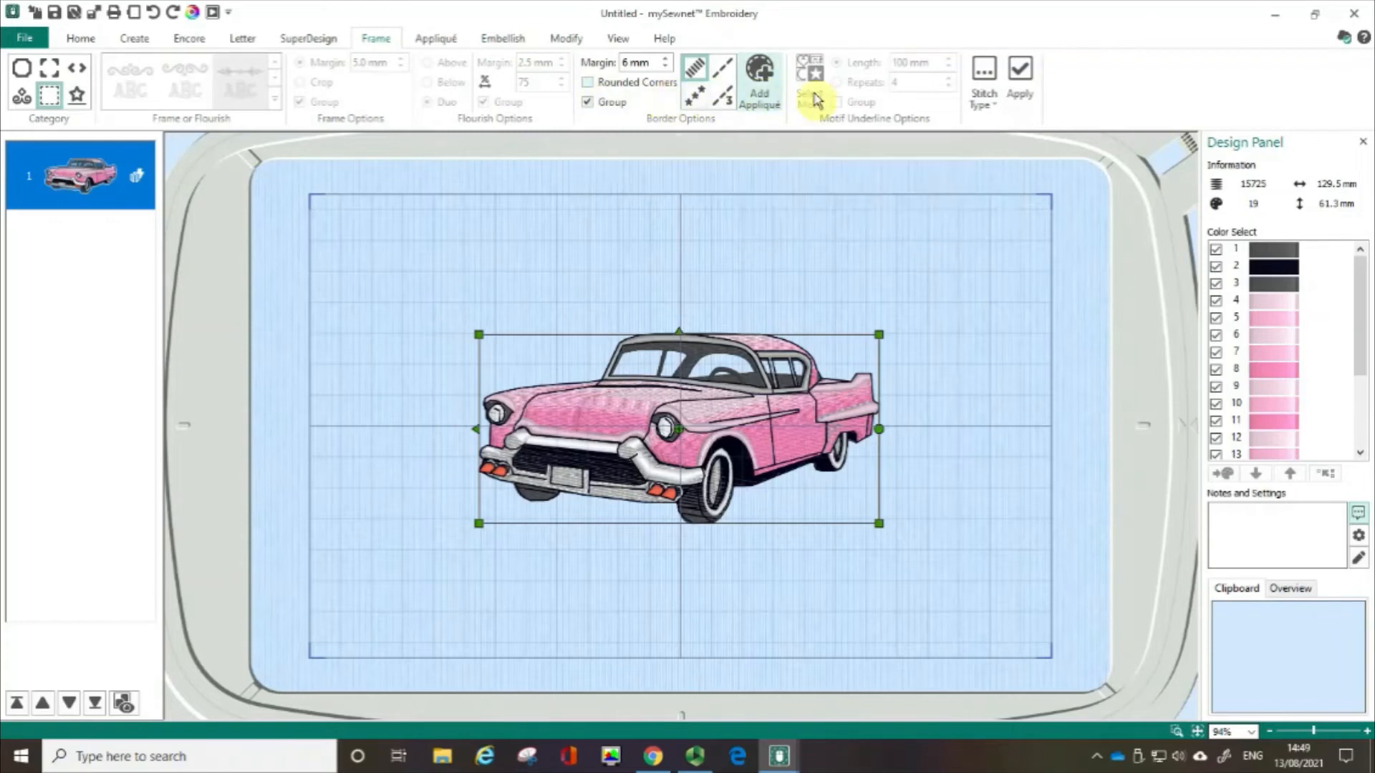
{"action": "left_click", "coordinate": [1023, 72]}
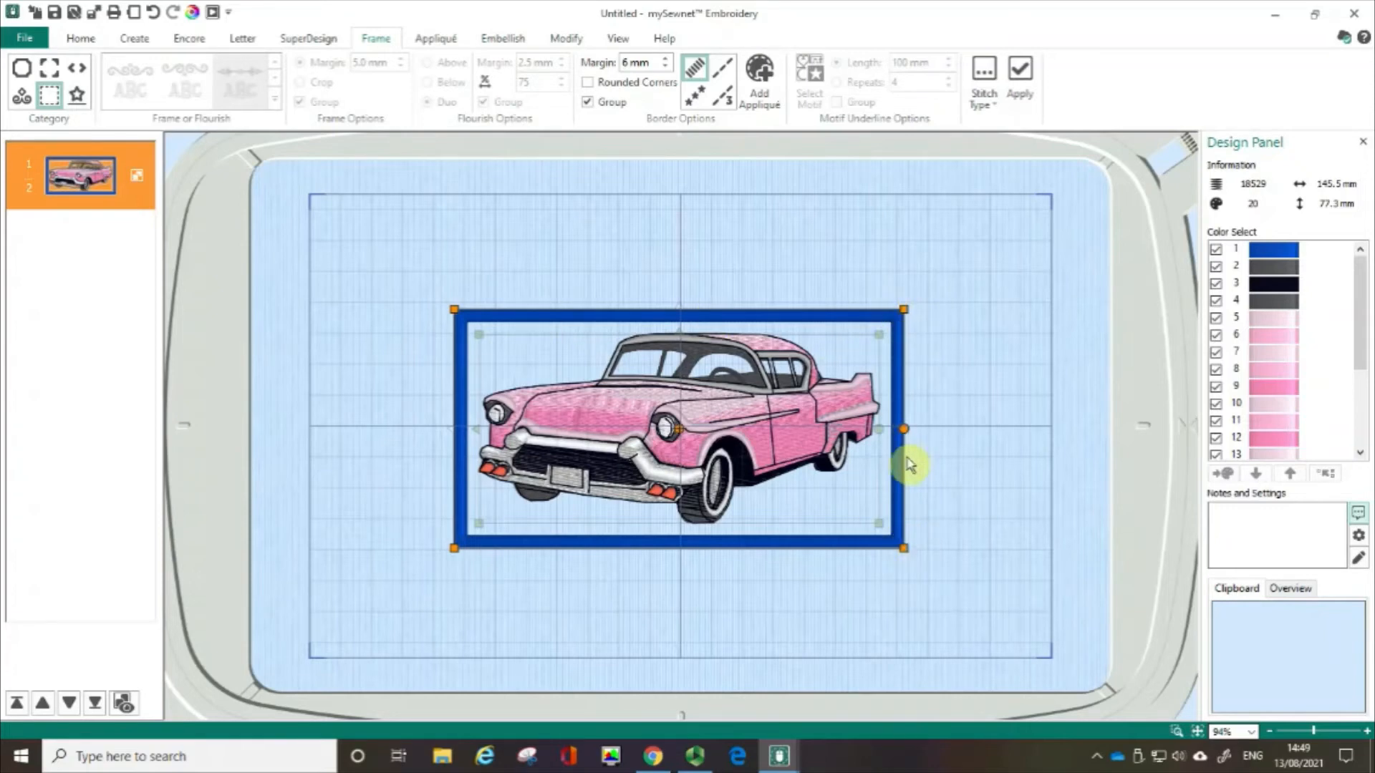
{"action": "key", "text": "ctrl+z"}
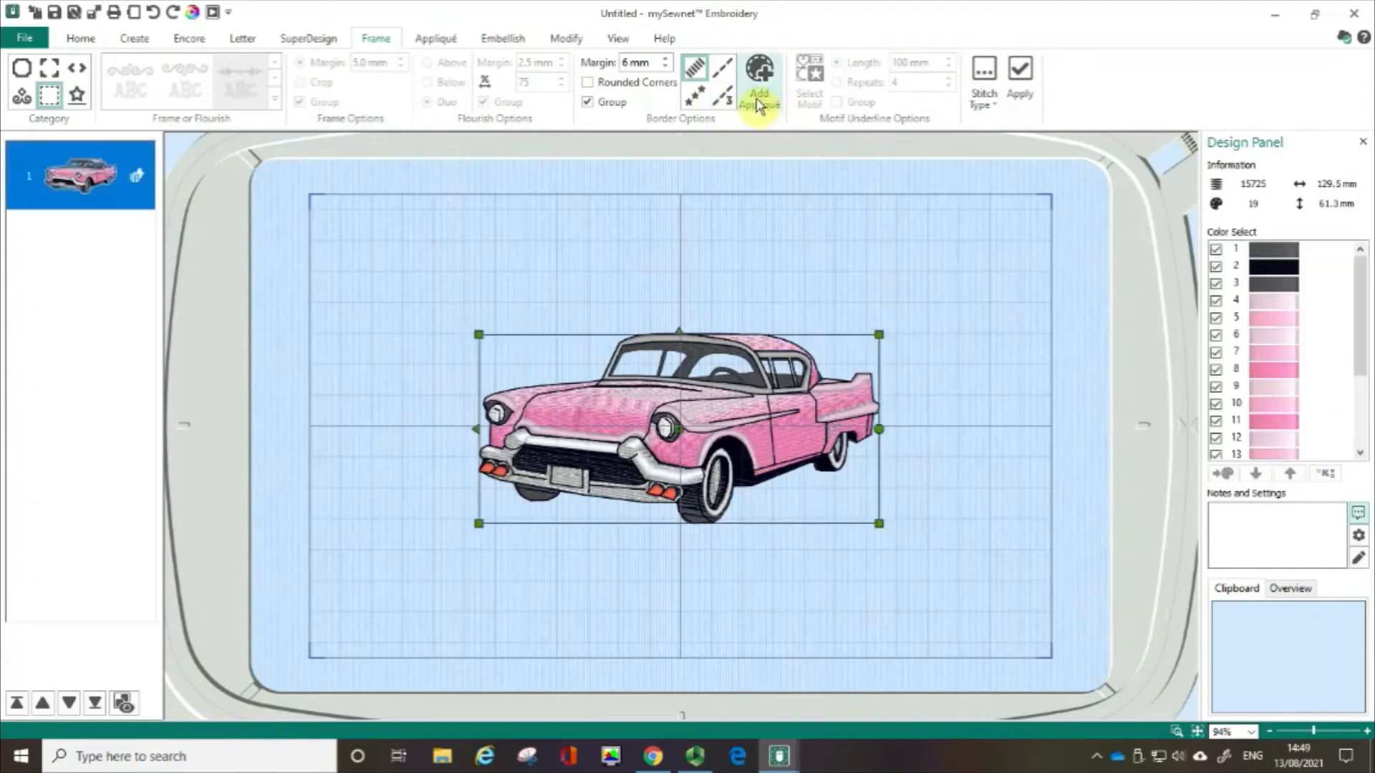
Step: Switch the car's border to a motif line with rounded corners and open its Motif Line stitch options
{"action": "left_click", "coordinate": [696, 100]}
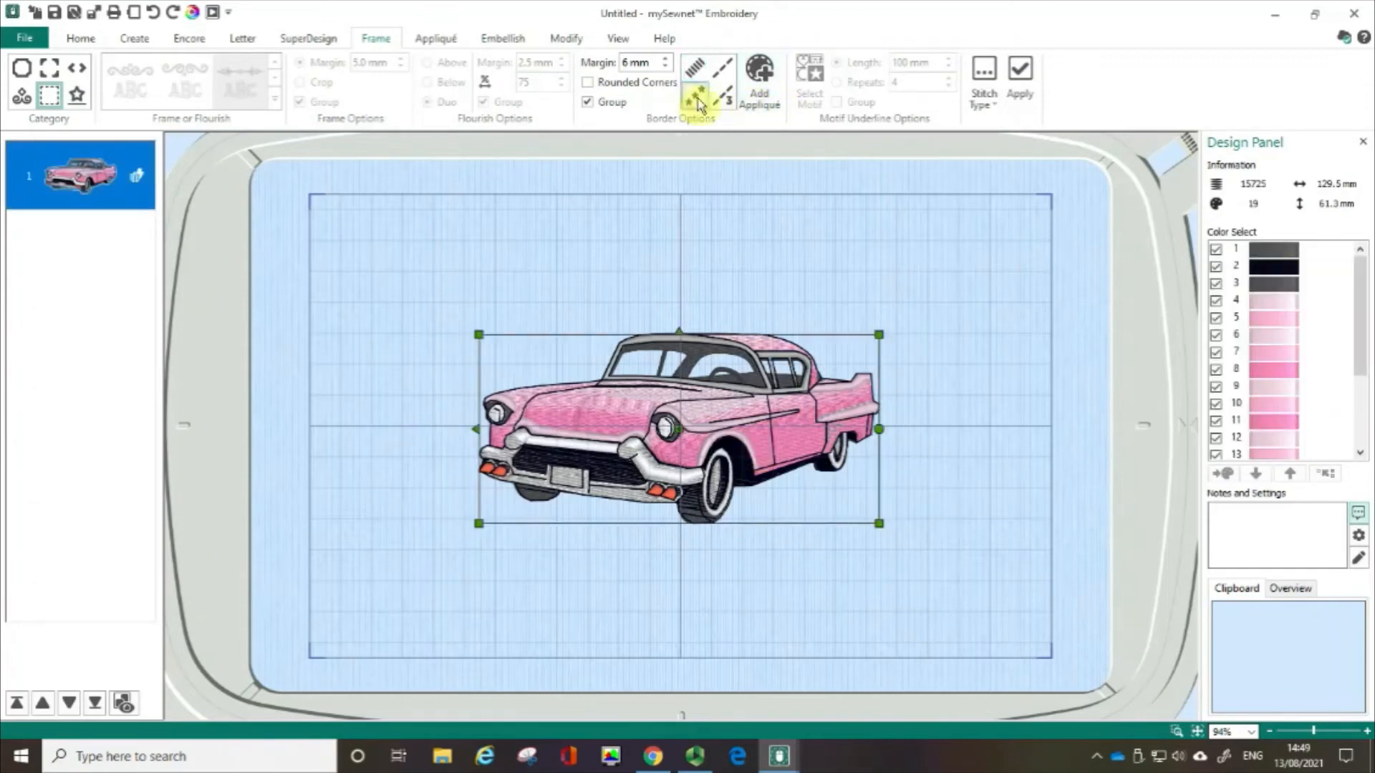
{"action": "left_click", "coordinate": [586, 84]}
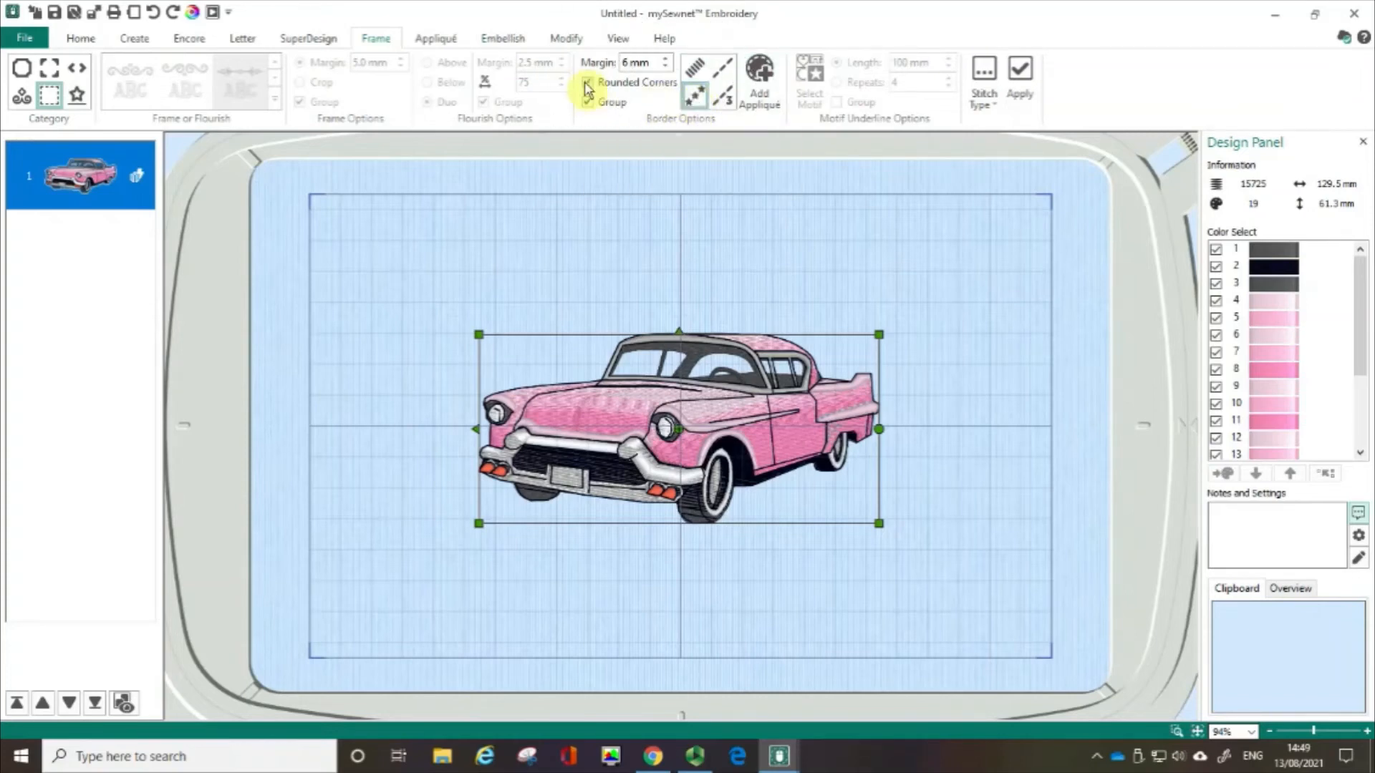
{"action": "left_click", "coordinate": [986, 76]}
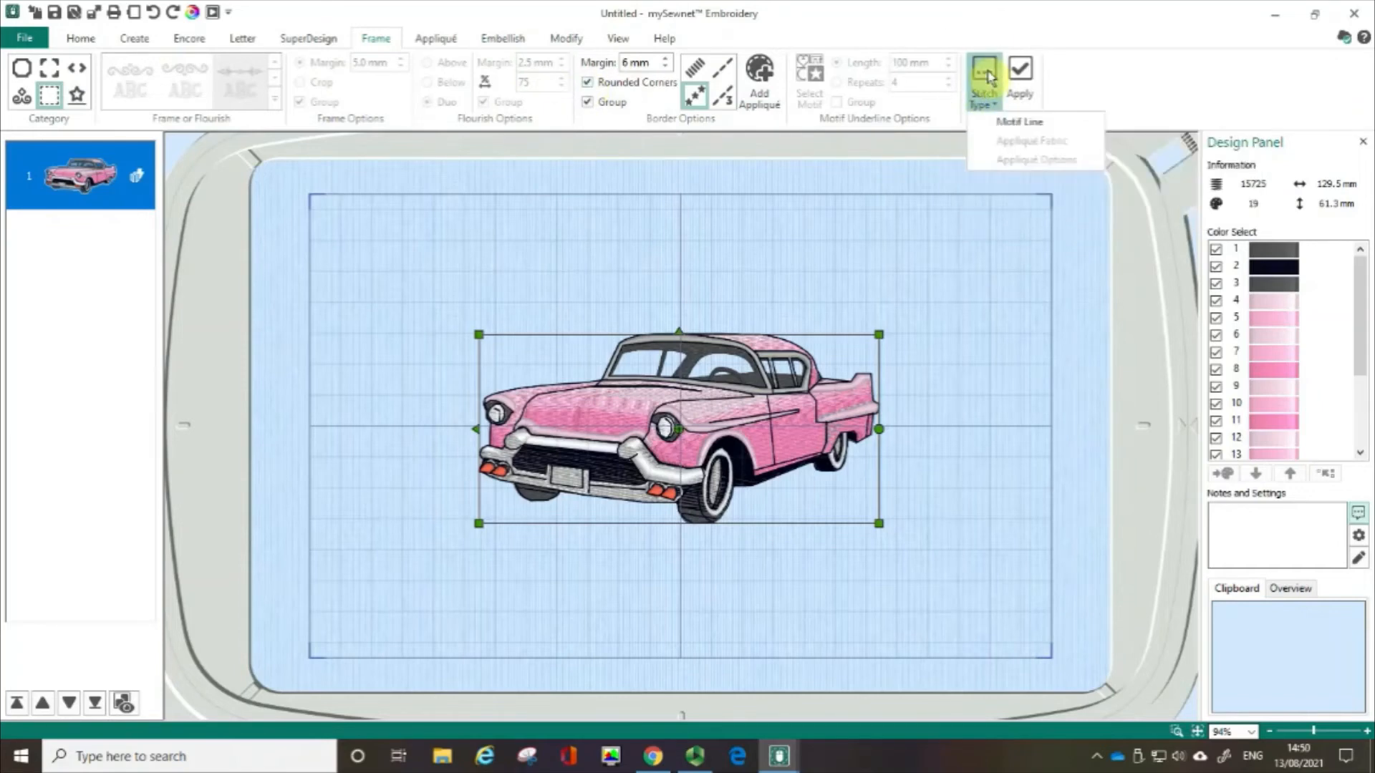
{"action": "left_click", "coordinate": [1023, 128]}
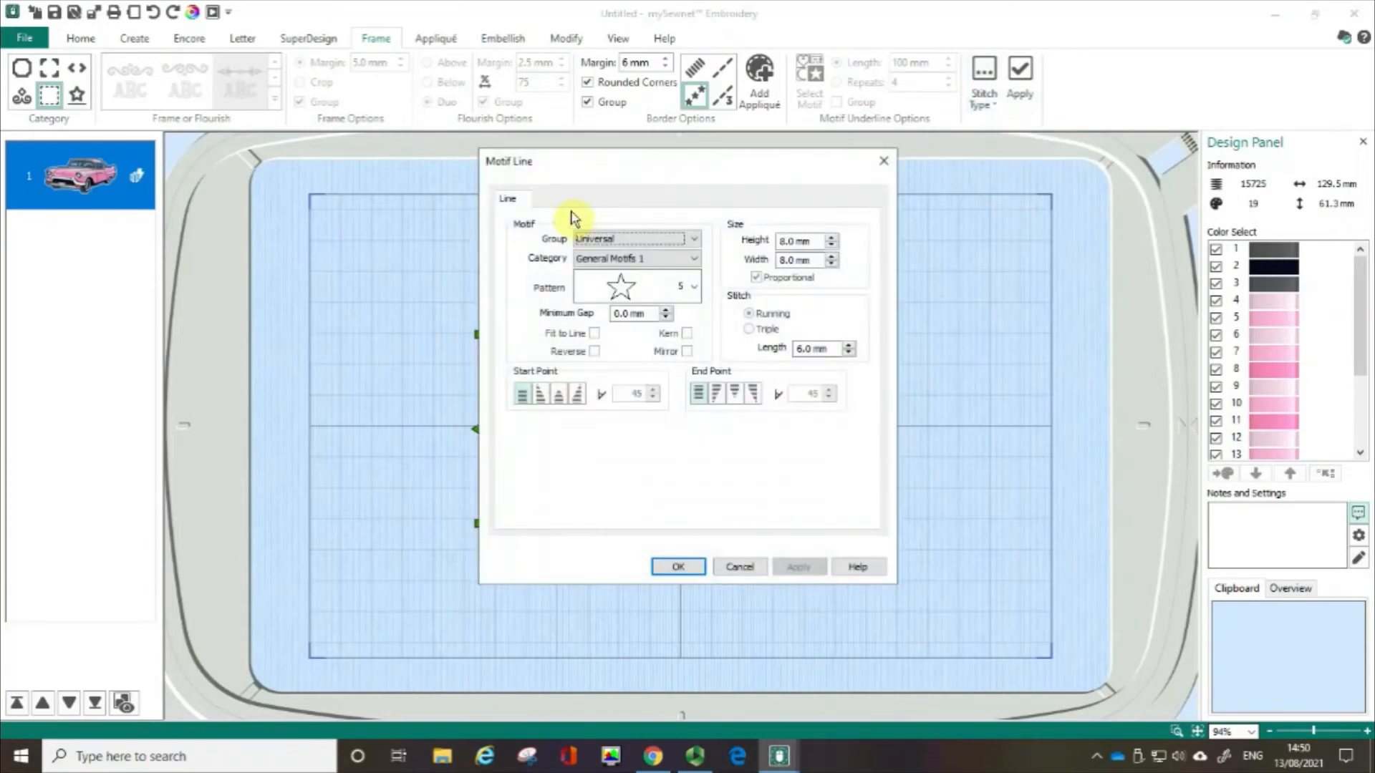
{"action": "key", "text": "ctrl"}
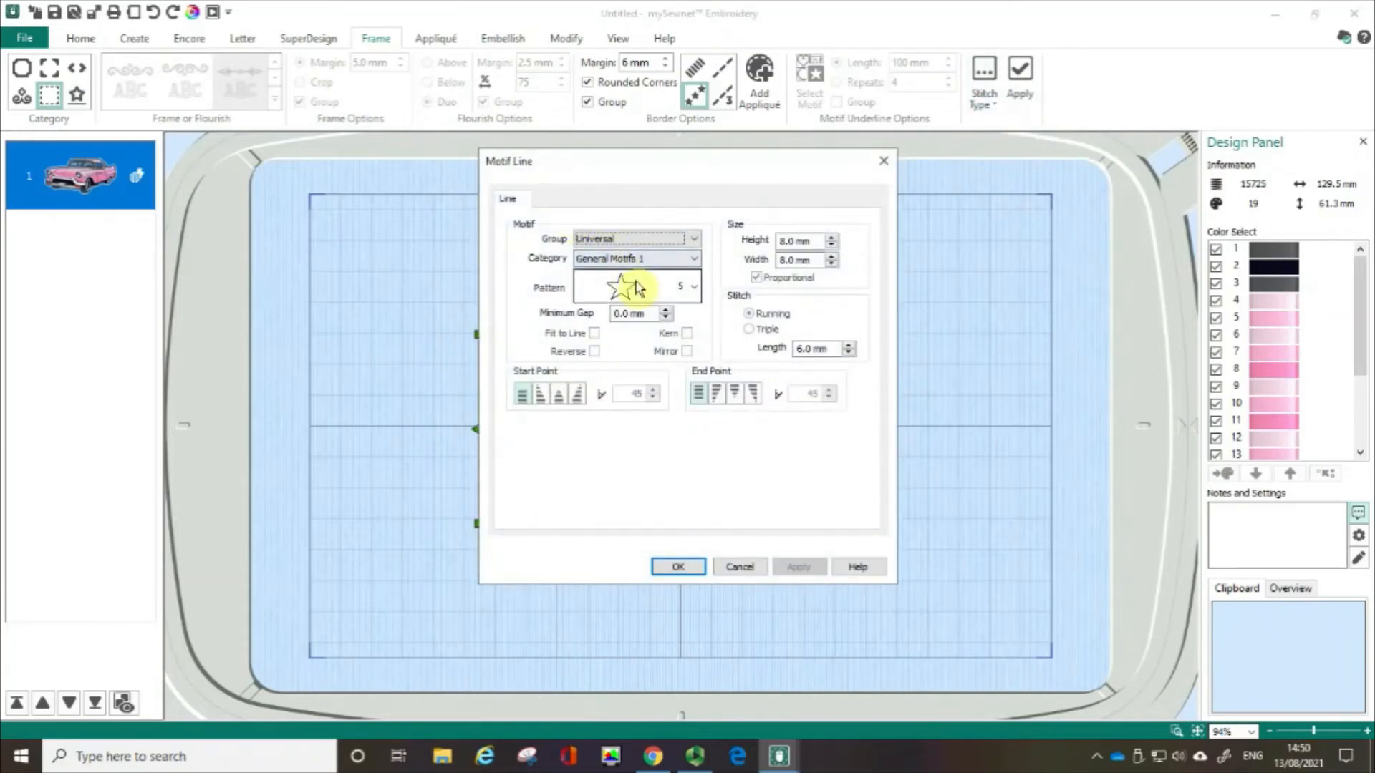
{"action": "key", "text": "ctrl"}
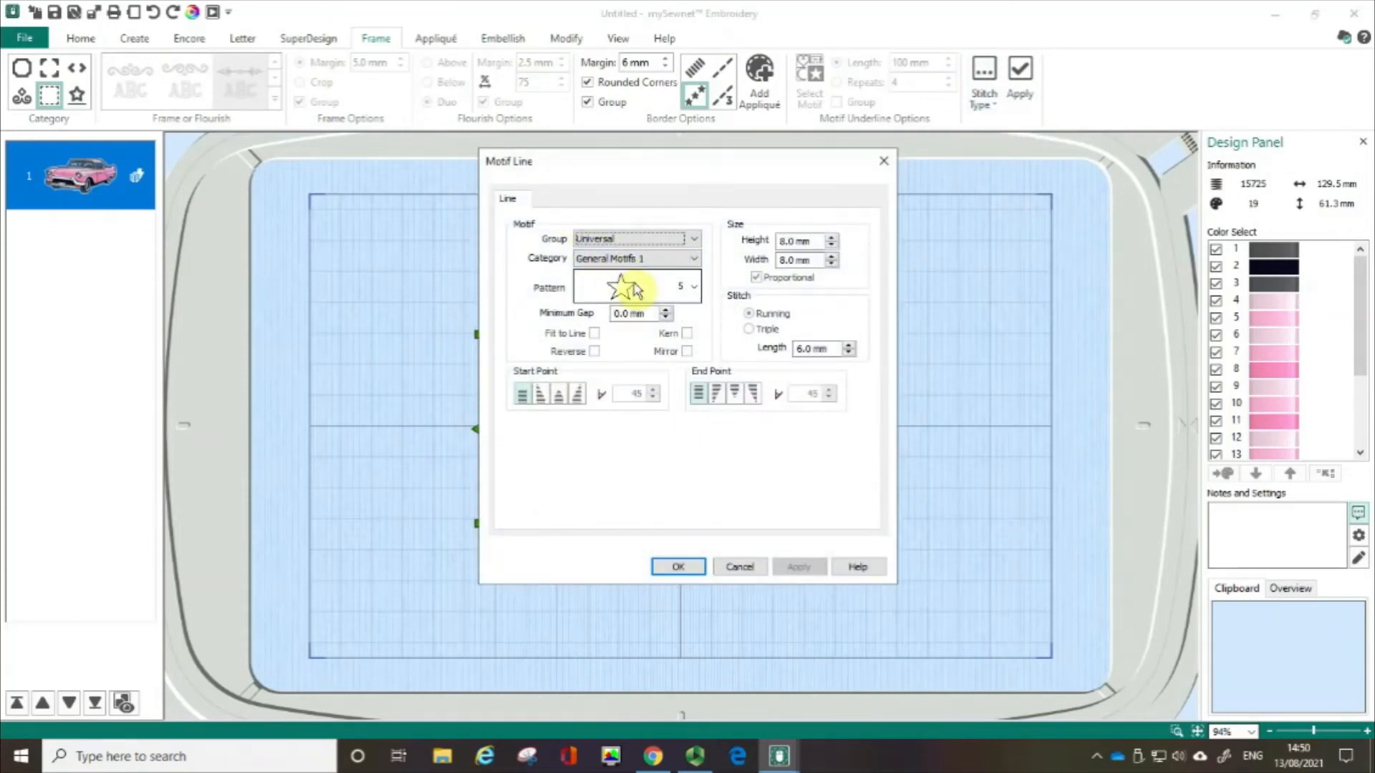
Step: Set the border motif to pattern 43 from the Husqvarna Viking group's D Quilt Stitches category
{"action": "left_click", "coordinate": [694, 241]}
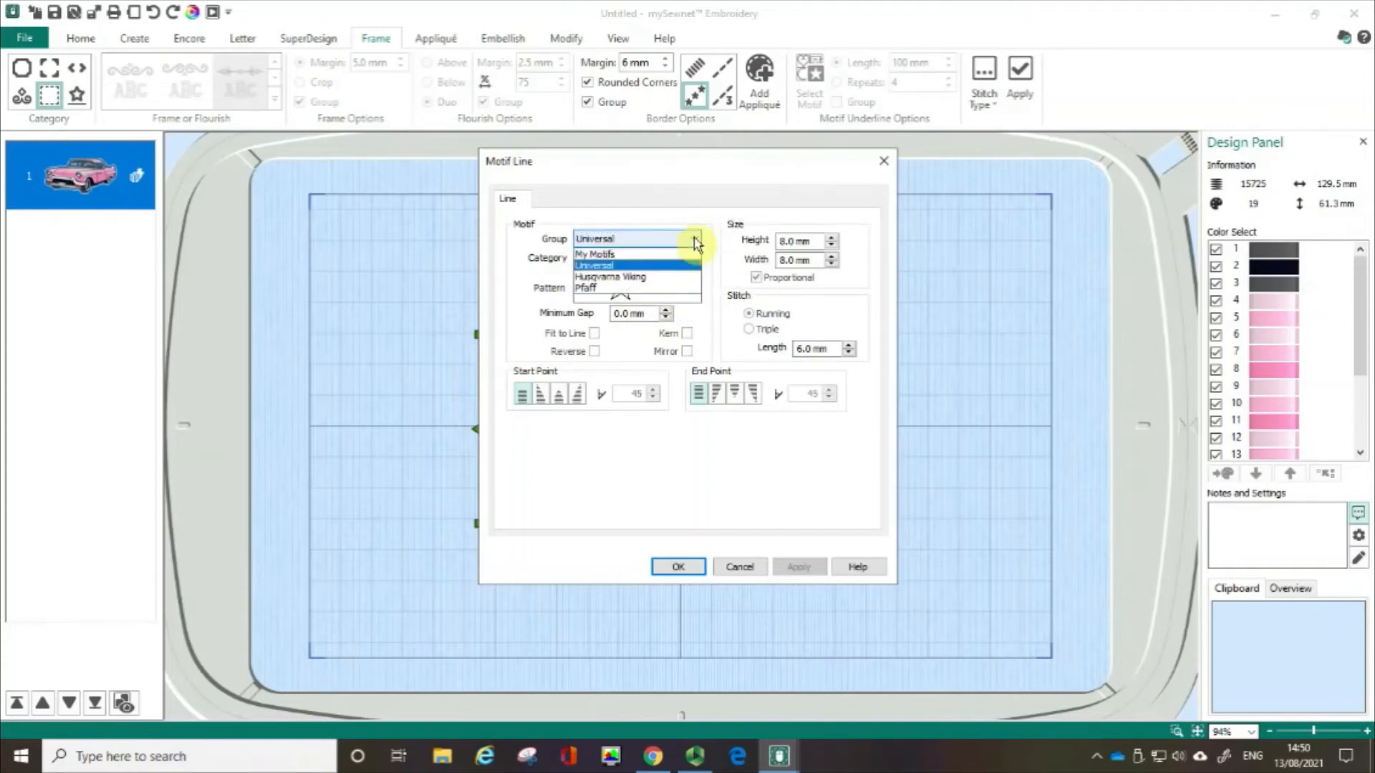
{"action": "left_click", "coordinate": [673, 281]}
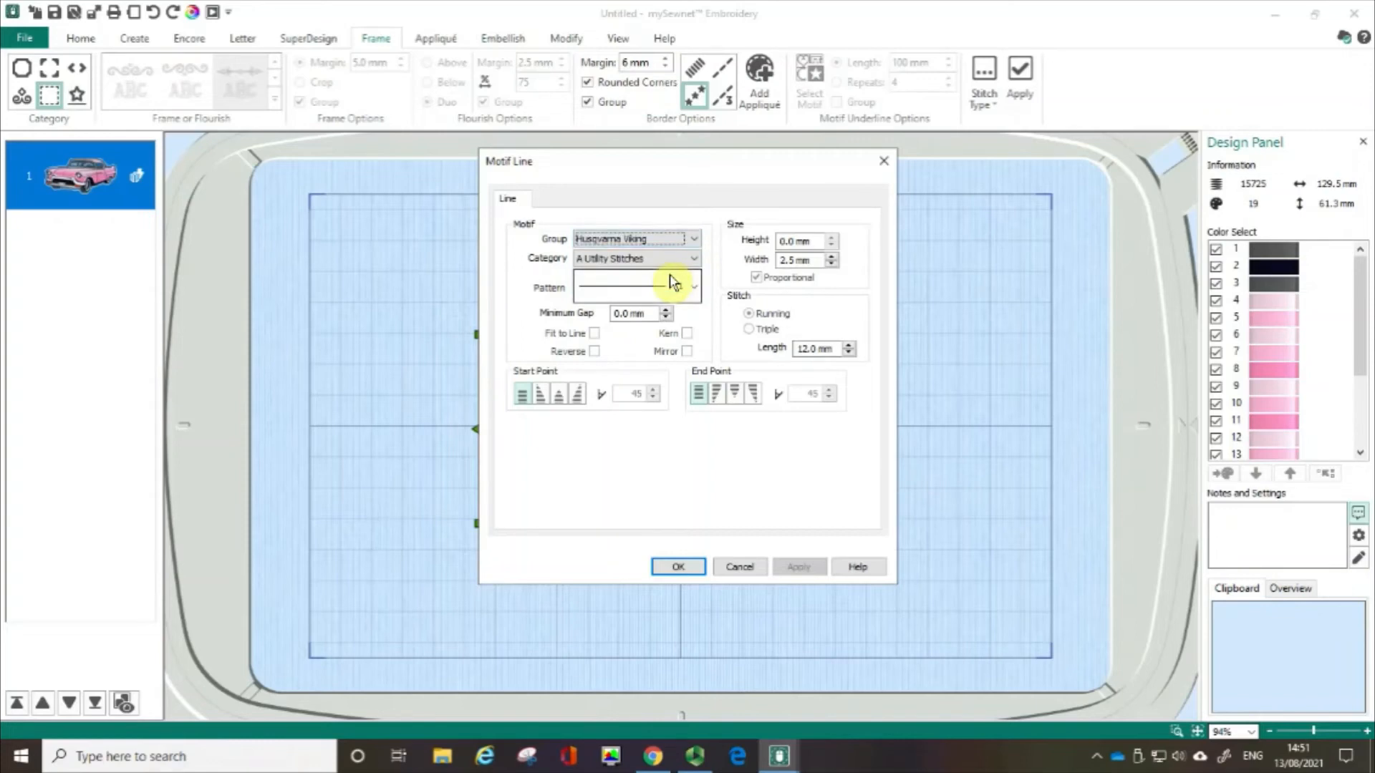
{"action": "left_click", "coordinate": [696, 259]}
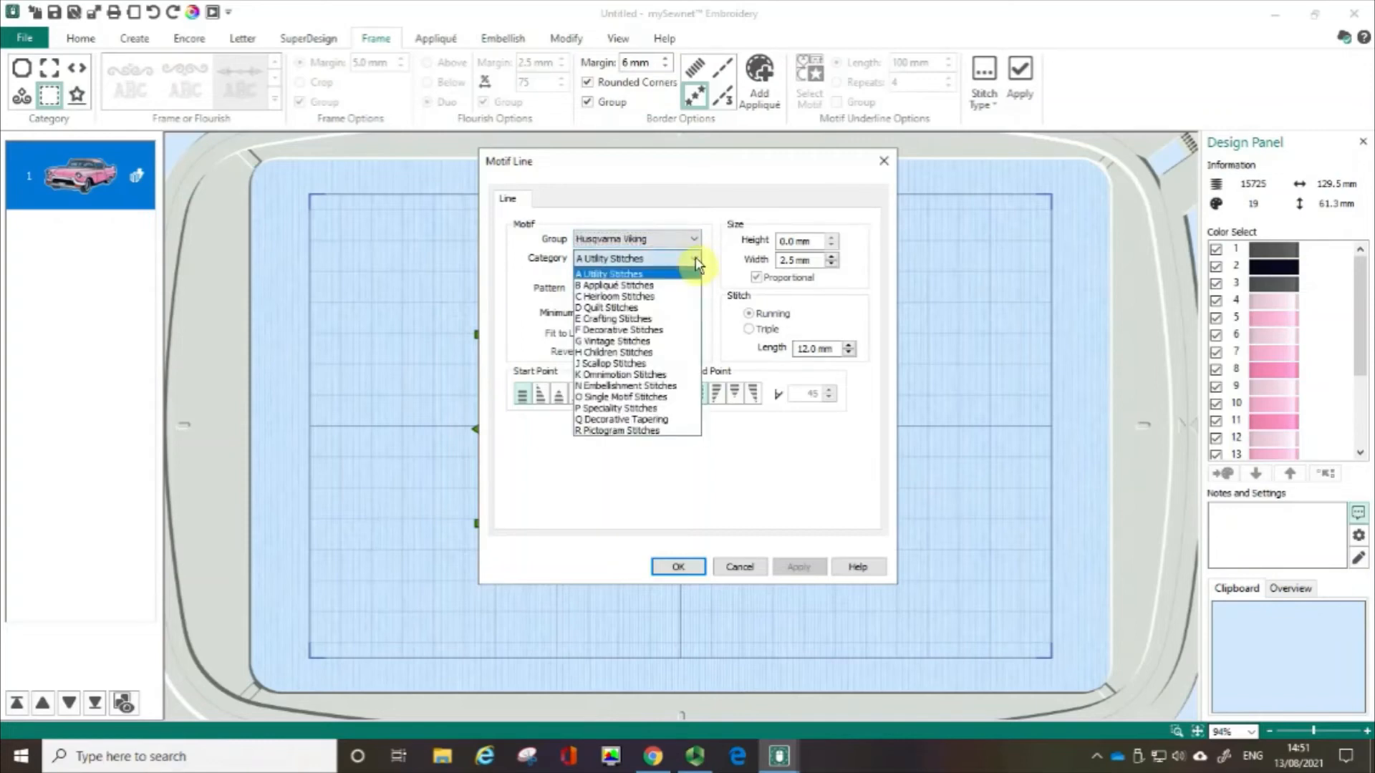
{"action": "left_click", "coordinate": [676, 310]}
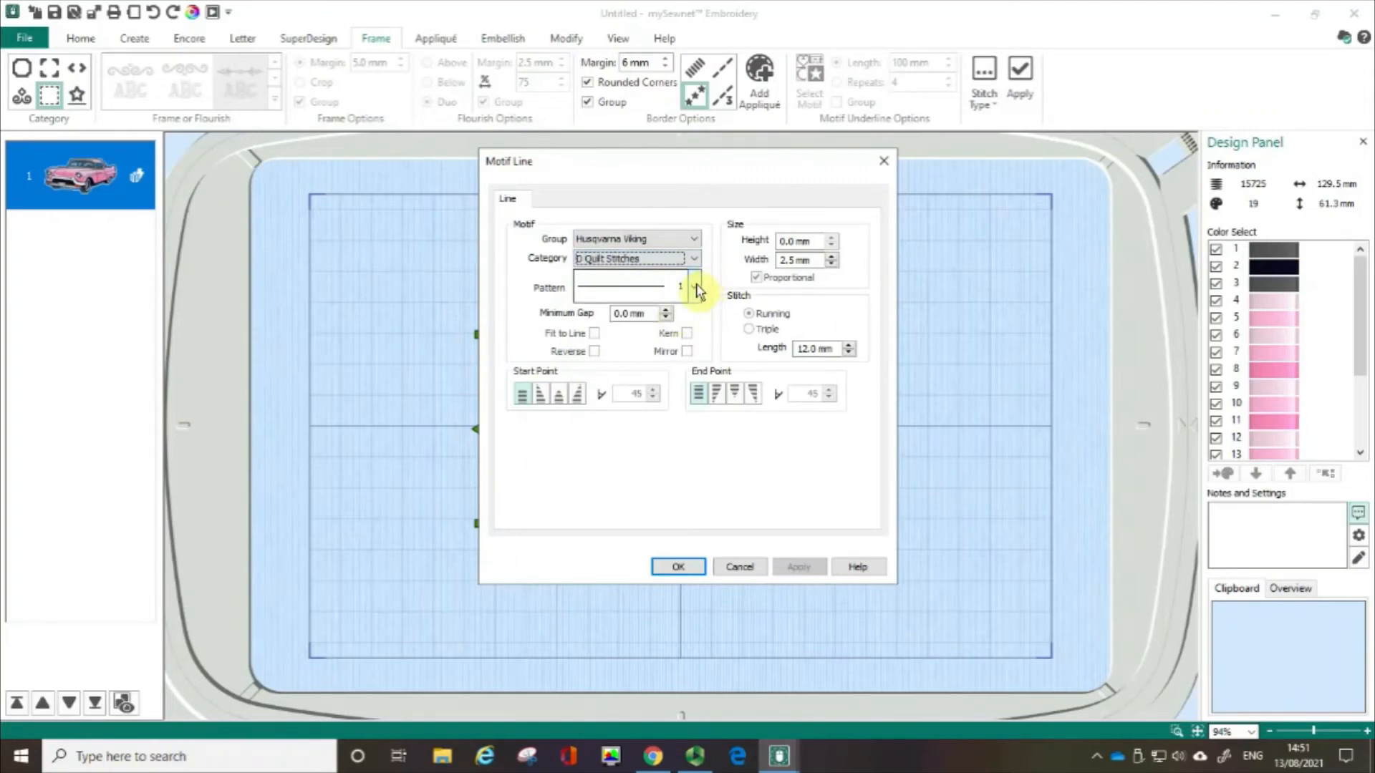
{"action": "left_click", "coordinate": [693, 286]}
{"action": "left_click_drag", "start_coordinate": [693, 321], "coordinate": [689, 391]}
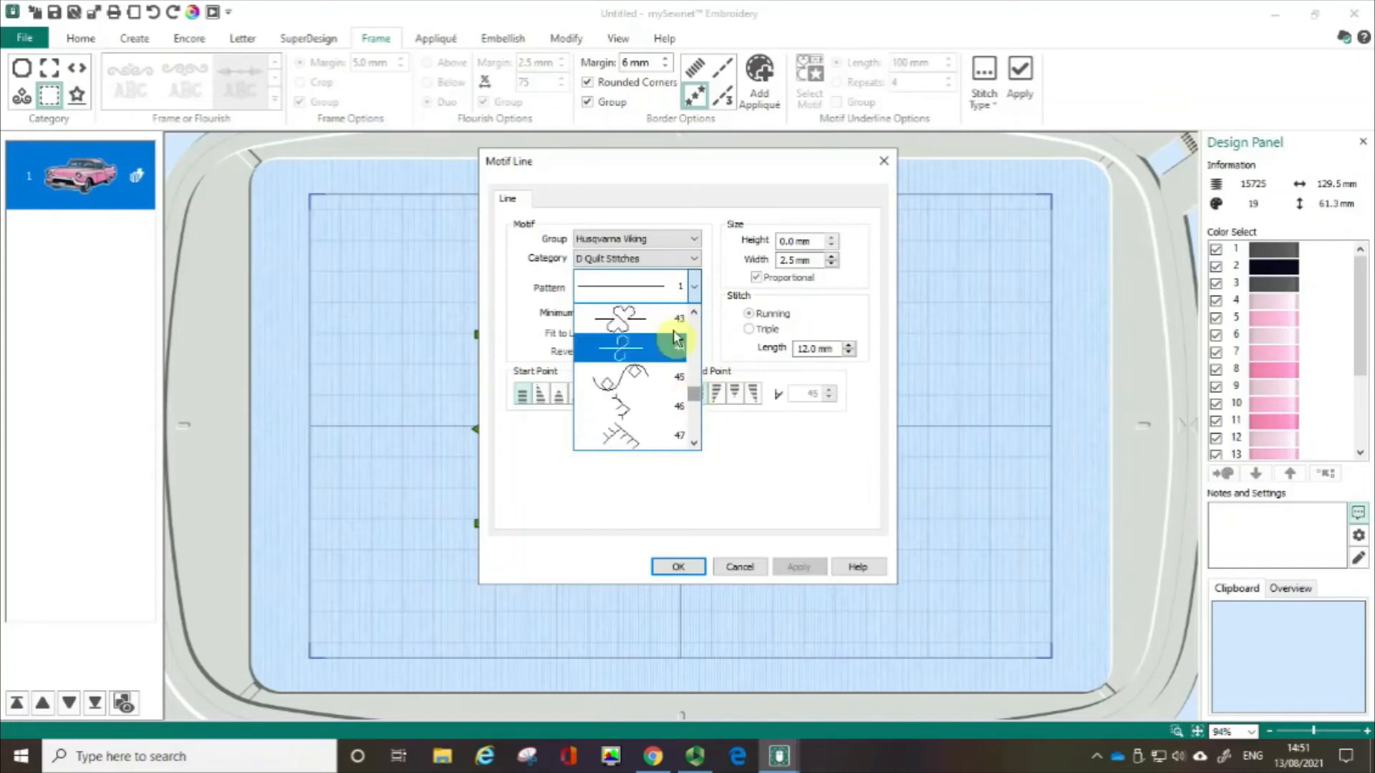
{"action": "left_click", "coordinate": [638, 319]}
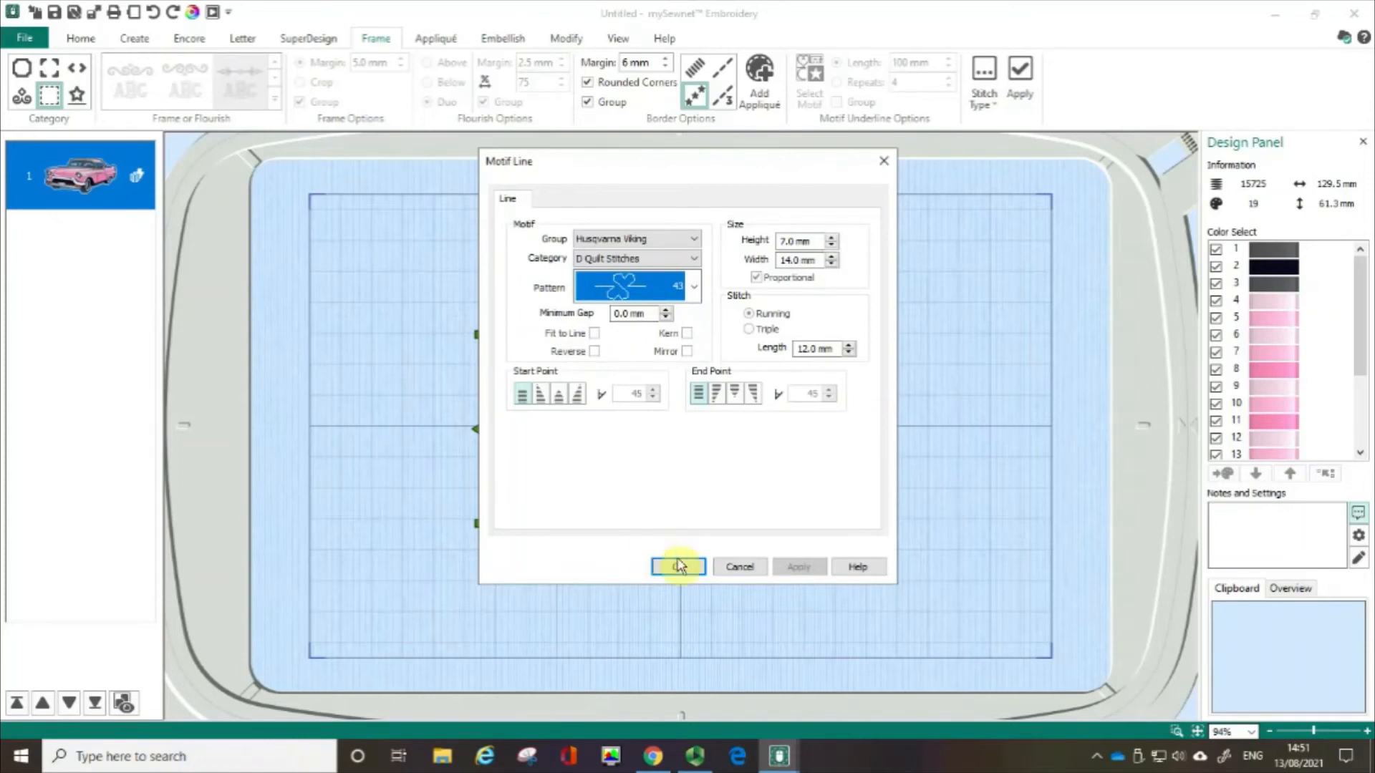
{"action": "mouse_move", "coordinate": [810, 247]}
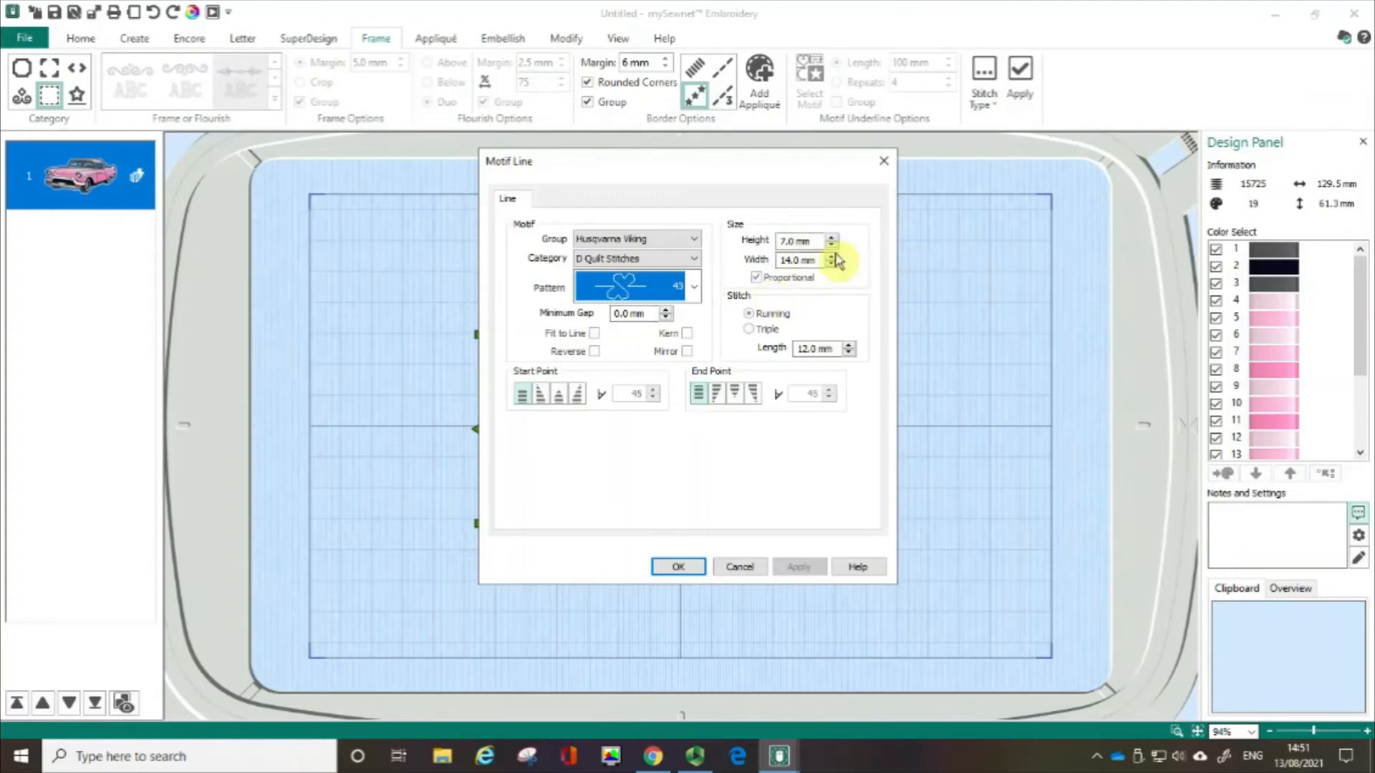
{"action": "left_click", "coordinate": [694, 570]}
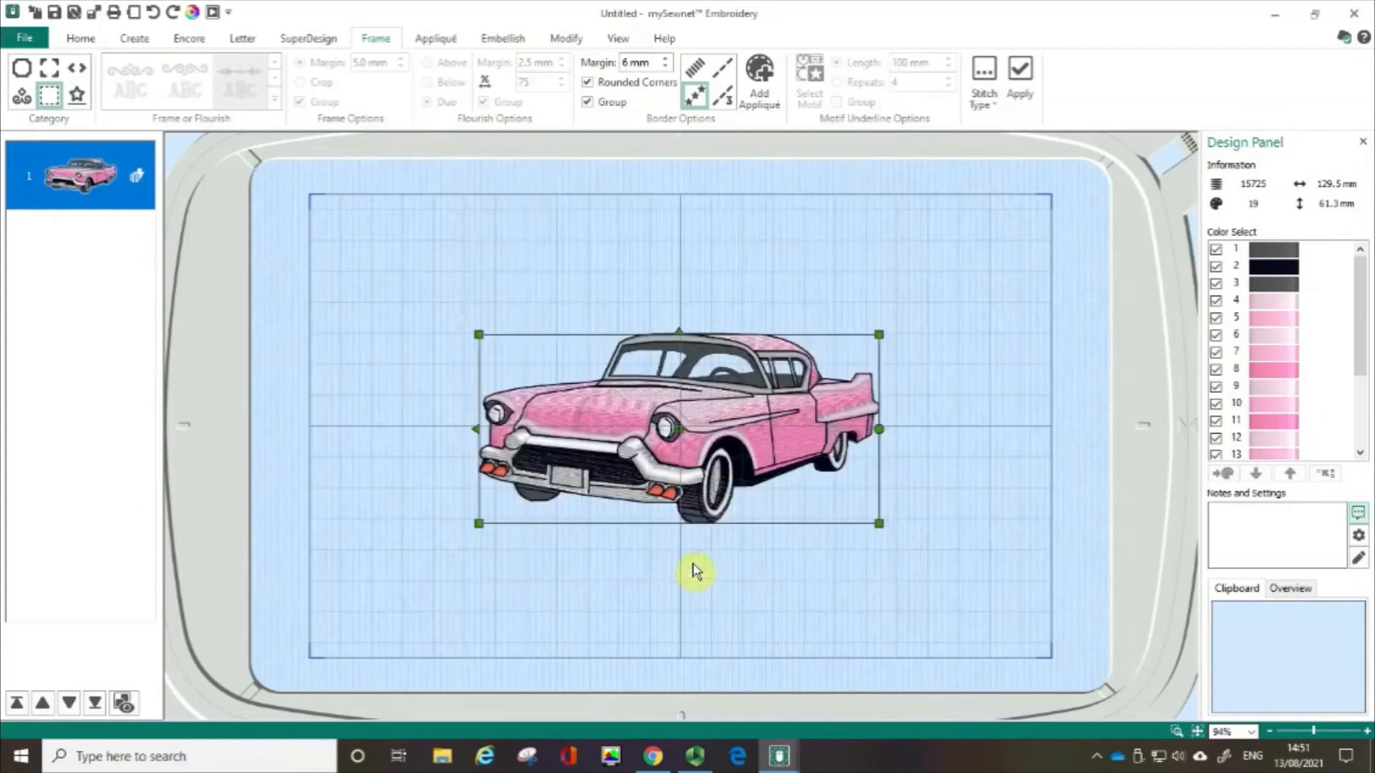
Step: Apply the rounded motif border around the car with a 6 mm margin, and undo it
{"action": "left_click", "coordinate": [1019, 70]}
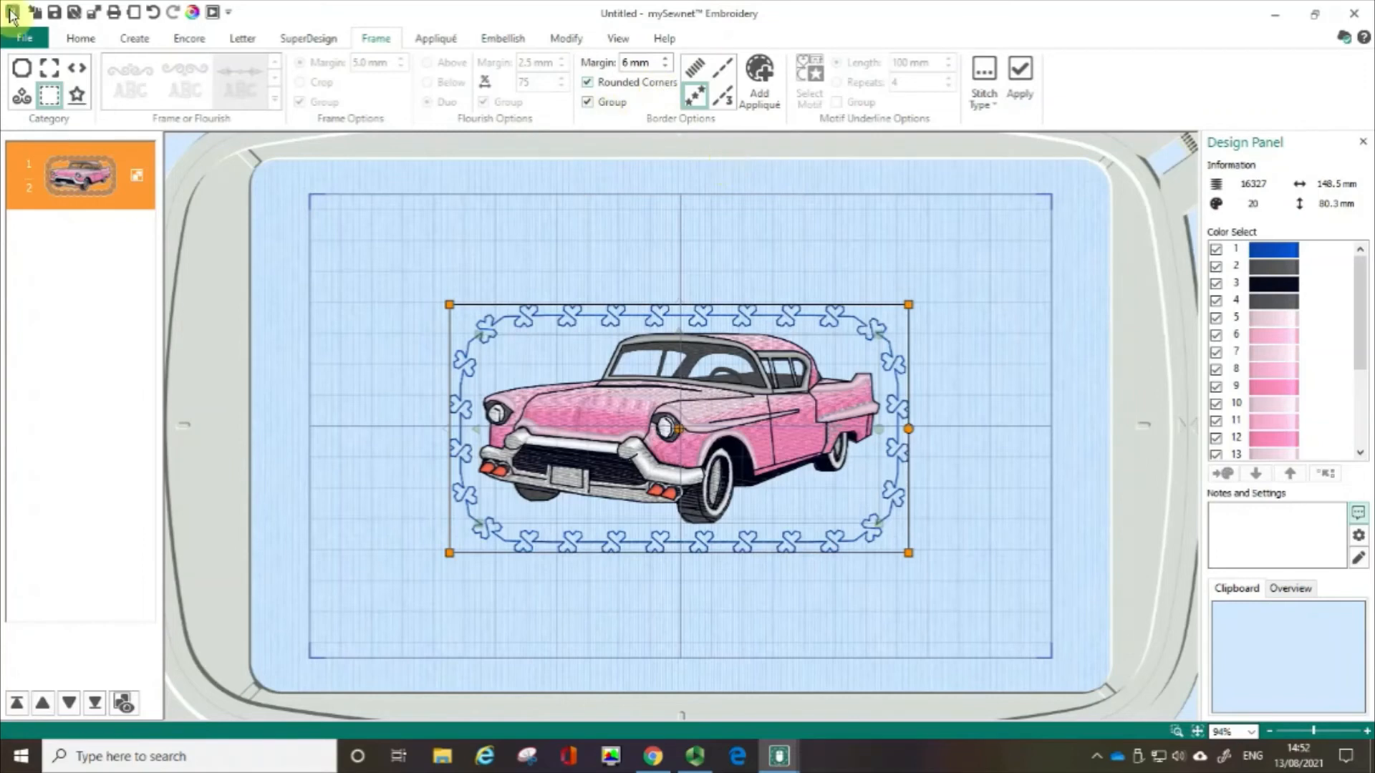
{"action": "left_click", "coordinate": [154, 15]}
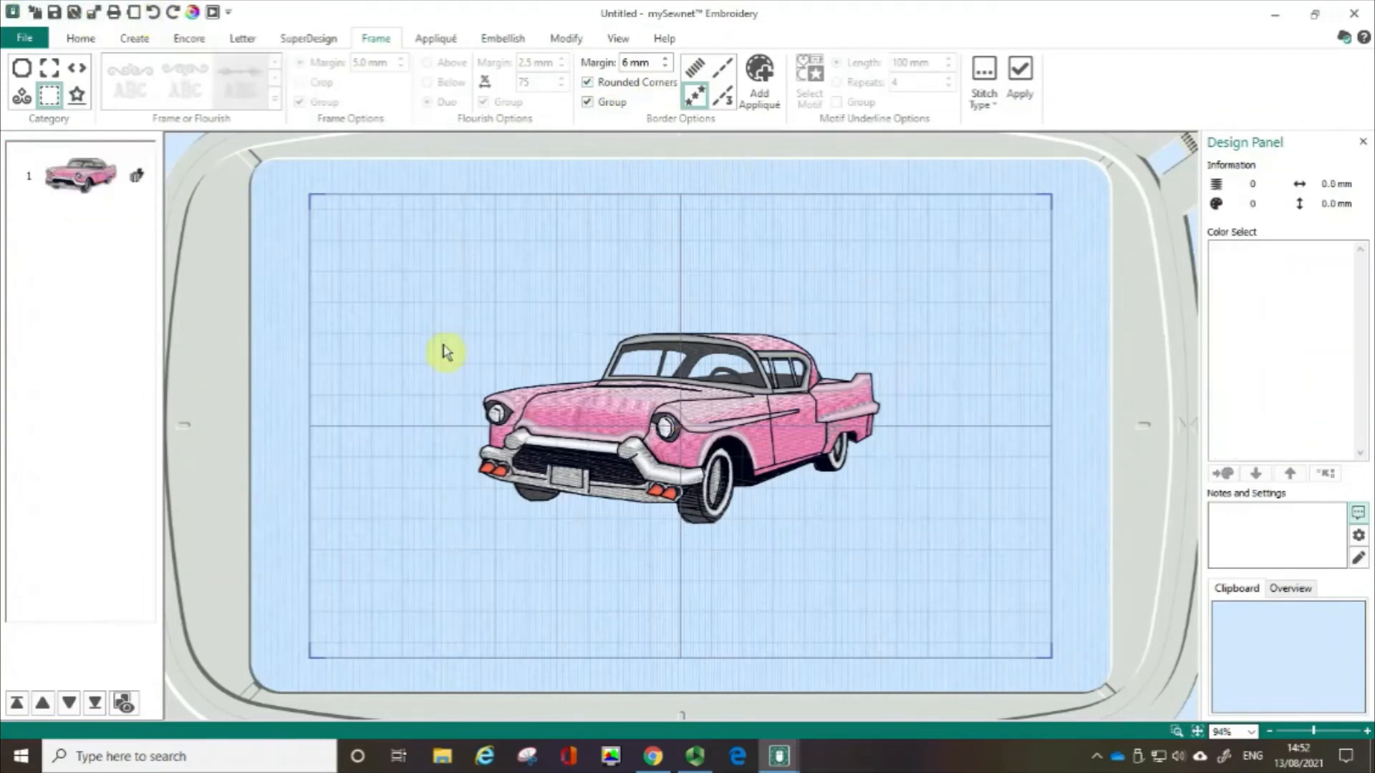
Step: Select the pink car and change the frame category to Motif Underline
{"action": "left_click", "coordinate": [672, 419]}
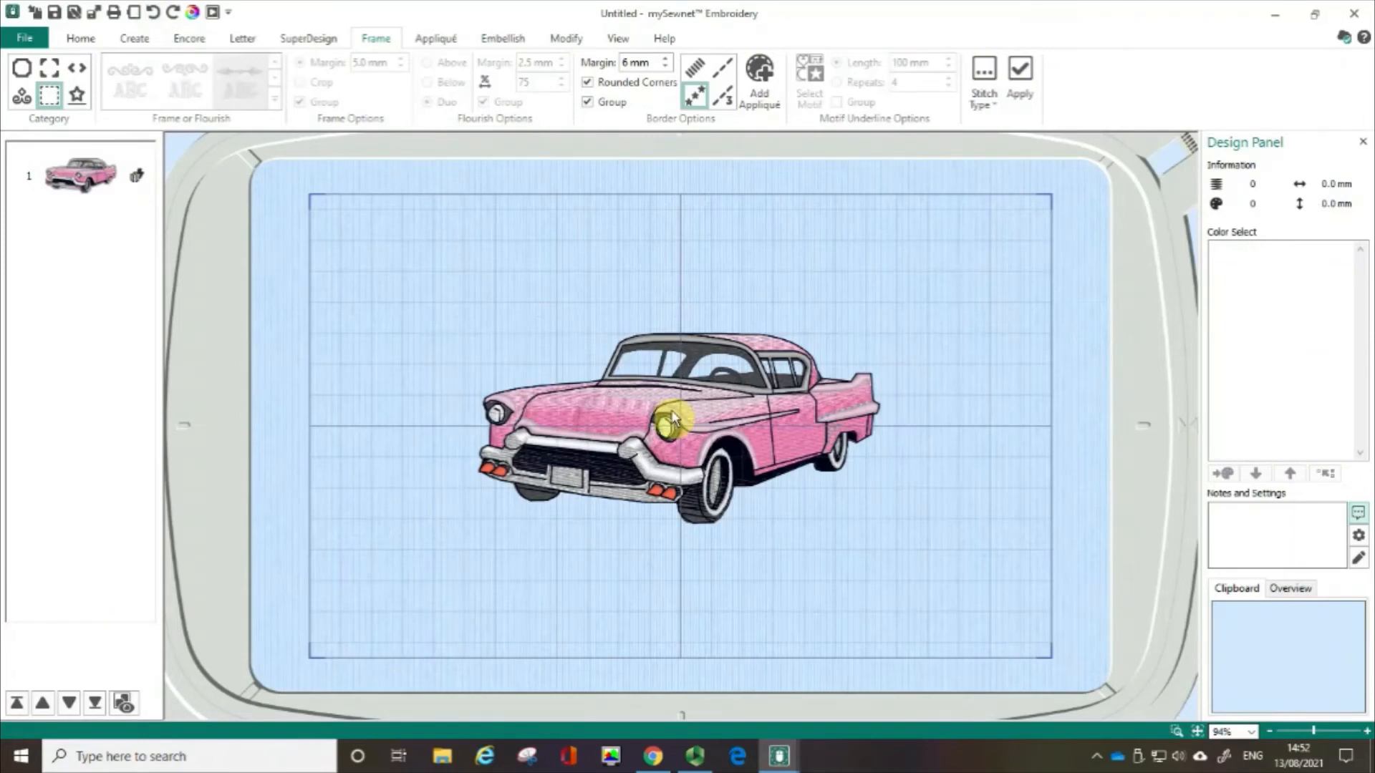
{"action": "left_click", "coordinate": [672, 419]}
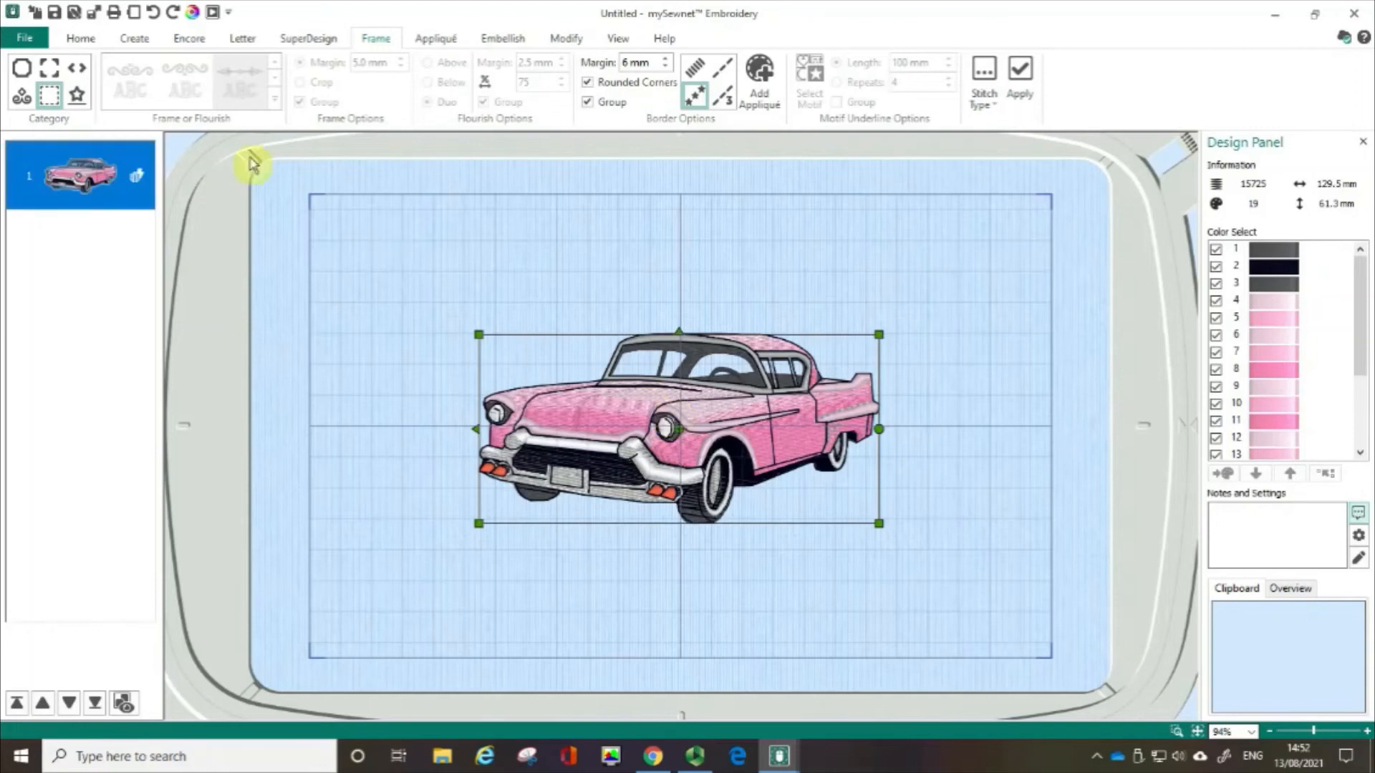
{"action": "left_click", "coordinate": [77, 97]}
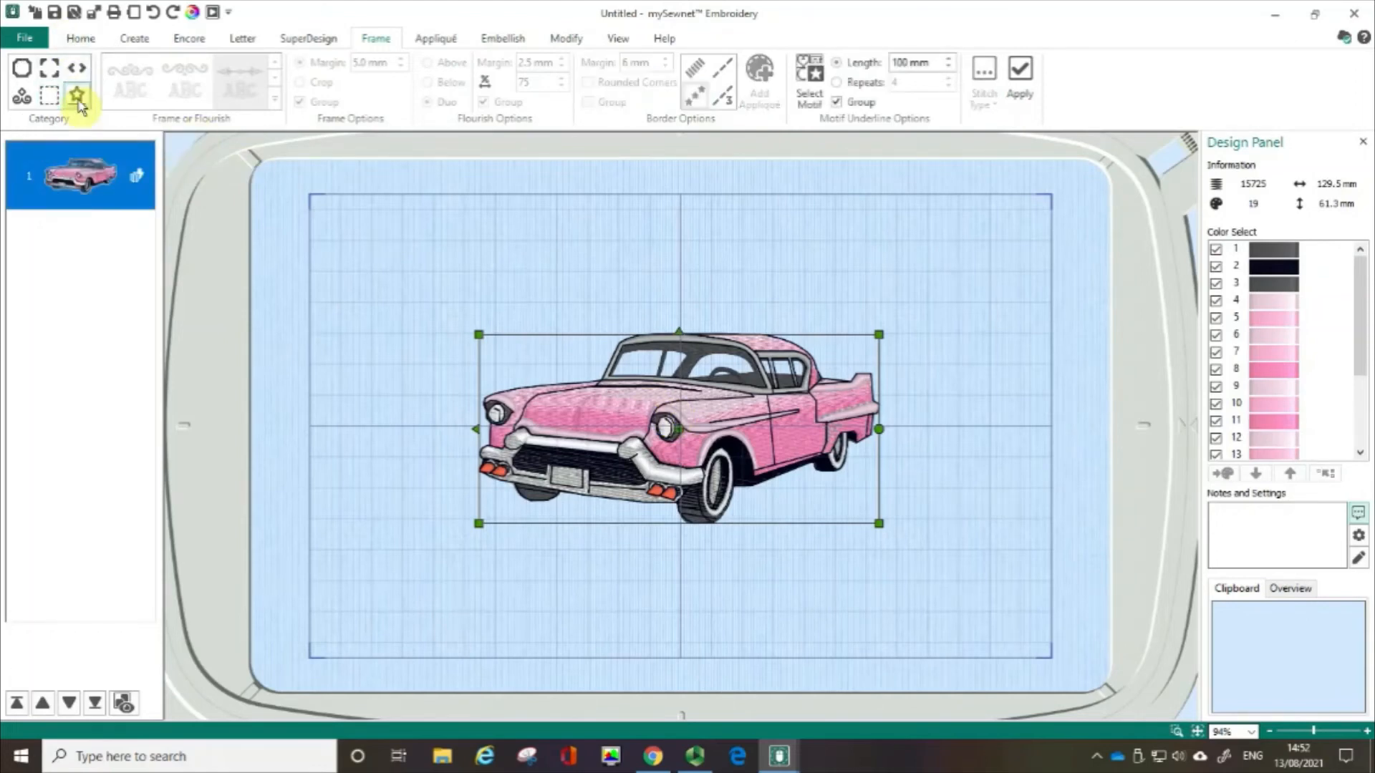
{"action": "left_click", "coordinate": [896, 111]}
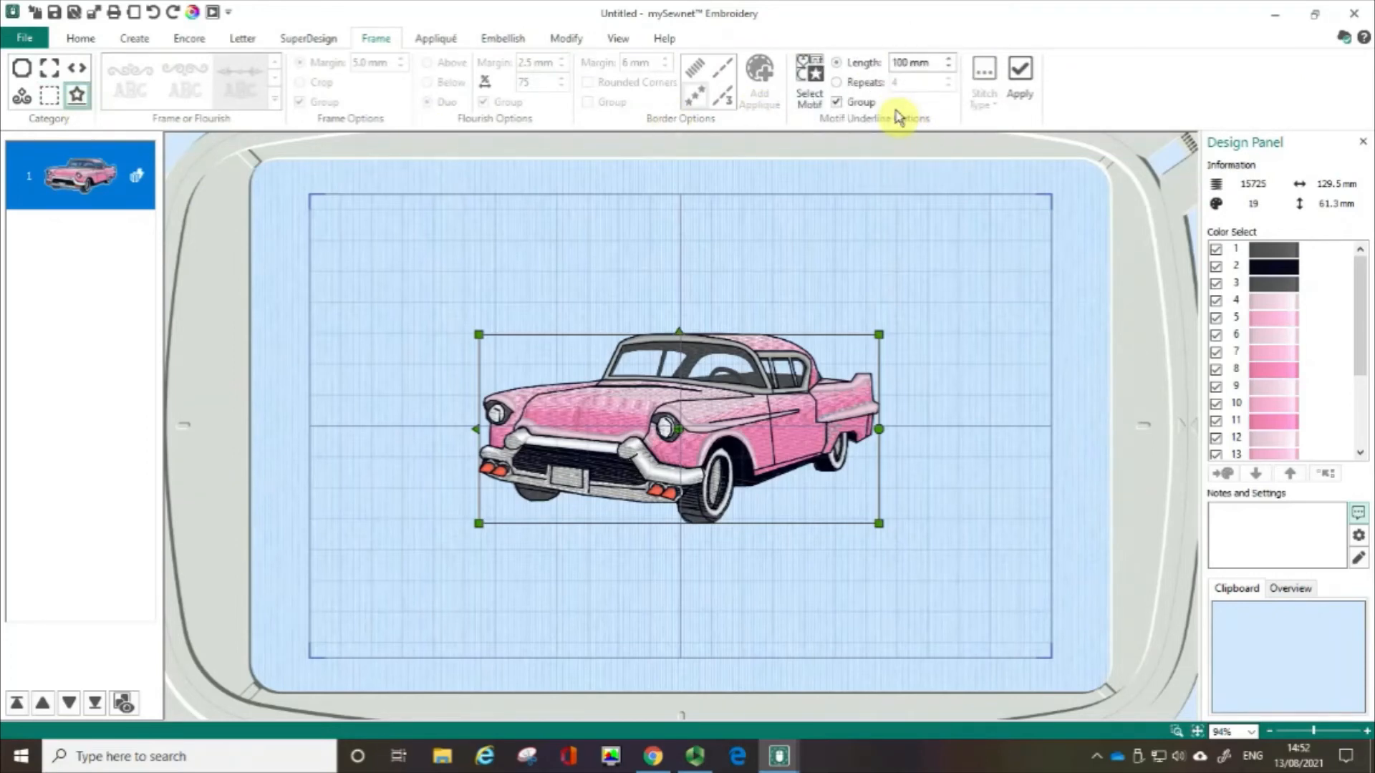
{"action": "left_click", "coordinate": [865, 68]}
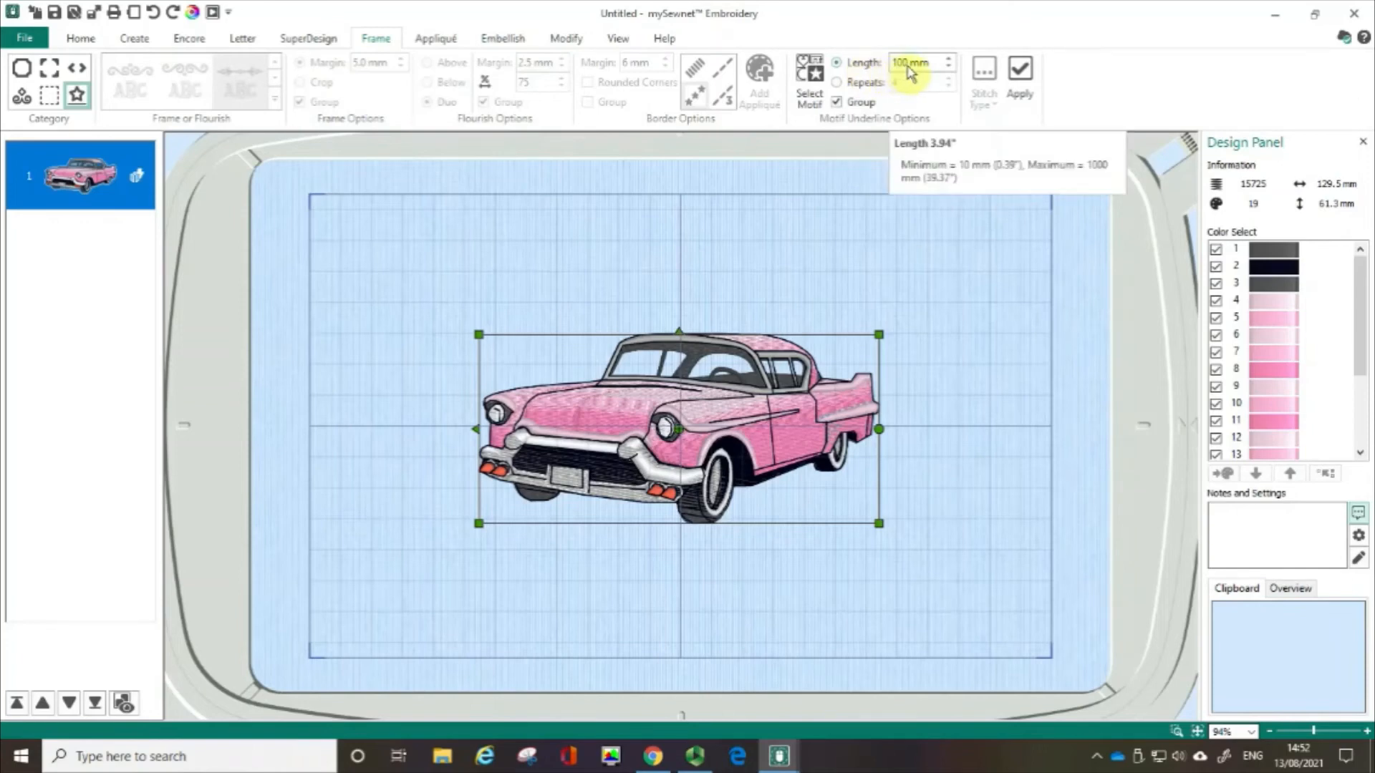
{"action": "left_click", "coordinate": [1341, 185]}
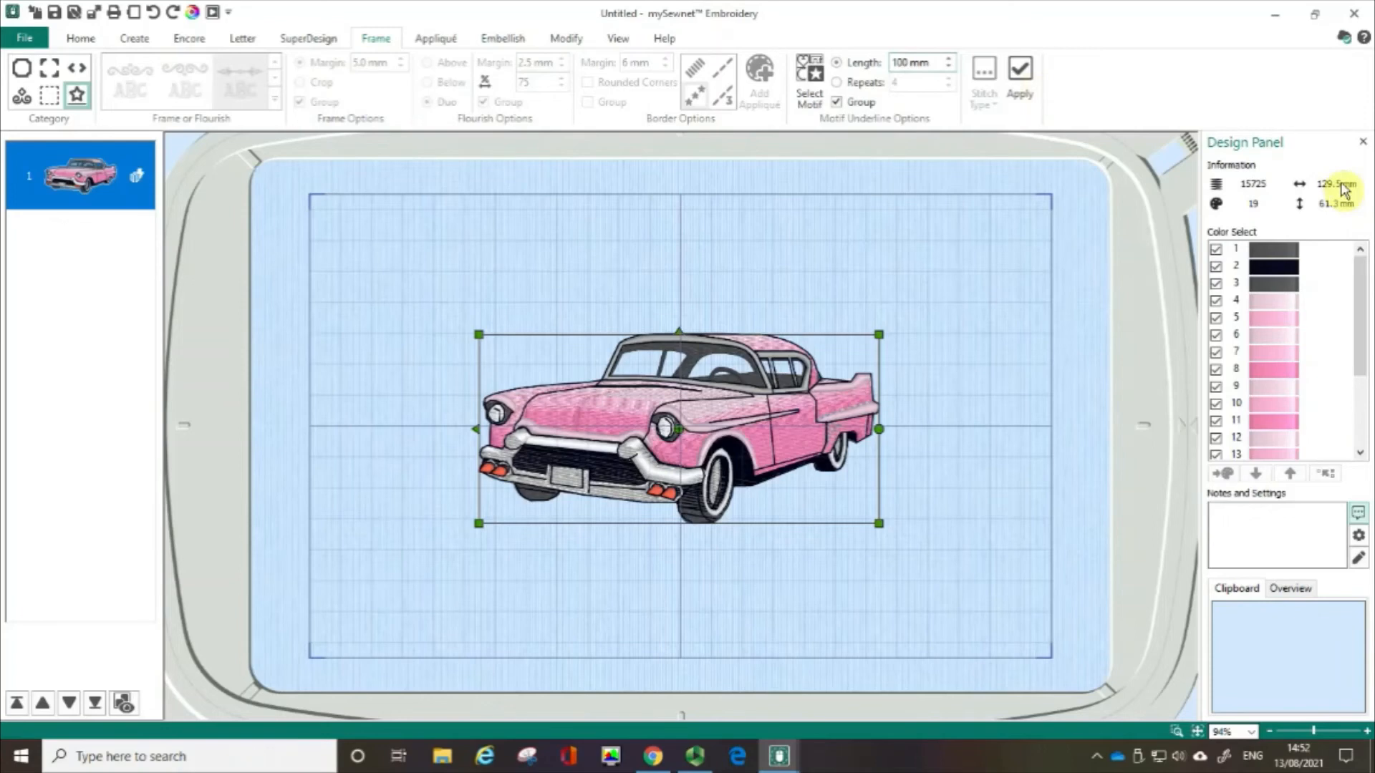
Step: Set the motif underline's length to 129.5 mm to match the car's width
{"action": "key", "text": "ctrl"}
{"action": "left_click", "coordinate": [911, 68]}
{"action": "left_click_drag", "start_coordinate": [911, 69], "coordinate": [887, 71]}
{"action": "type", "text": "12"}
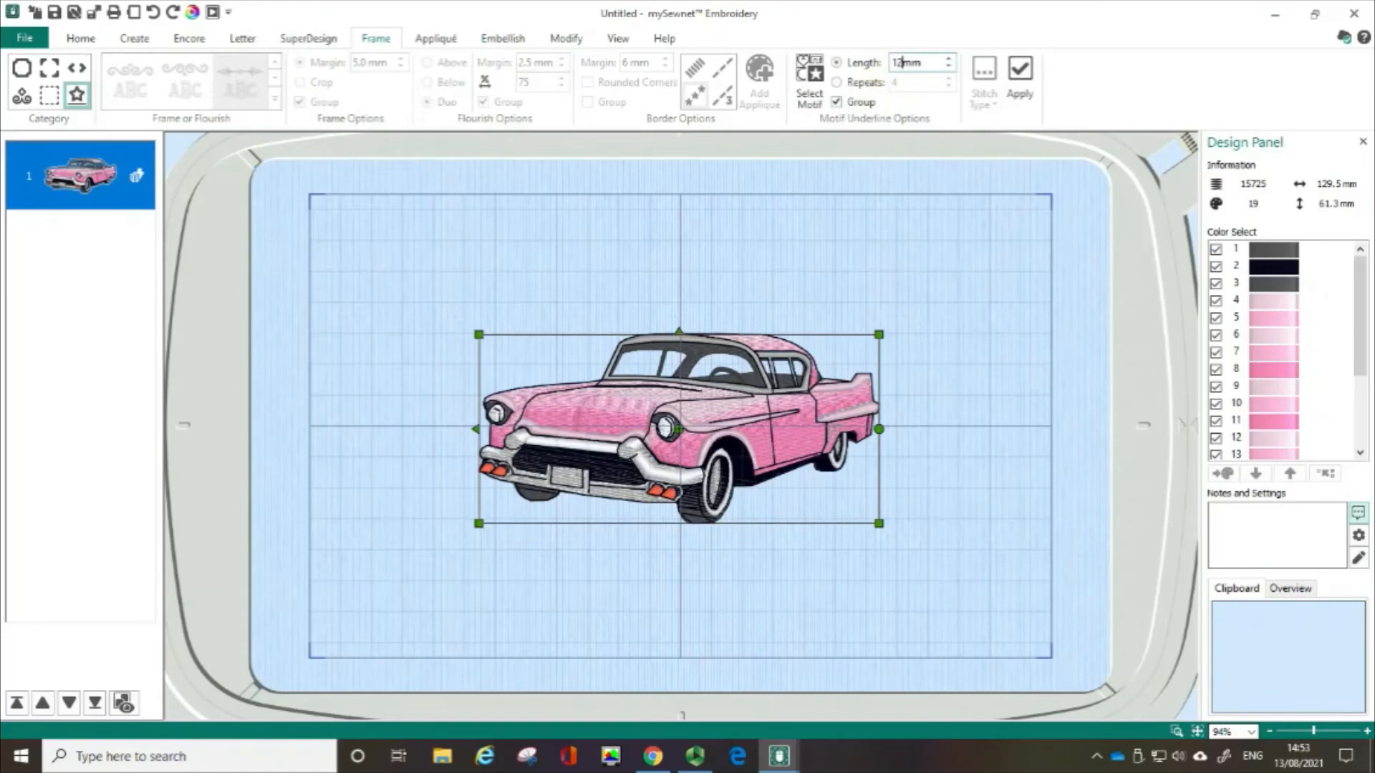
{"action": "type", "text": "9.5"}
Step: Set the underline motif to Husqvarna Viking D Quilt Stitches pattern 61 and apply the underline beneath the car
{"action": "left_click", "coordinate": [807, 78]}
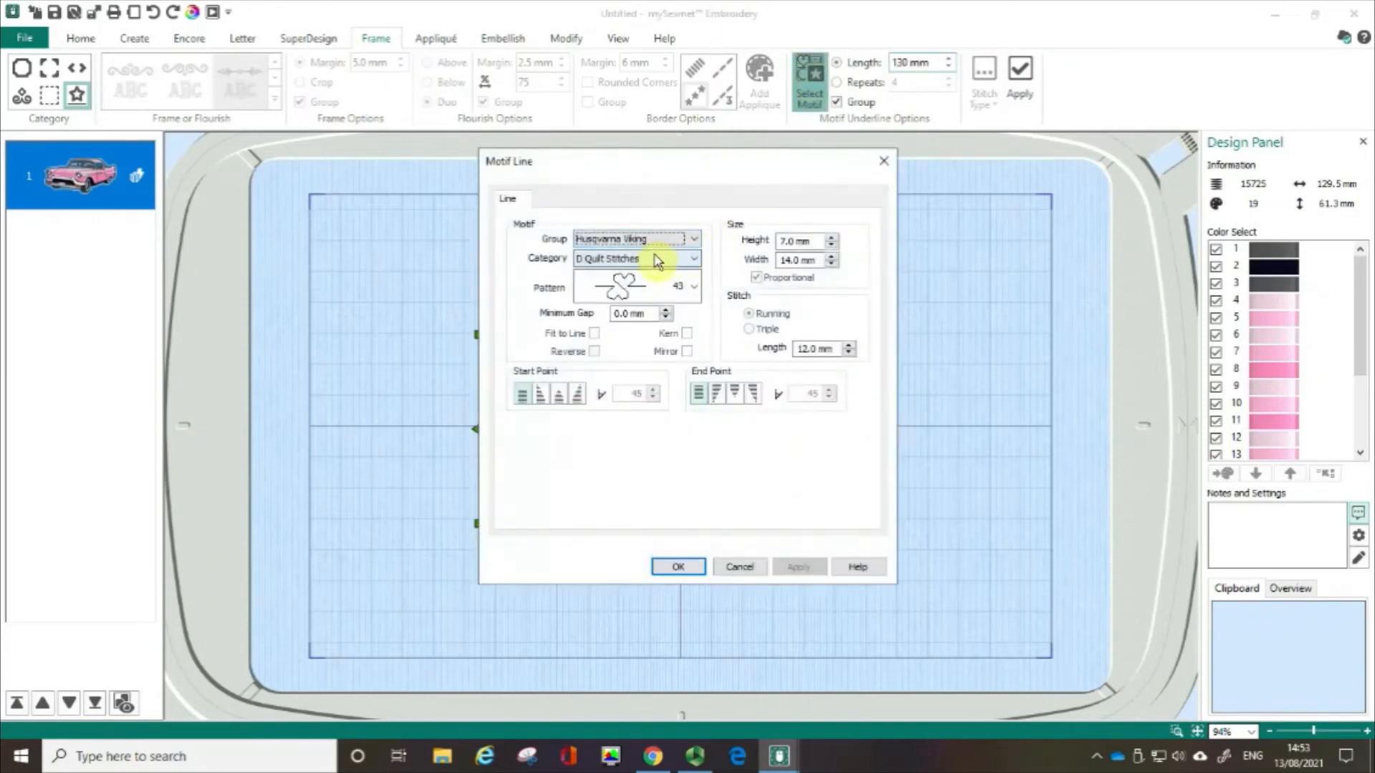
{"action": "left_click", "coordinate": [696, 288]}
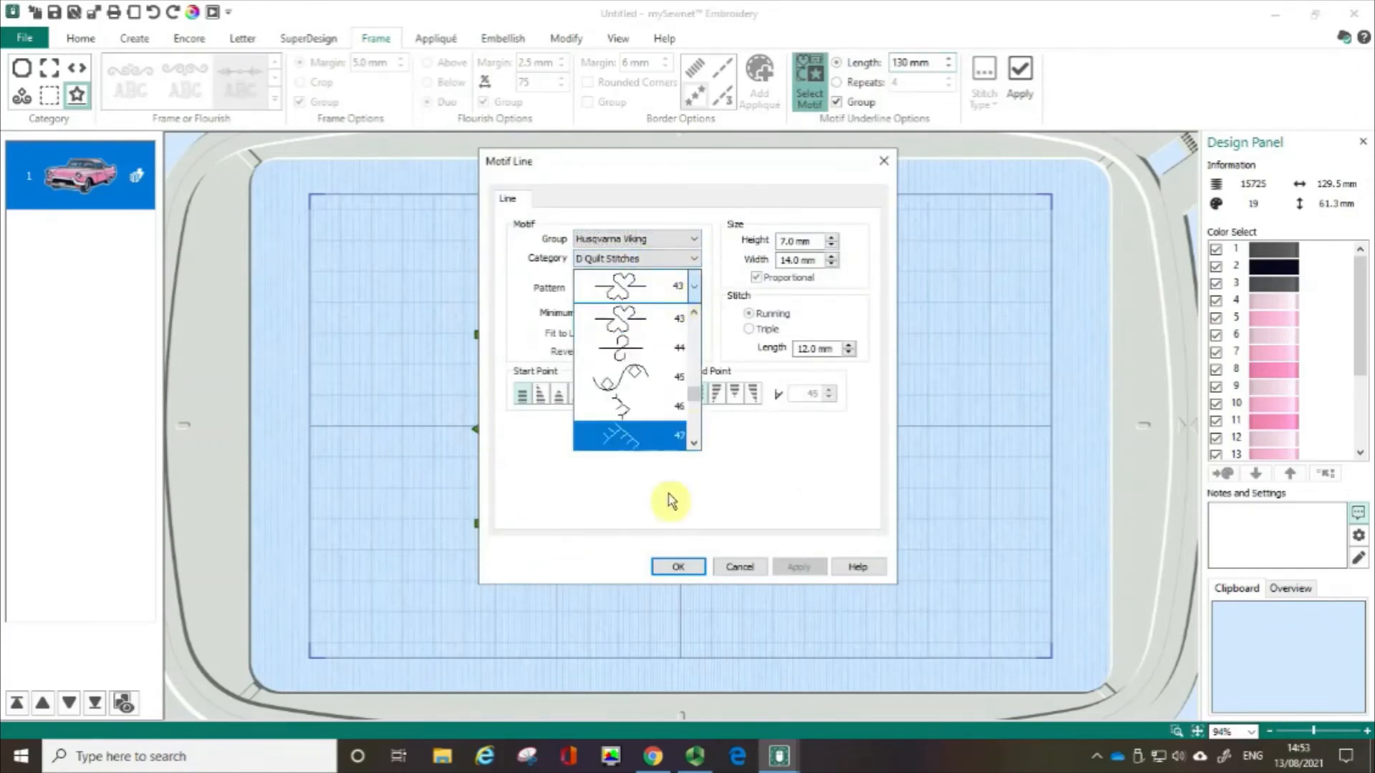
{"action": "left_click", "coordinate": [694, 442]}
{"action": "left_click", "coordinate": [694, 443]}
{"action": "left_click", "coordinate": [694, 444]}
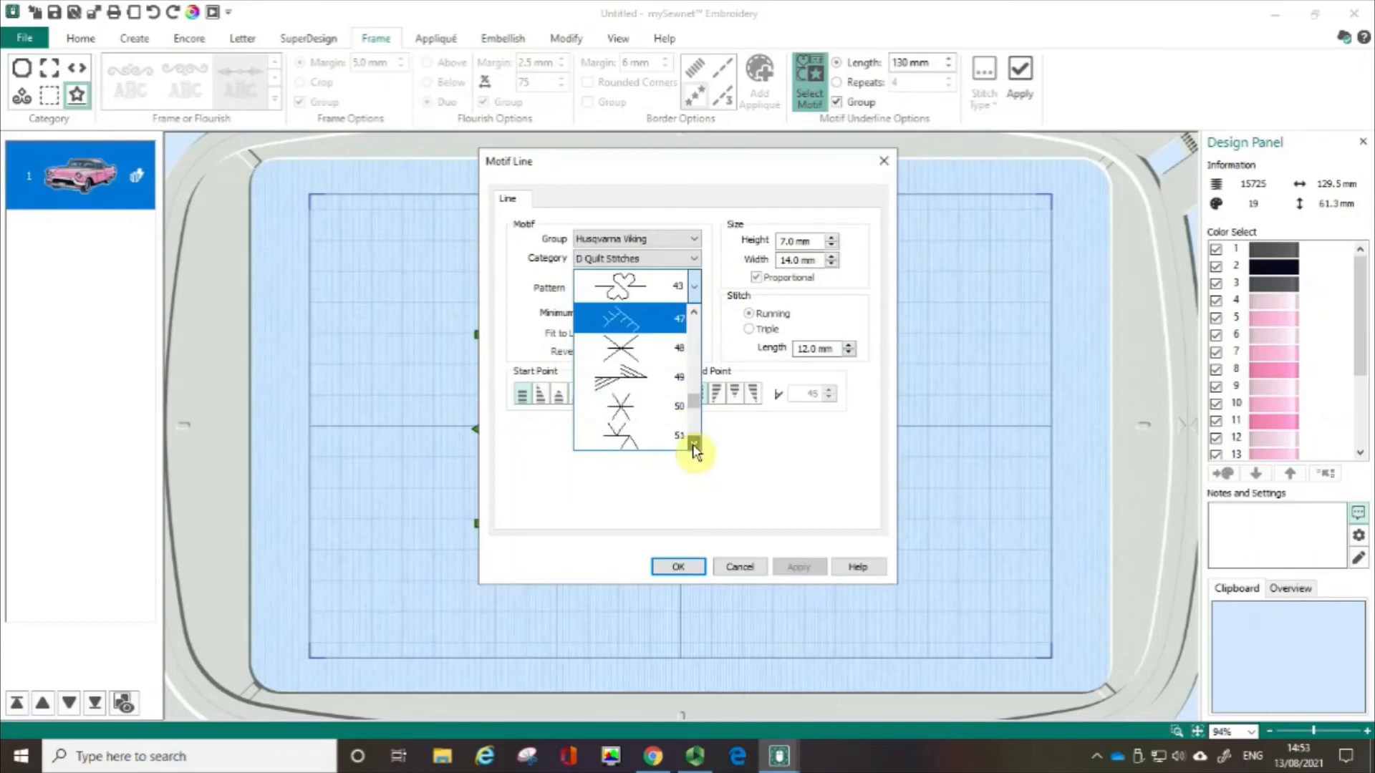
{"action": "left_click", "coordinate": [694, 444]}
{"action": "left_click", "coordinate": [694, 444]}
{"action": "left_click", "coordinate": [694, 444]}
{"action": "left_click", "coordinate": [694, 444]}
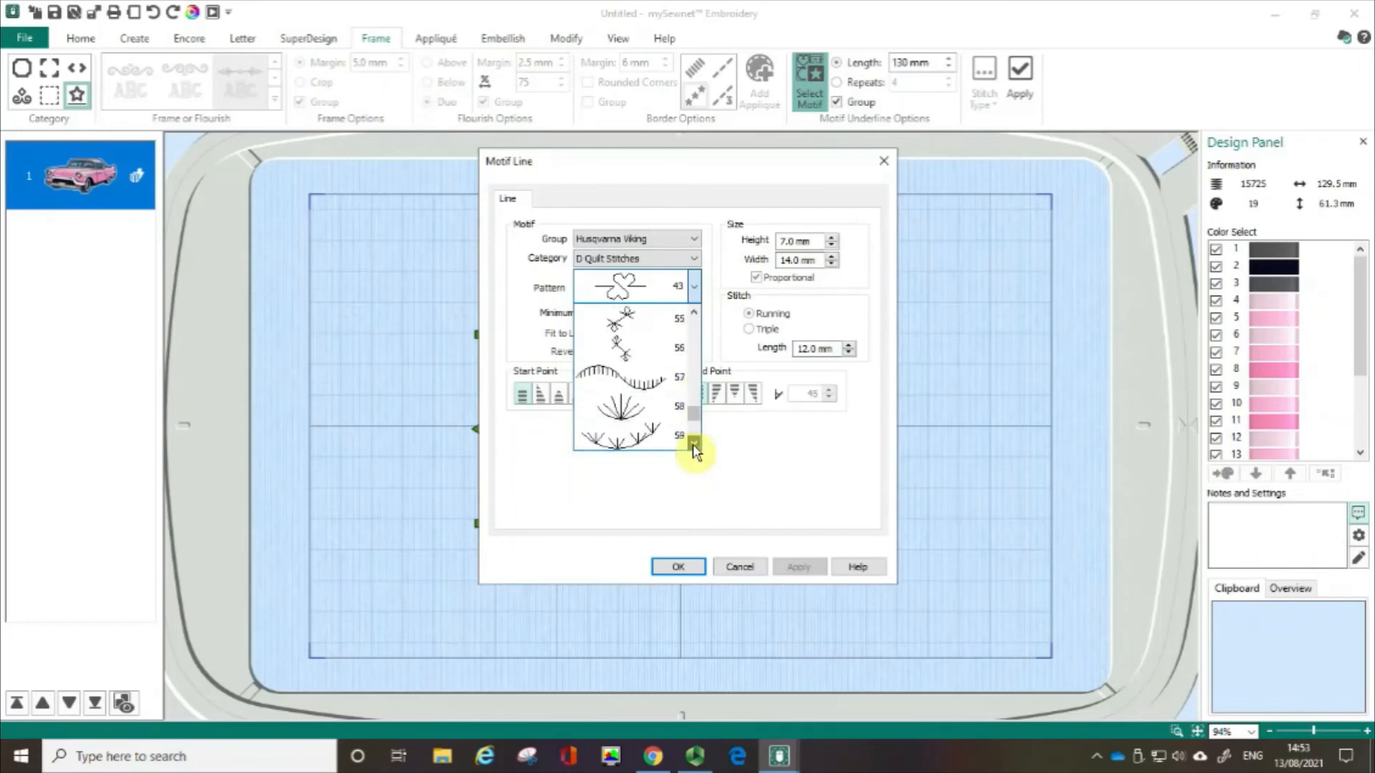
{"action": "left_click", "coordinate": [694, 444]}
{"action": "left_click", "coordinate": [694, 444]}
{"action": "left_click", "coordinate": [694, 444]}
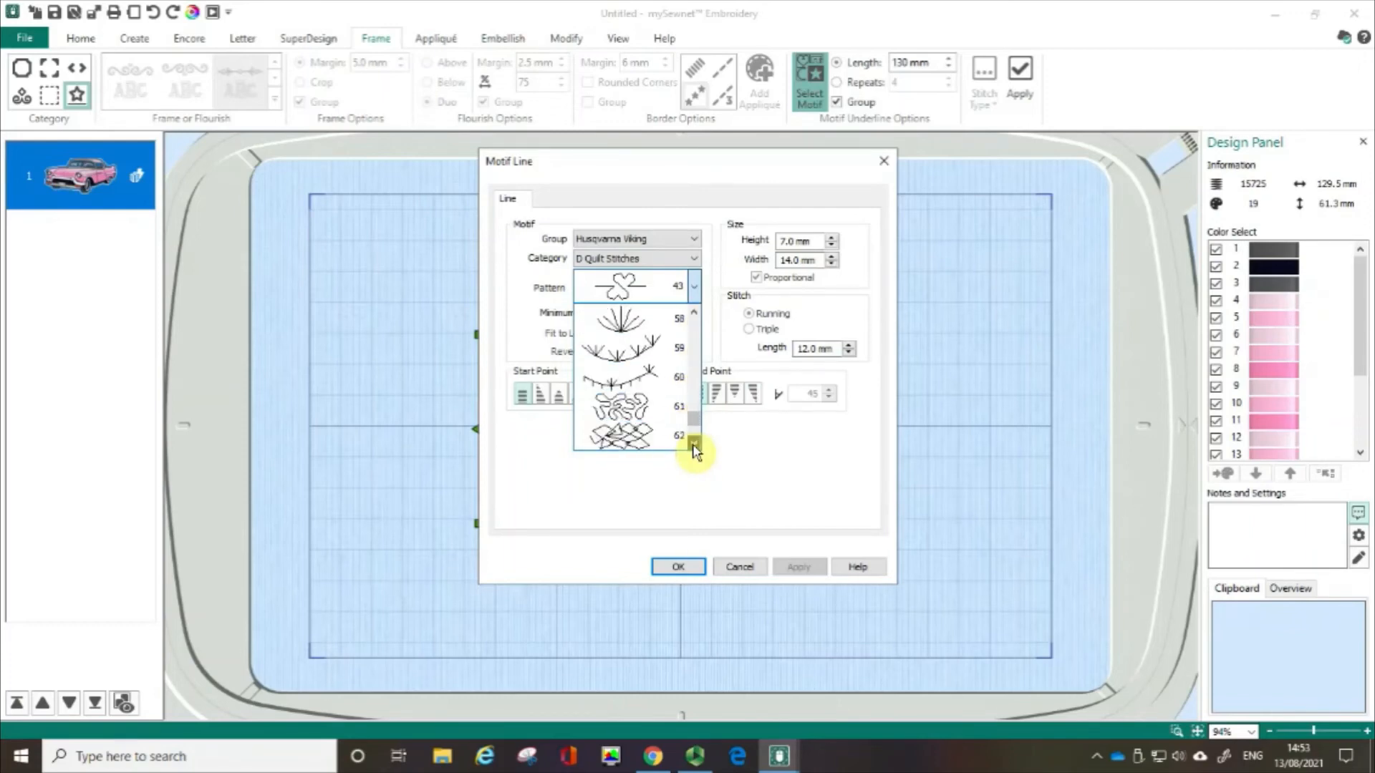
{"action": "left_click", "coordinate": [642, 410]}
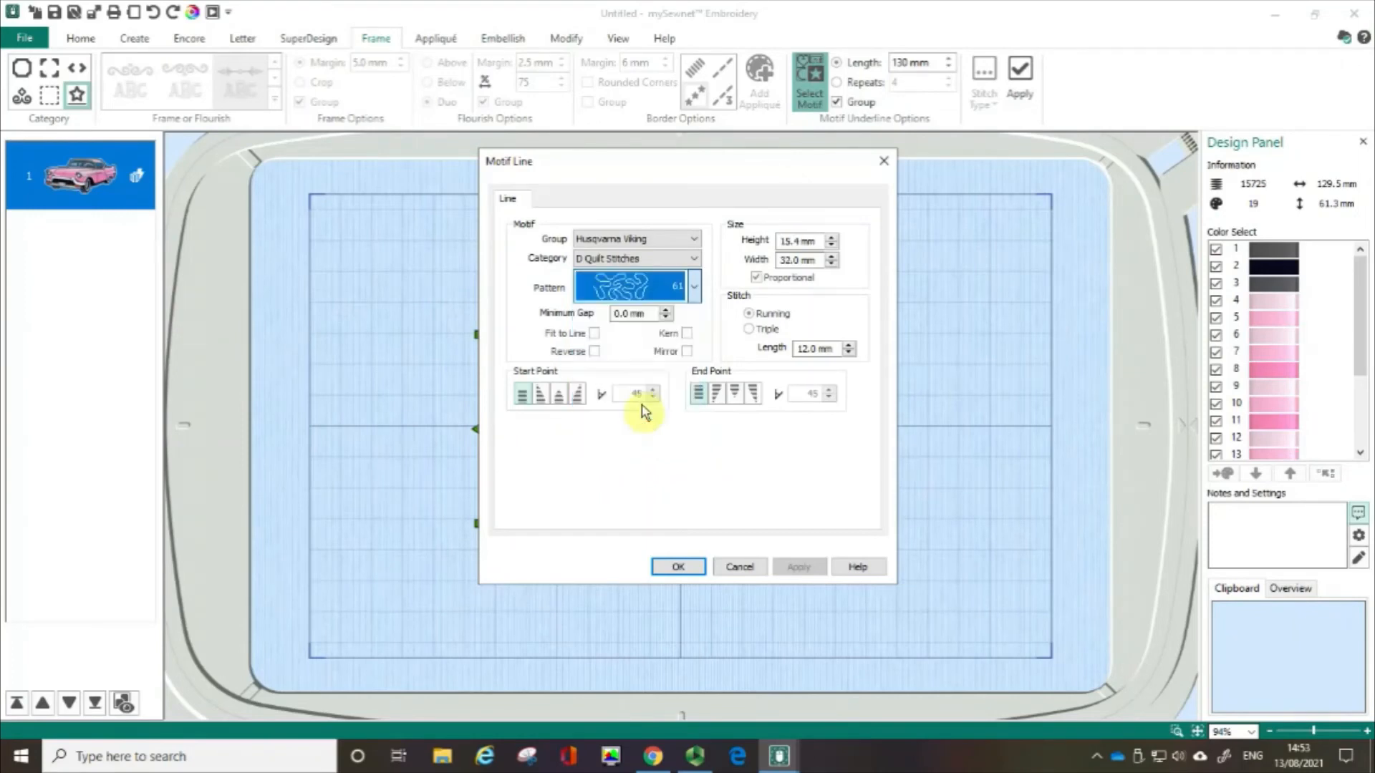
{"action": "left_click", "coordinate": [679, 567]}
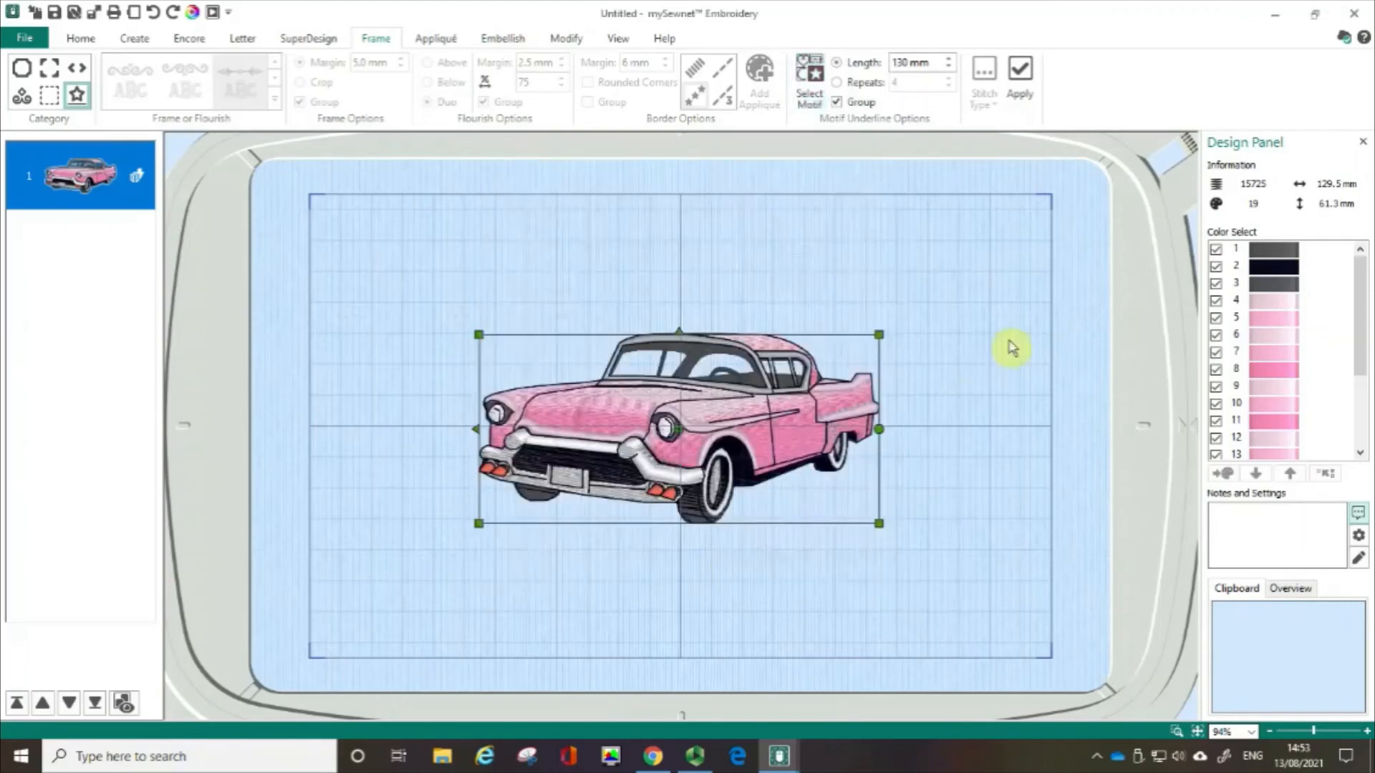
{"action": "left_click", "coordinate": [1026, 74]}
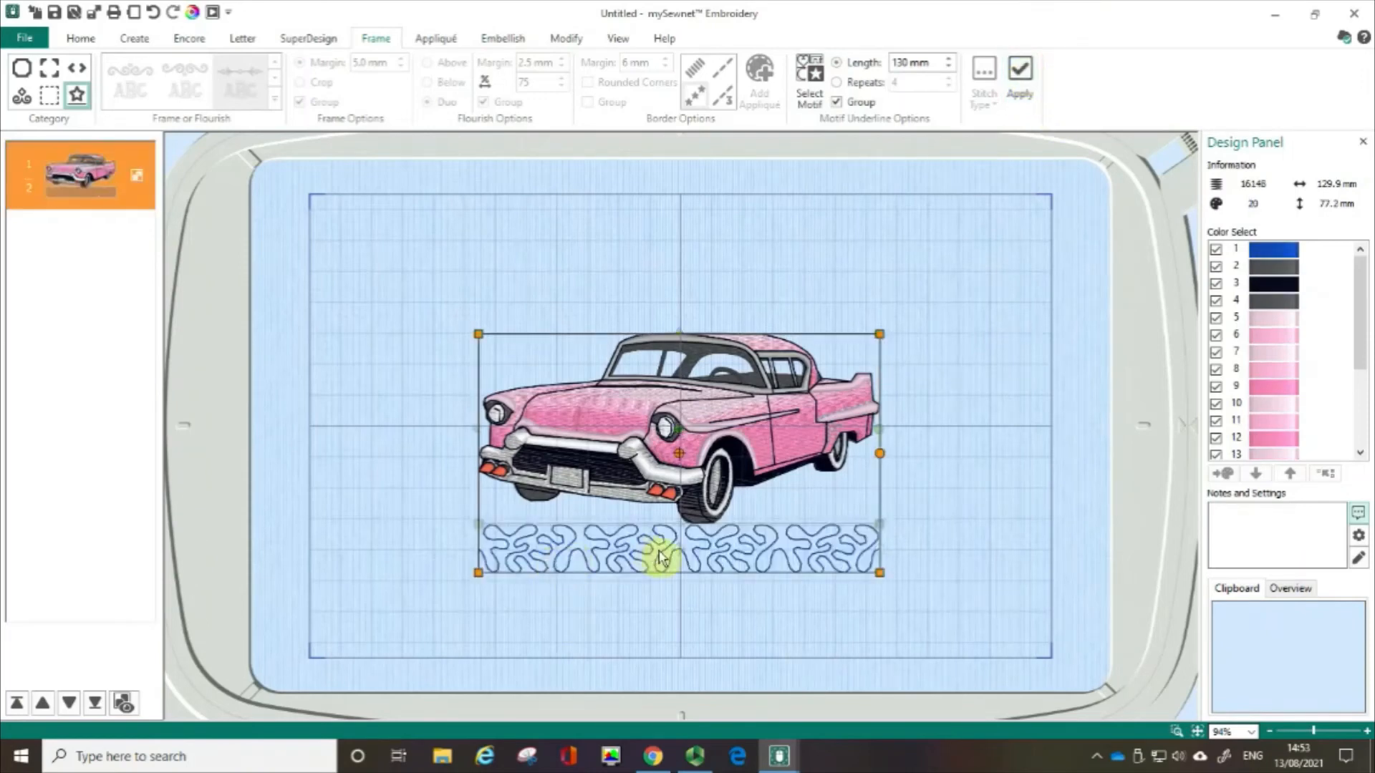
{"action": "key", "text": "ctrl"}
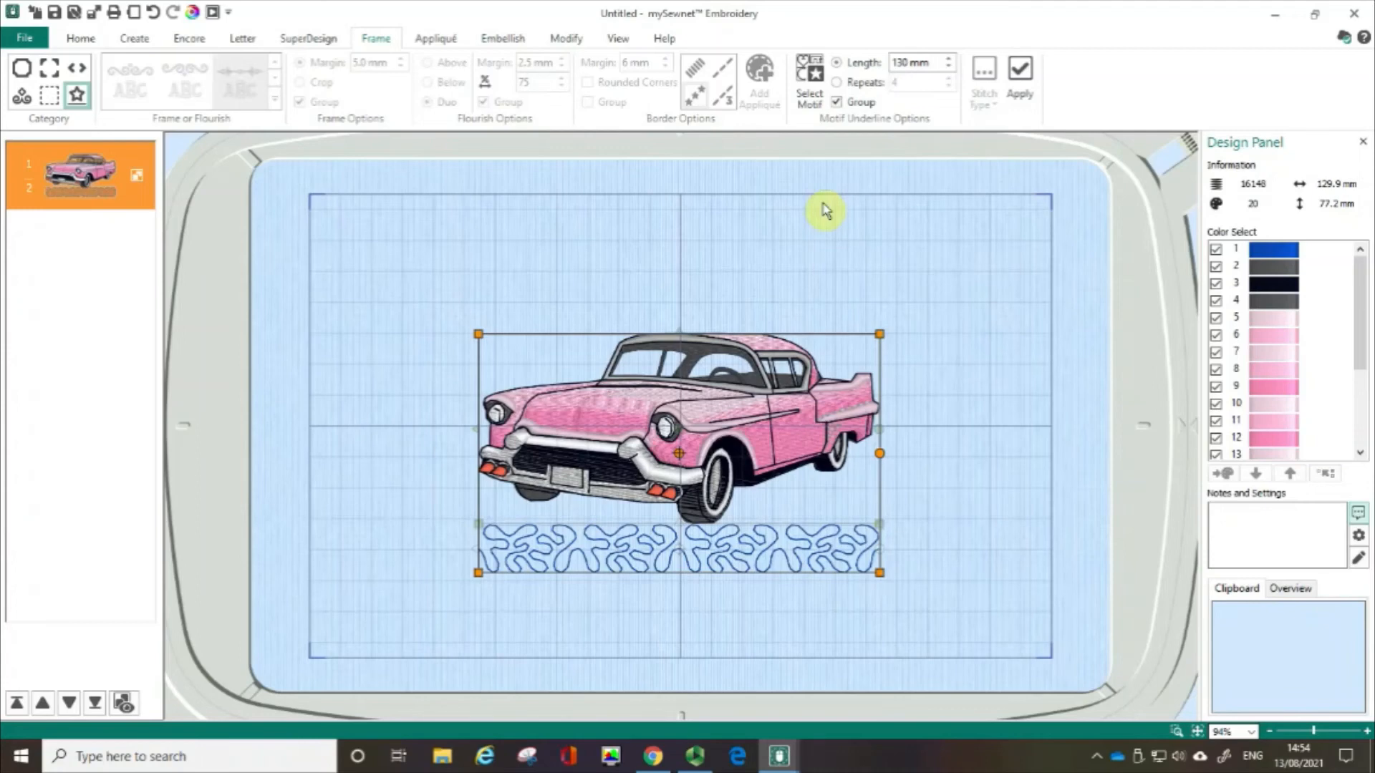
Step: Change the underline motif to pattern 57 from the D Quilt Stitches category
{"action": "left_click", "coordinate": [812, 76]}
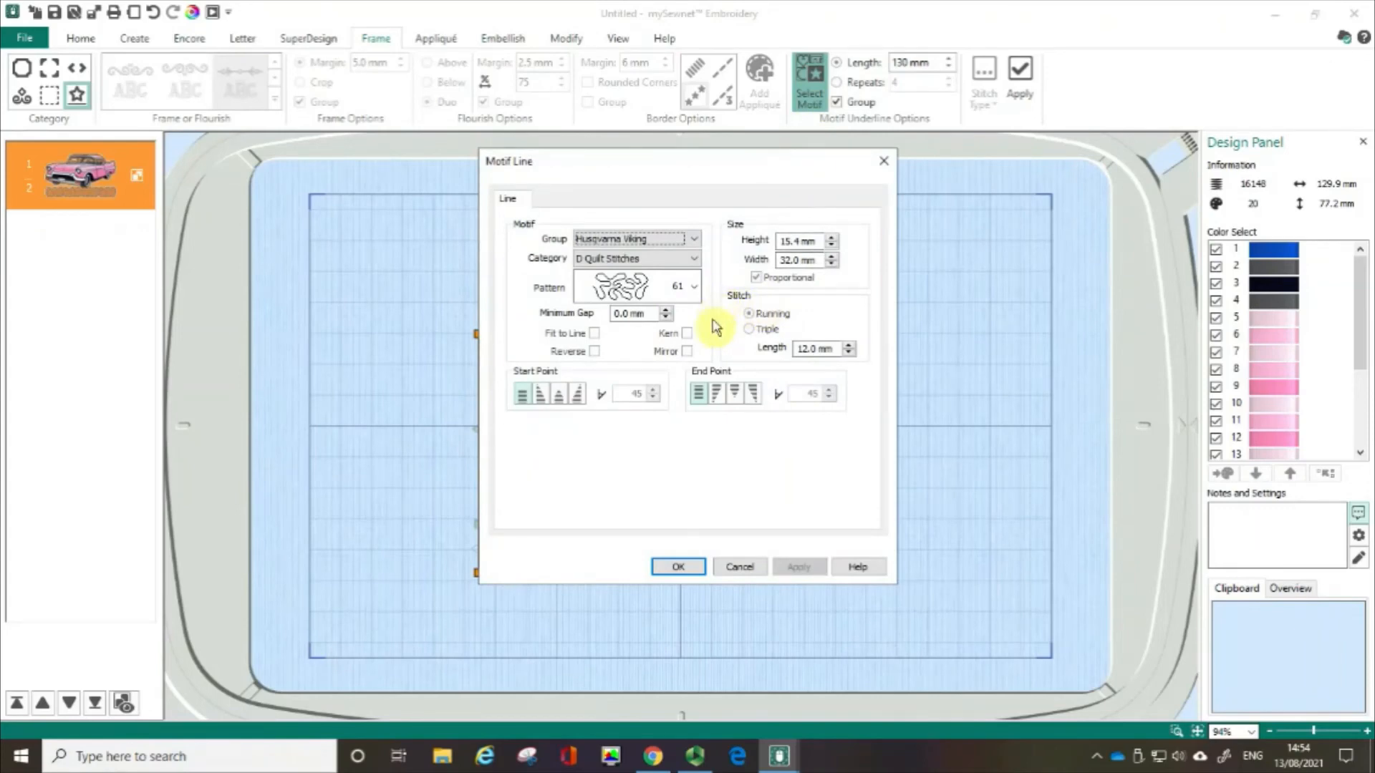
{"action": "left_click", "coordinate": [693, 290]}
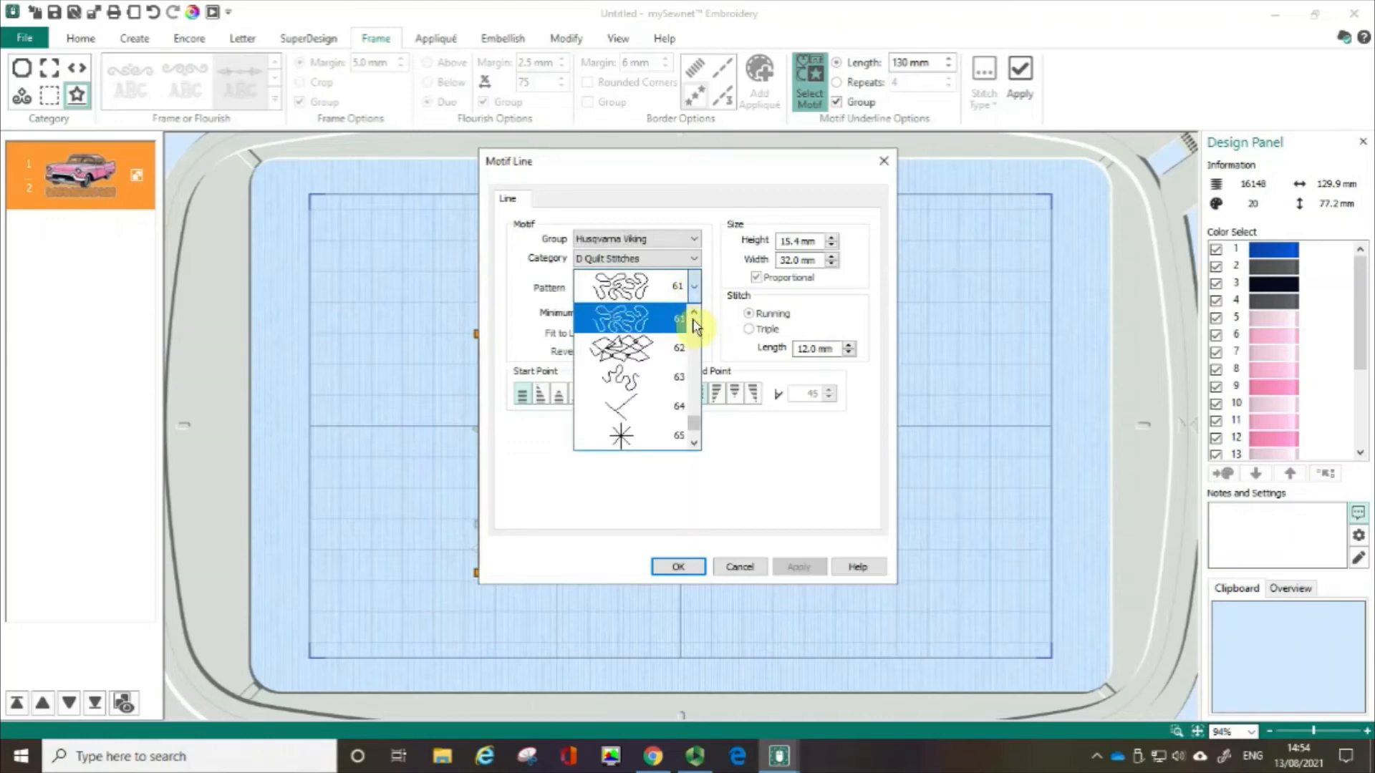
{"action": "left_click", "coordinate": [694, 315]}
{"action": "left_click", "coordinate": [694, 315]}
{"action": "left_click", "coordinate": [694, 316]}
{"action": "left_click", "coordinate": [695, 316]}
{"action": "left_click", "coordinate": [694, 316]}
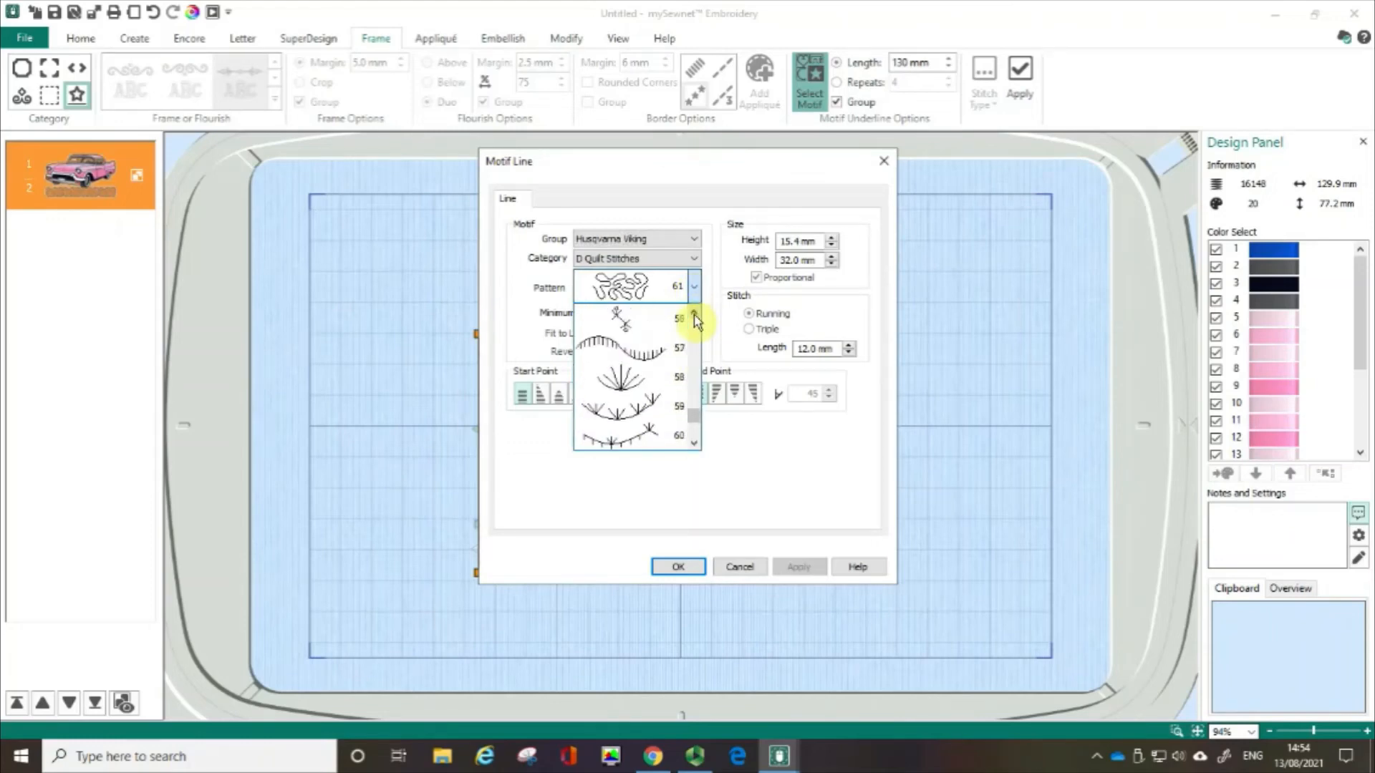
{"action": "left_click", "coordinate": [627, 351]}
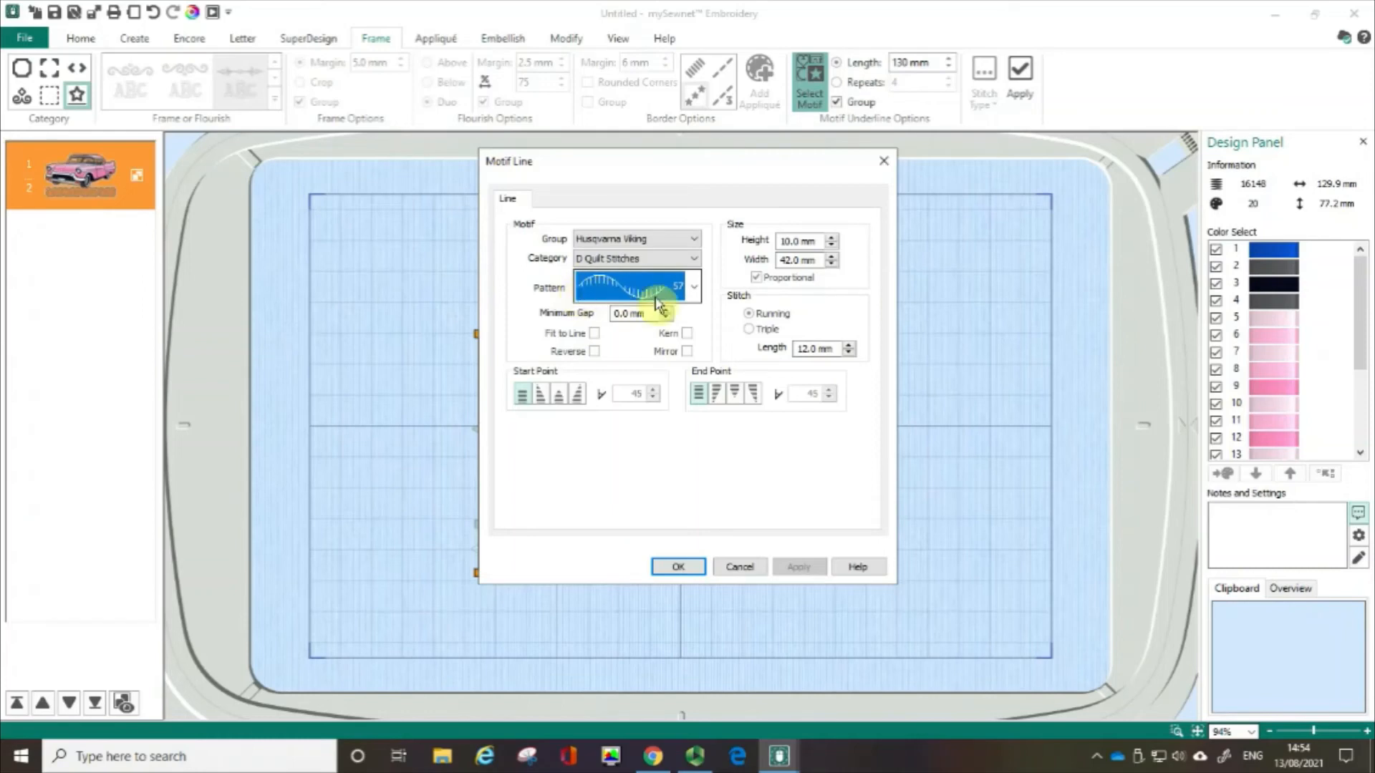
{"action": "left_click", "coordinate": [679, 567]}
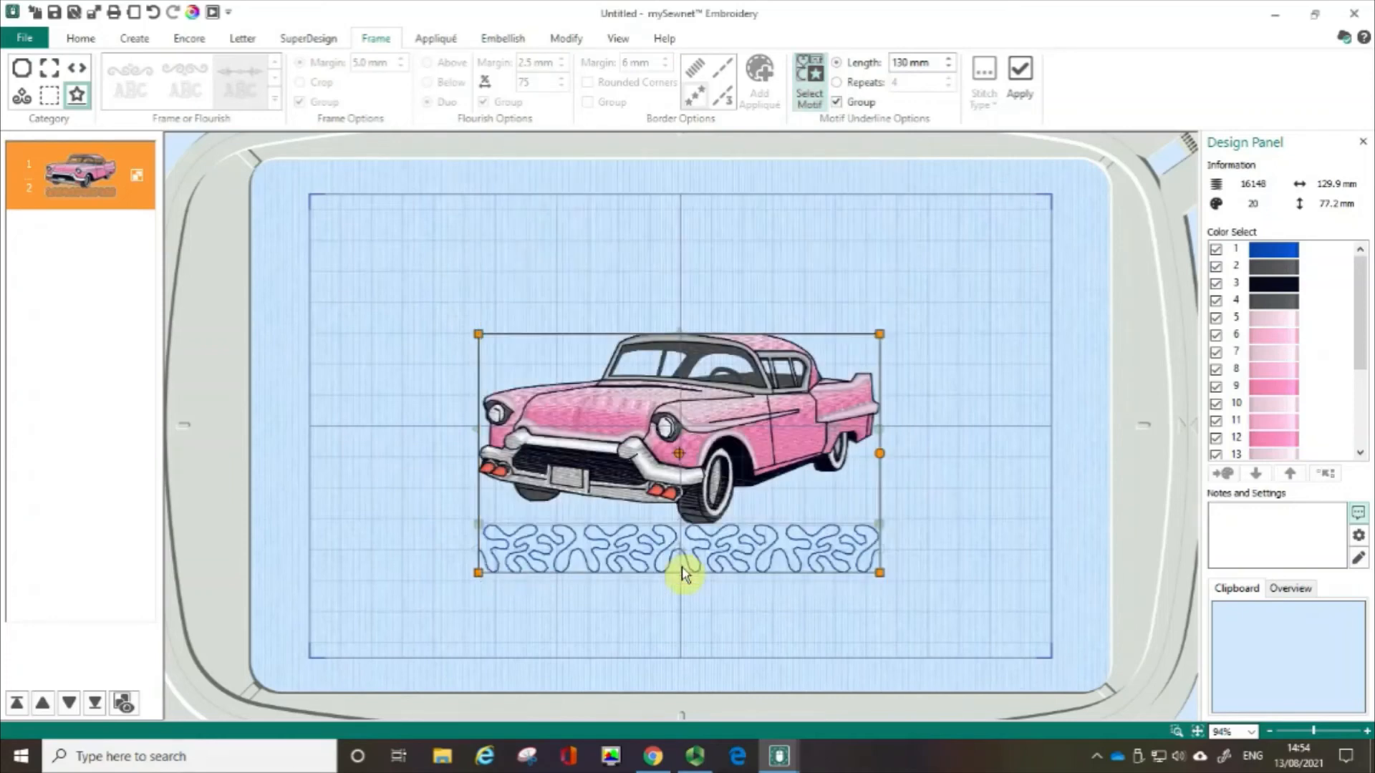
Step: Define the motif underline by 4 repeats instead of by length, and apply it
{"action": "left_click", "coordinate": [836, 81]}
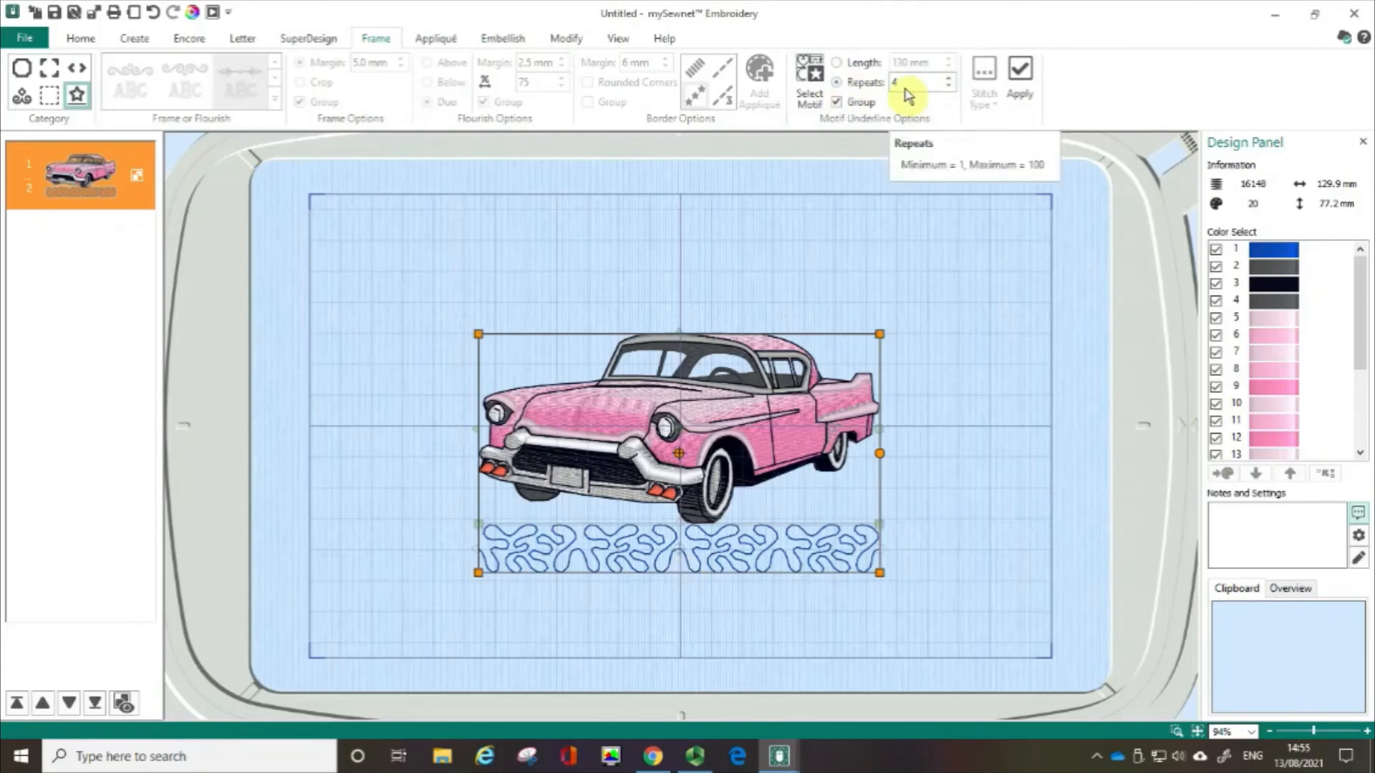
{"action": "left_click", "coordinate": [948, 78]}
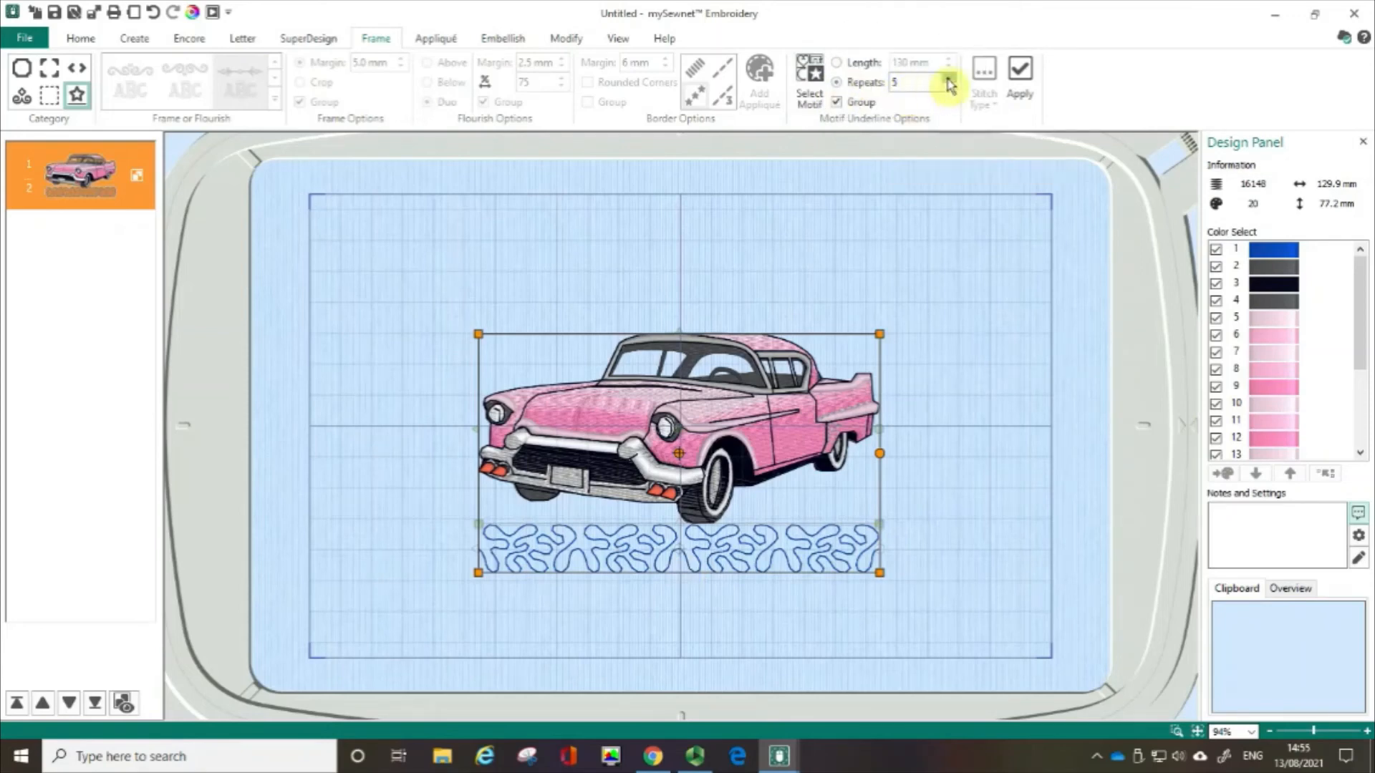
{"action": "left_click", "coordinate": [948, 77]}
{"action": "left_click", "coordinate": [948, 79]}
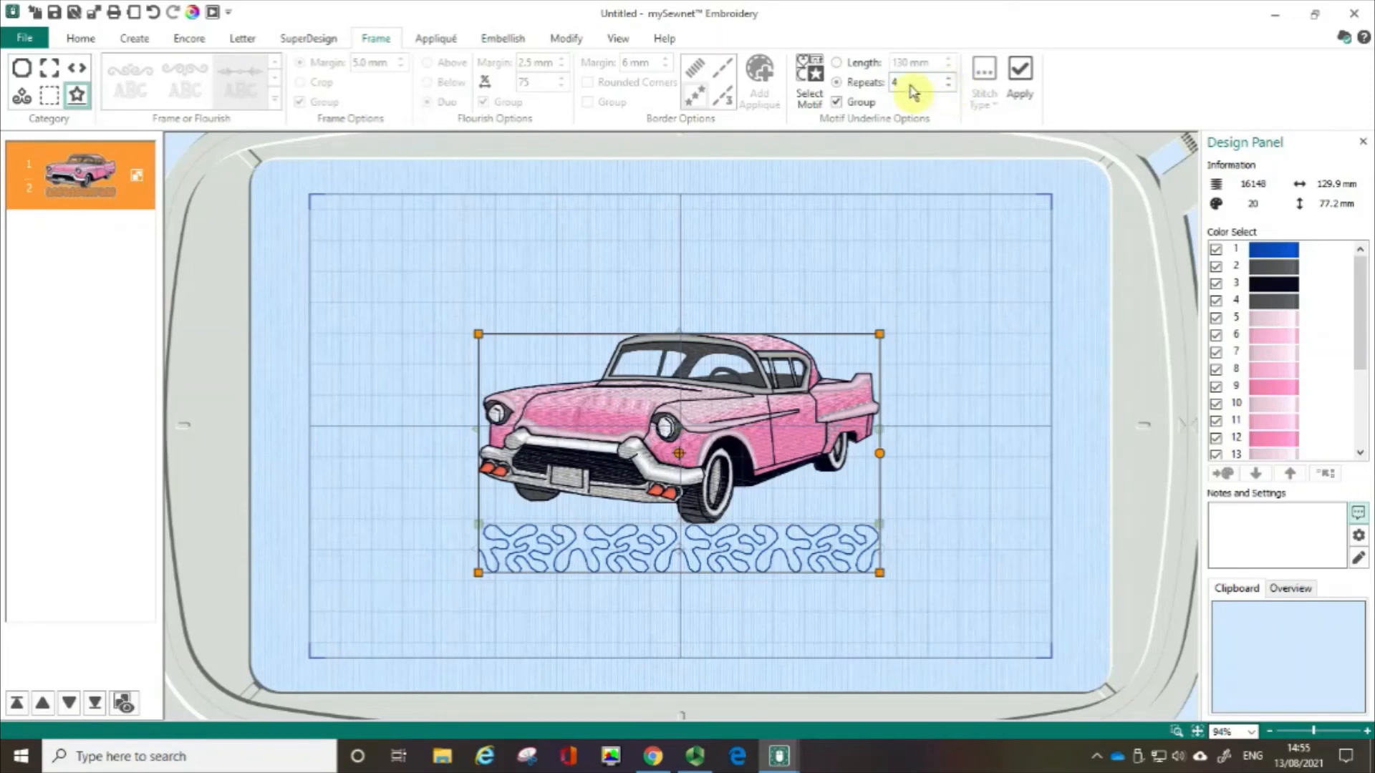
{"action": "left_click", "coordinate": [1019, 71]}
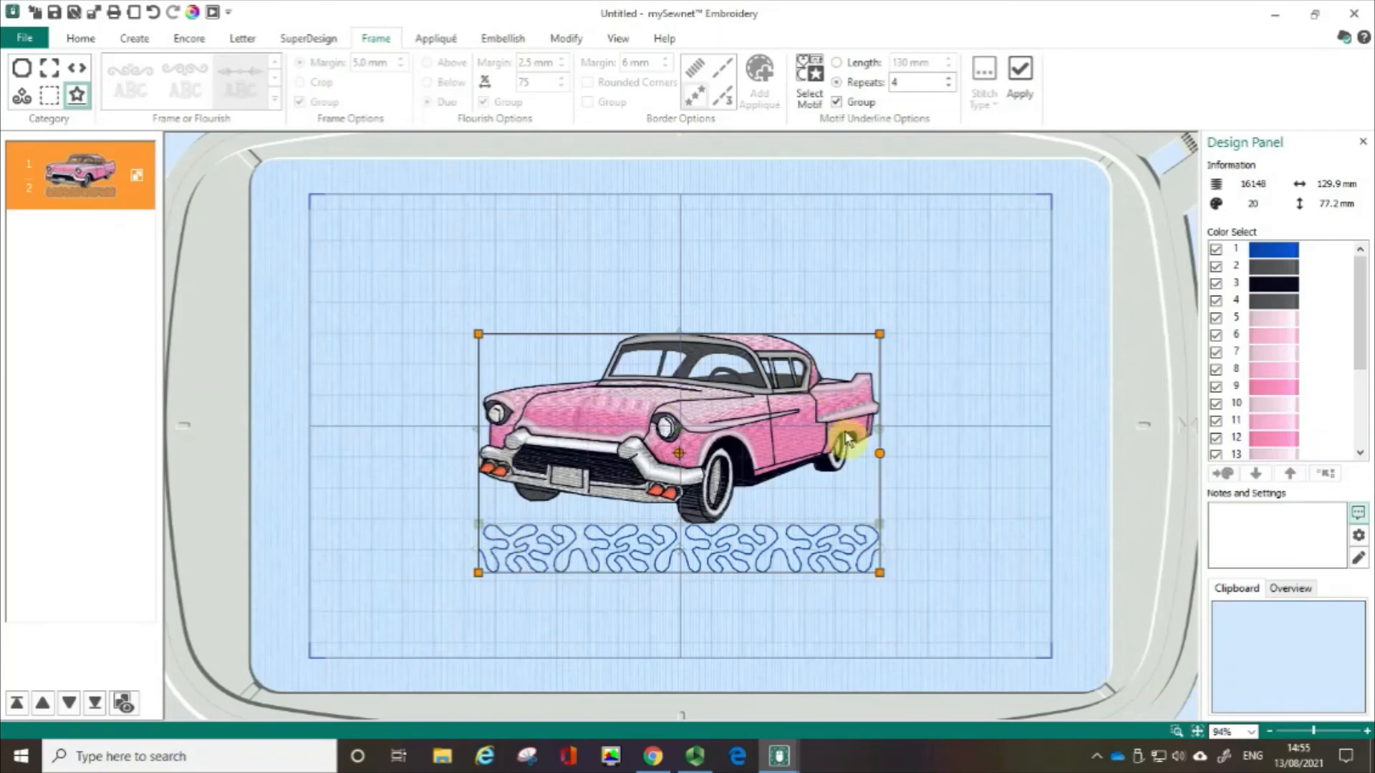
{"action": "left_click", "coordinate": [1020, 78]}
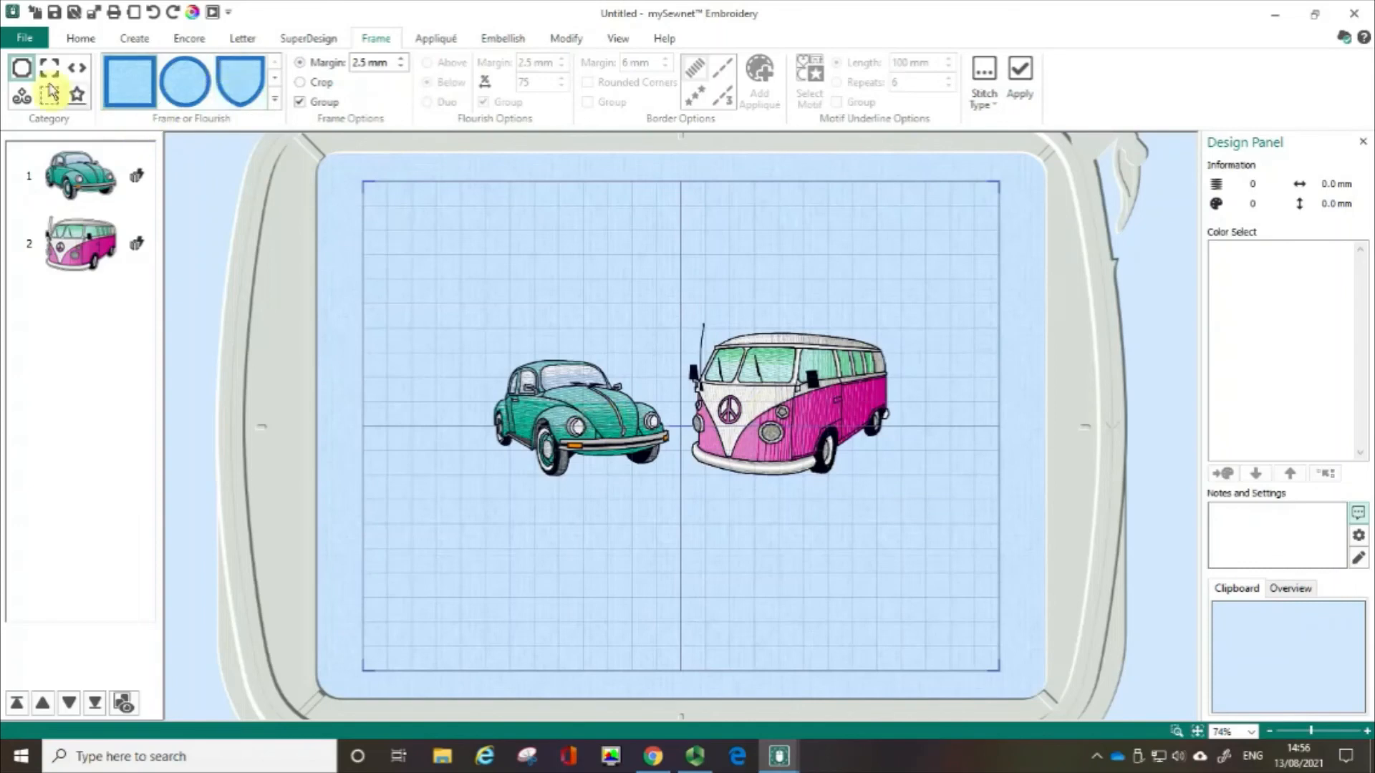
Step: Choose the wide starburst frame from the Applique Shields 3 set for the two-vehicle design
{"action": "left_click", "coordinate": [33, 72]}
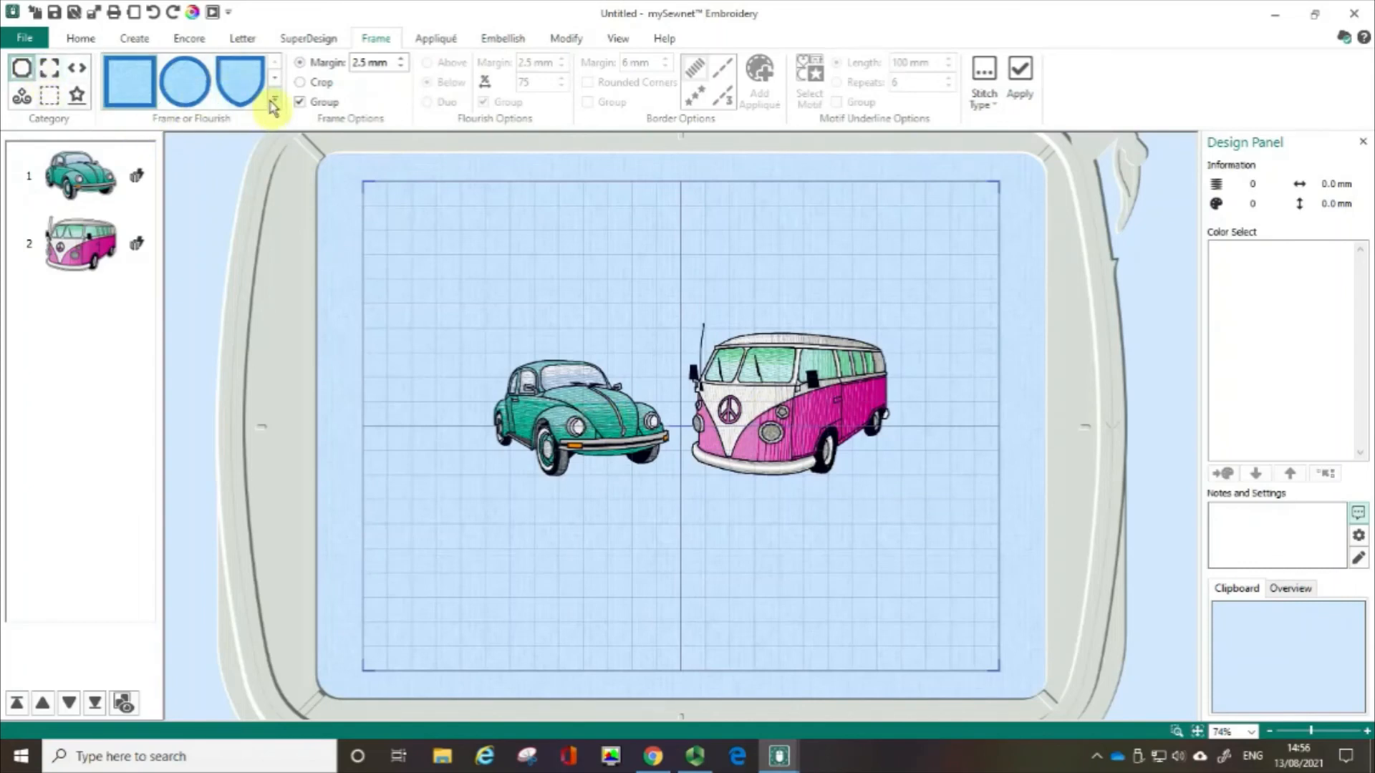
{"action": "left_click", "coordinate": [275, 101]}
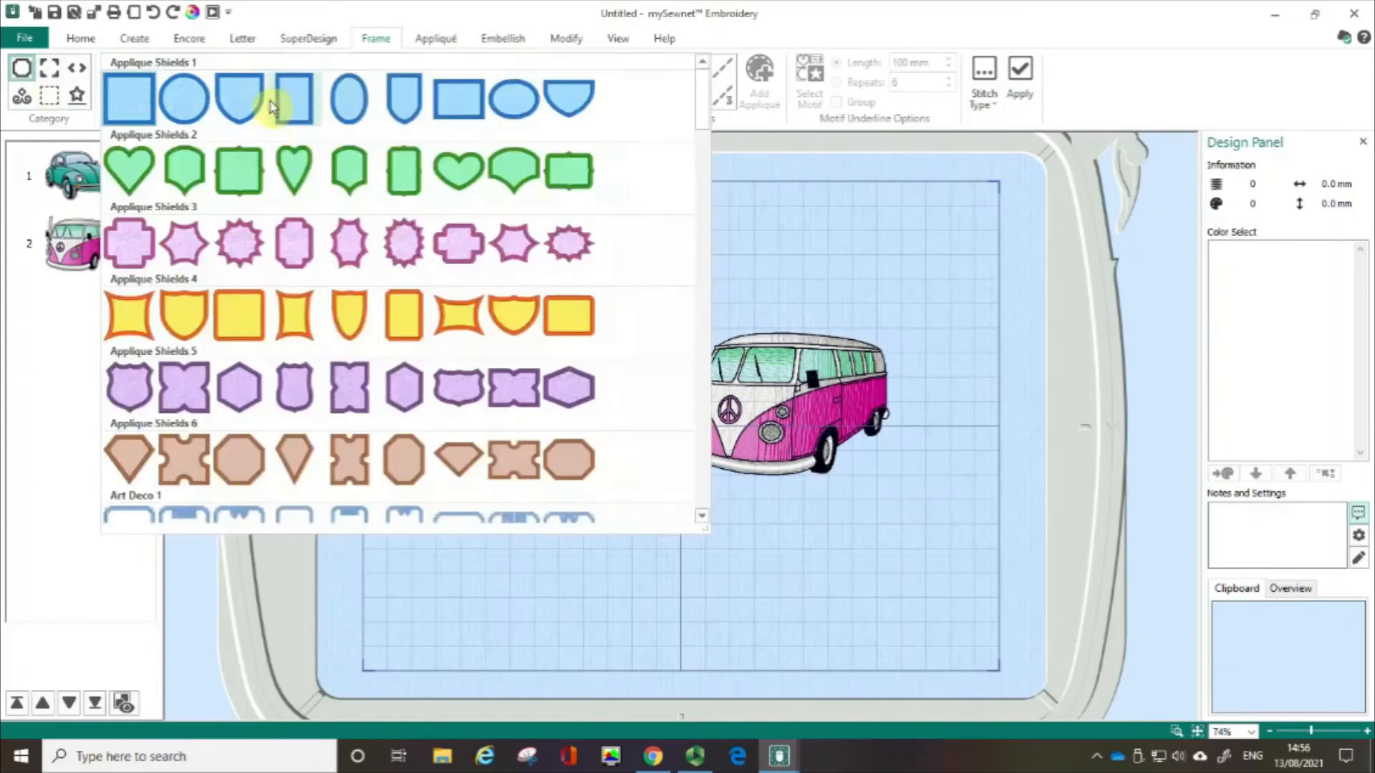
{"action": "left_click", "coordinate": [571, 250]}
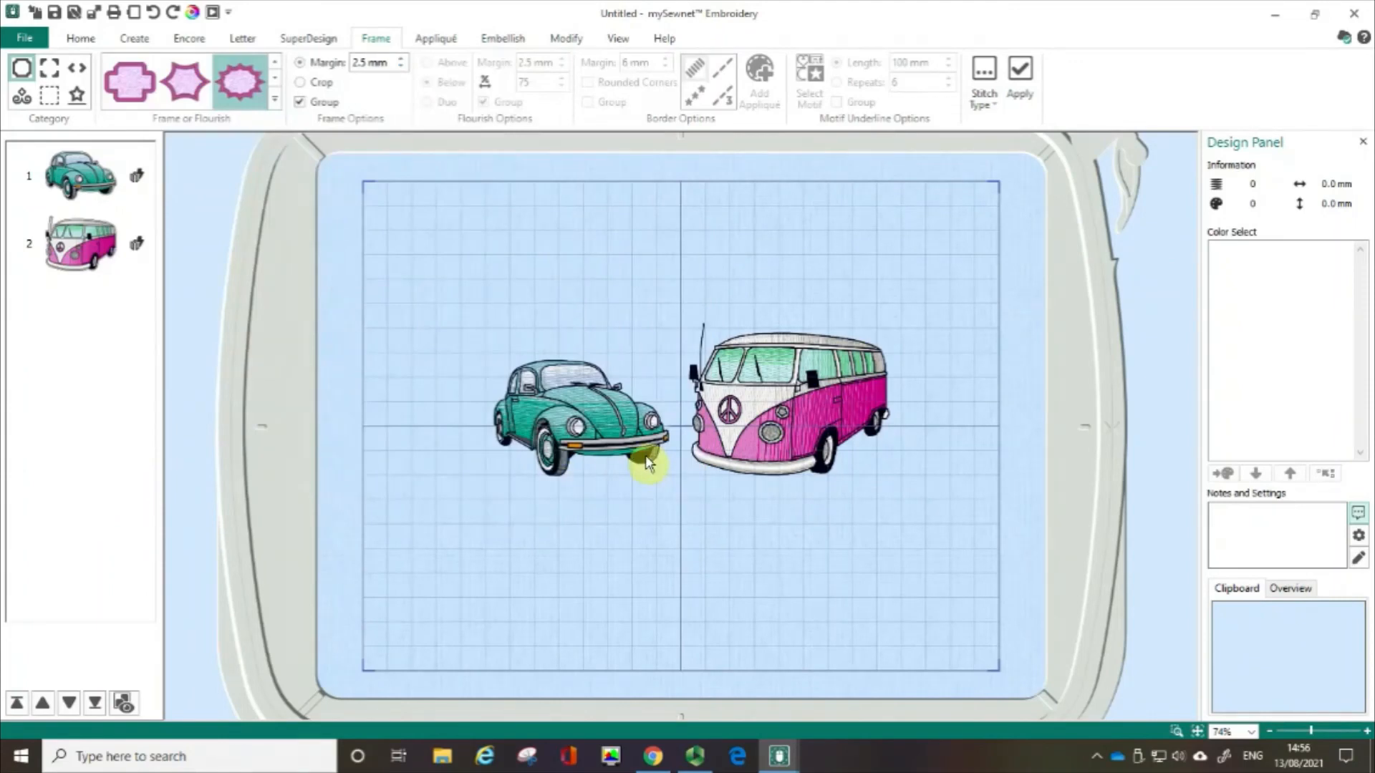
Step: Try the starburst frame with no design selected and around the green car alone, undoing each attempt
{"action": "left_click", "coordinate": [1025, 83]}
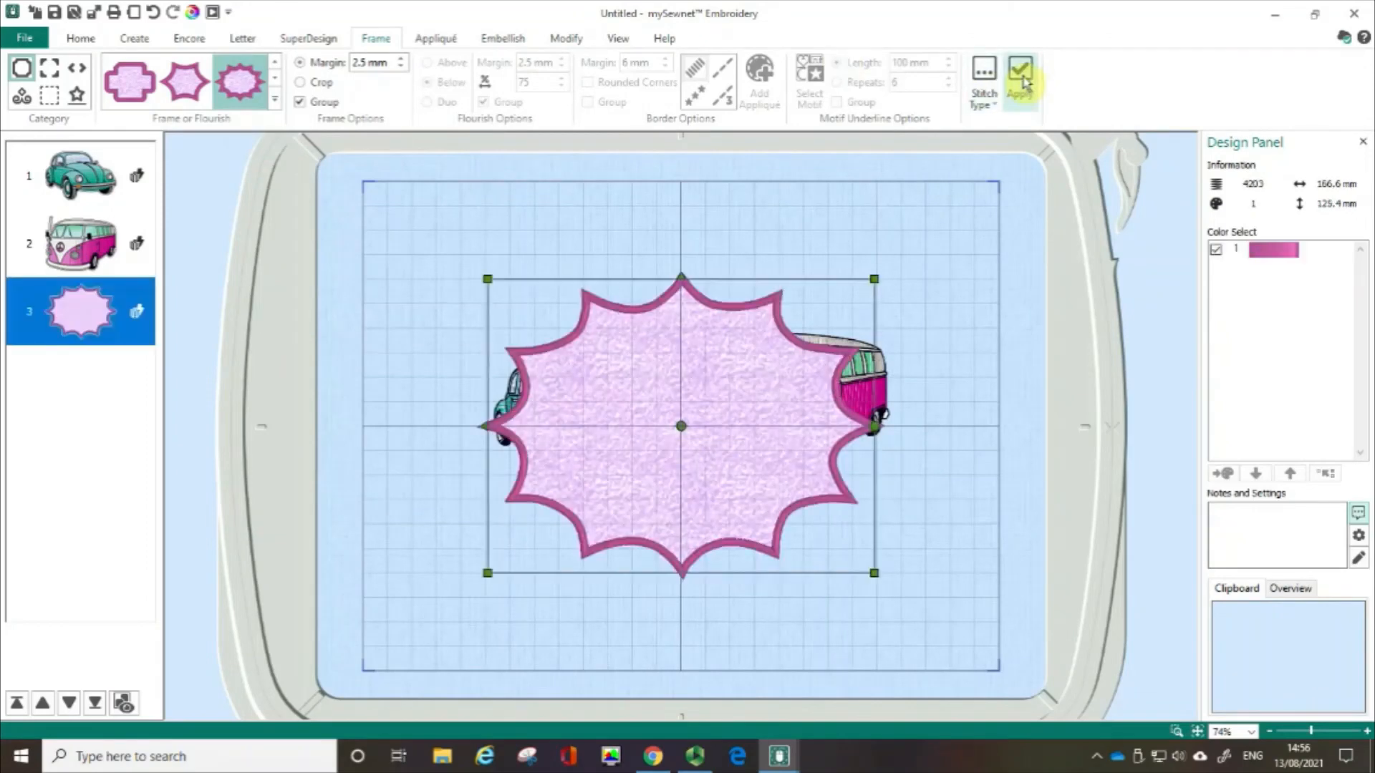
{"action": "key", "text": "ctrl+z"}
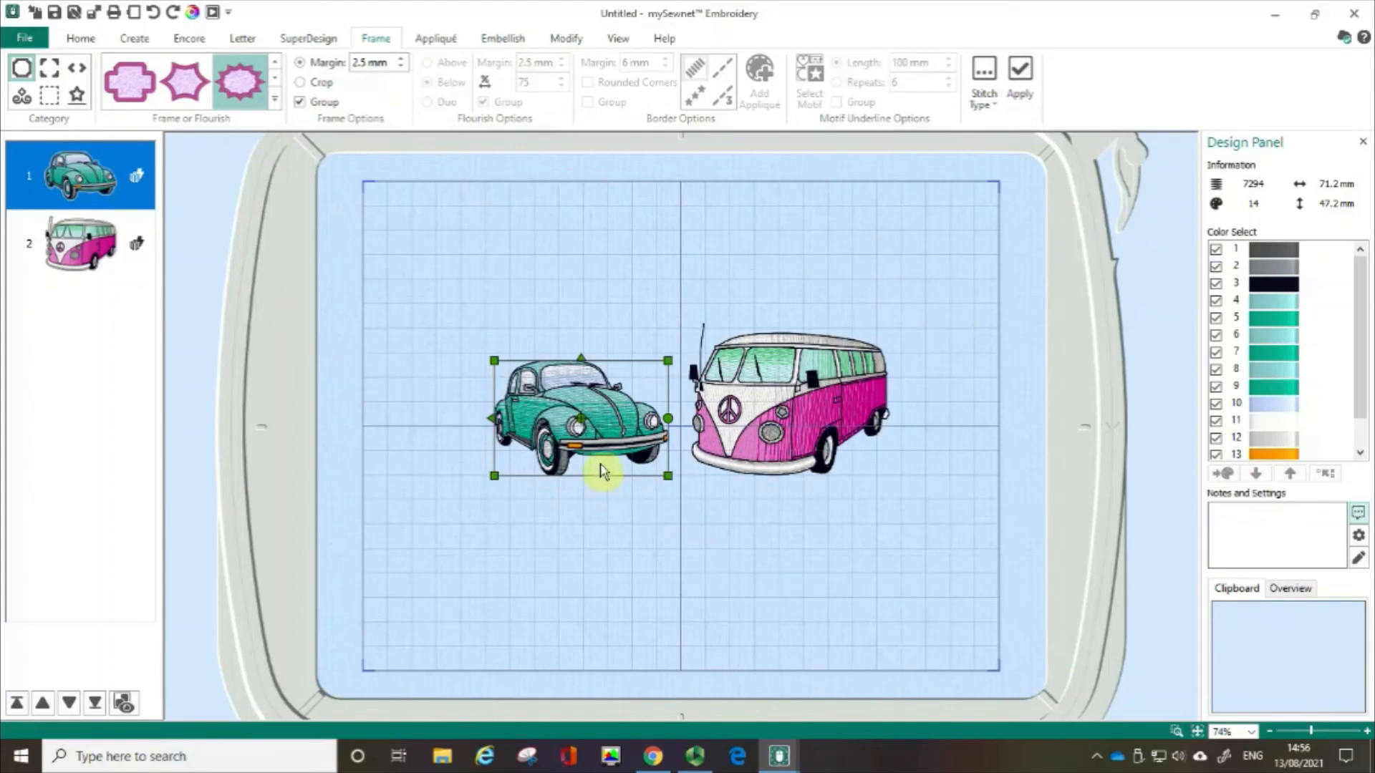
{"action": "left_click", "coordinate": [1019, 77]}
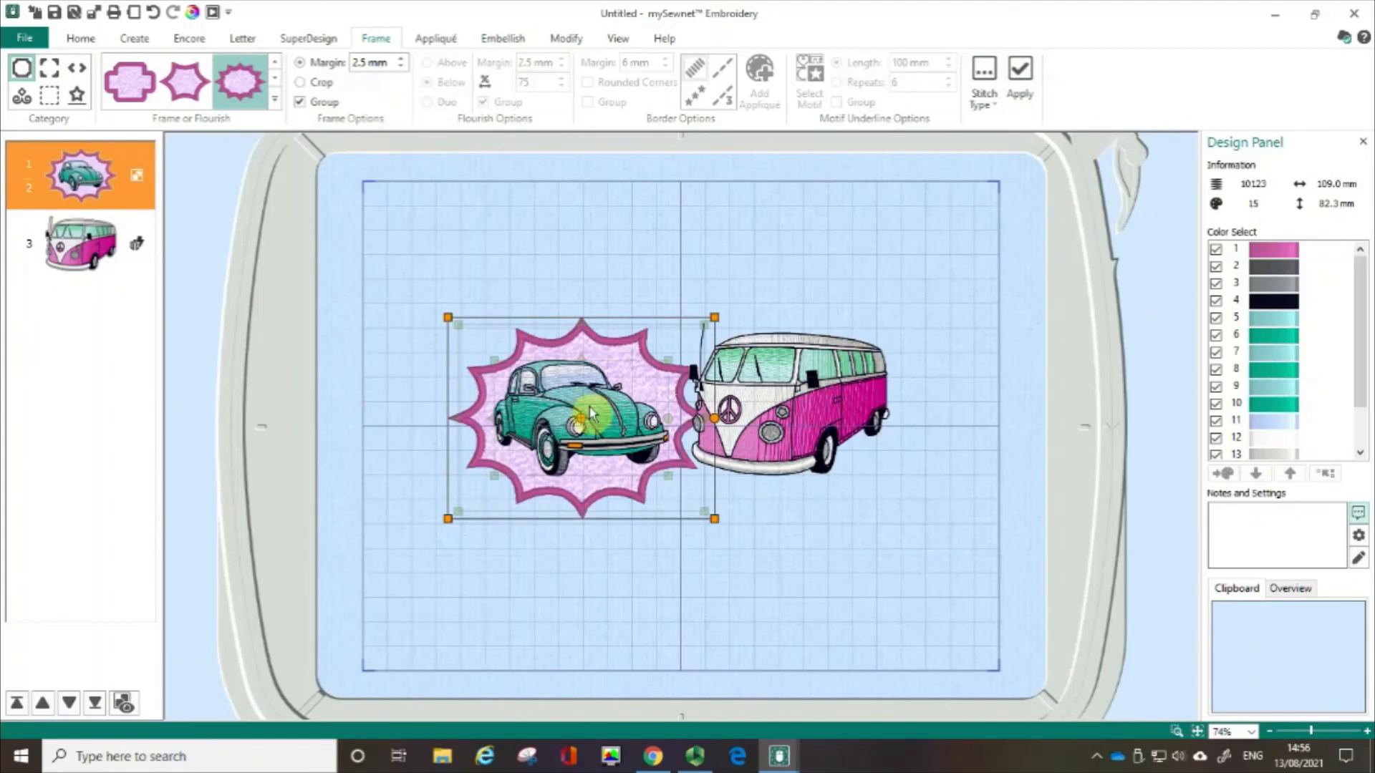
{"action": "key", "text": "ctrl+z"}
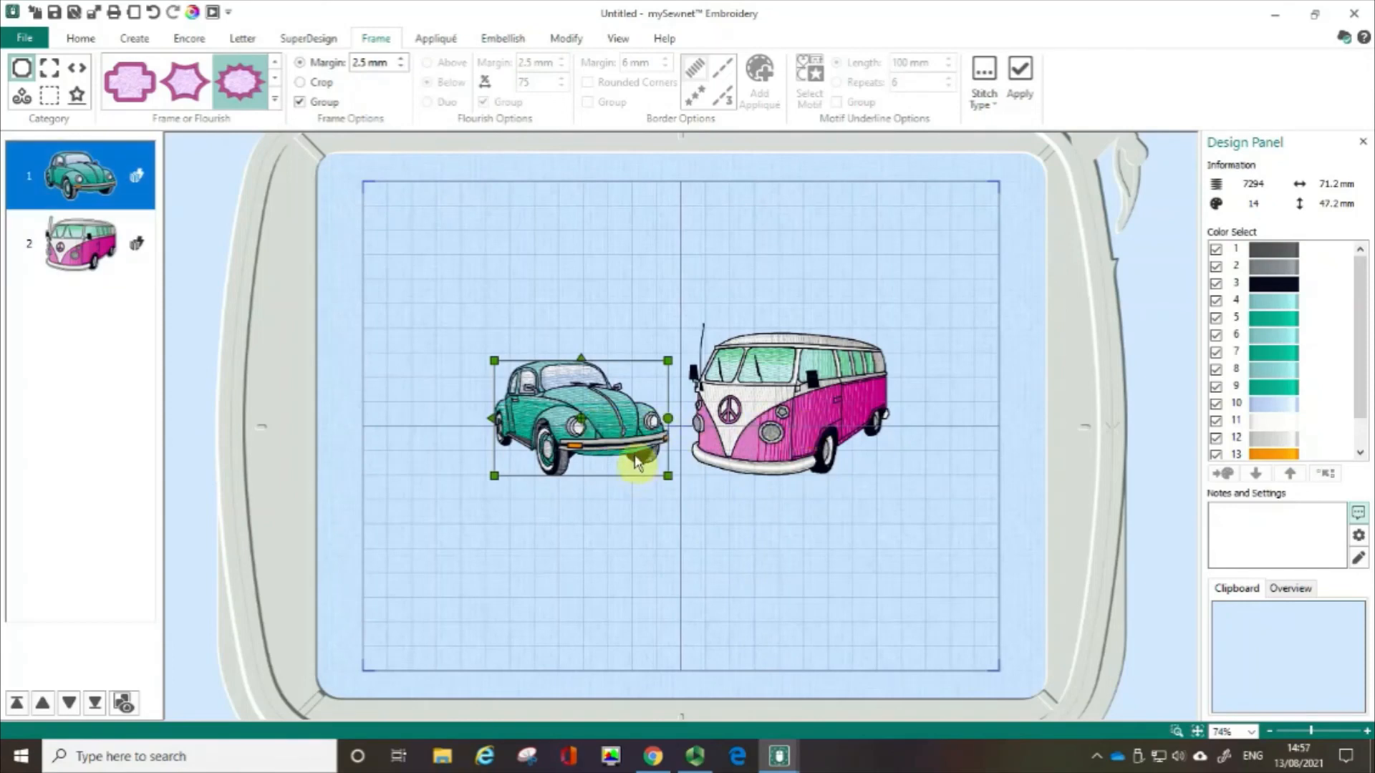
Step: Select the green car and the pink van together and apply the starburst frame around both with a 2.5 mm margin
{"action": "left_click", "coordinate": [796, 445], "text": "ctrl"}
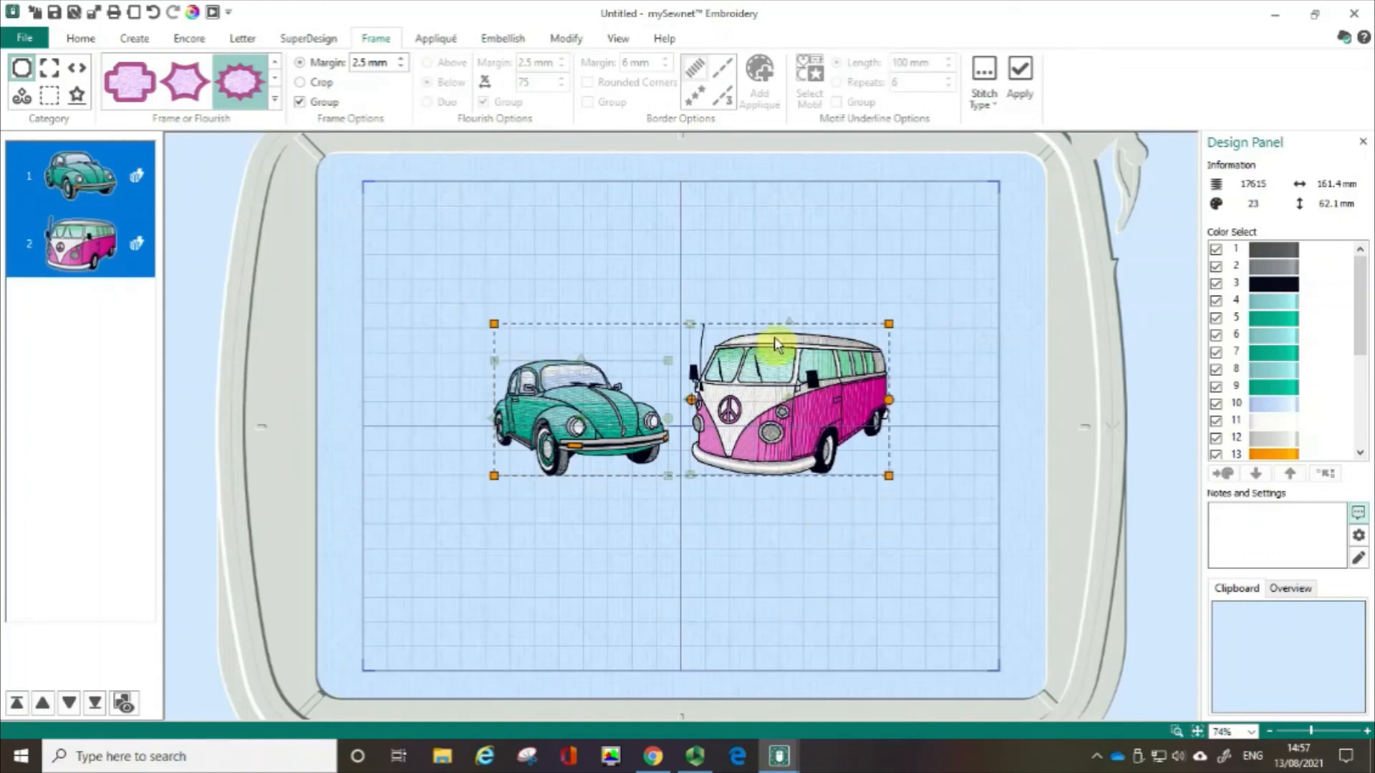
{"action": "left_click", "coordinate": [891, 330]}
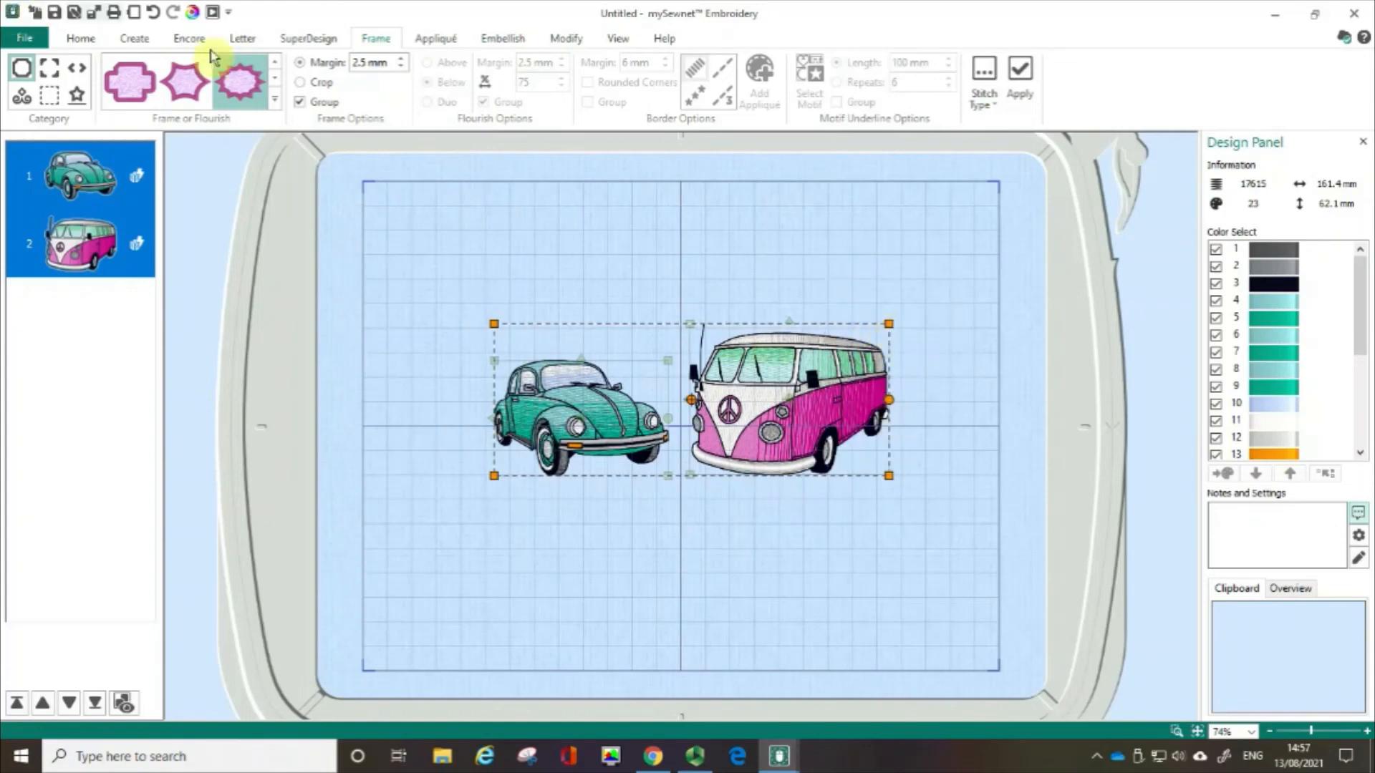
{"action": "left_click", "coordinate": [240, 84]}
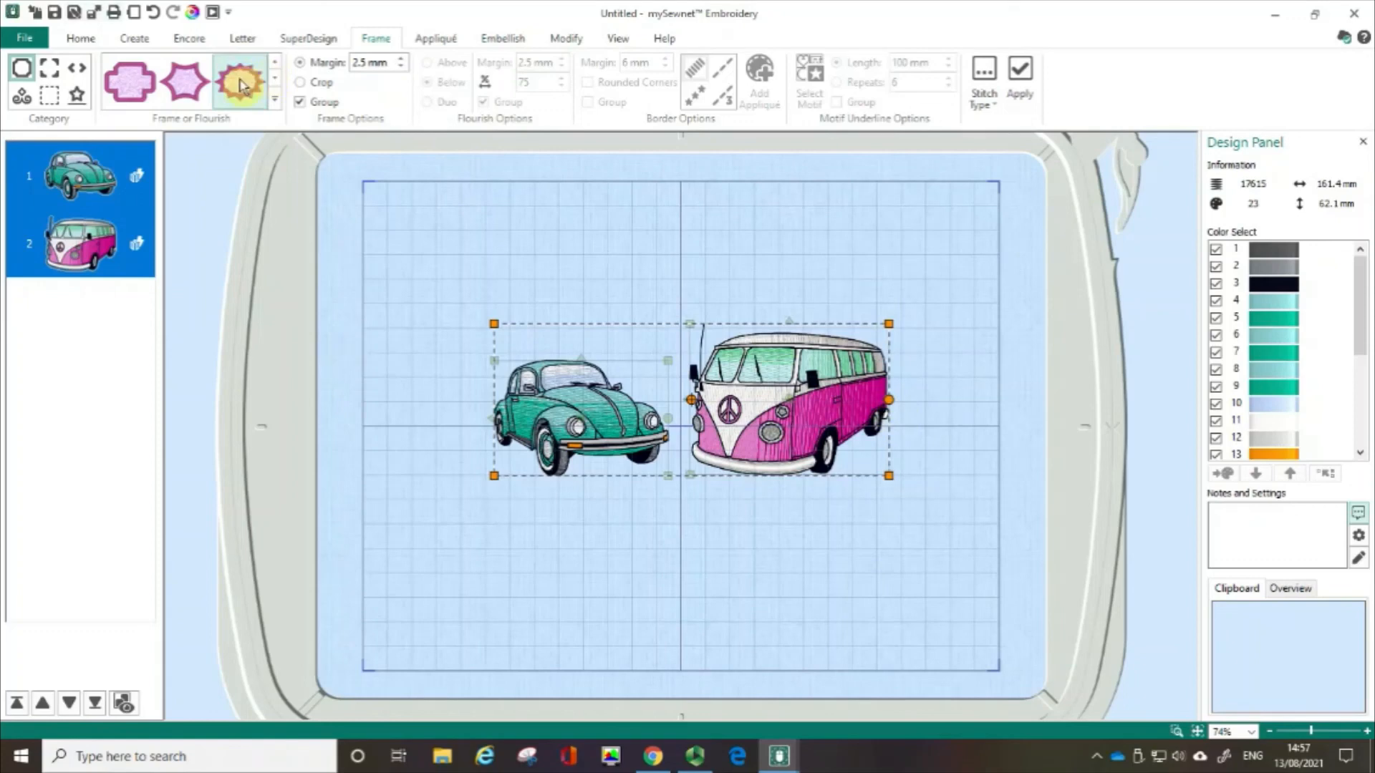
{"action": "left_click", "coordinate": [1028, 71]}
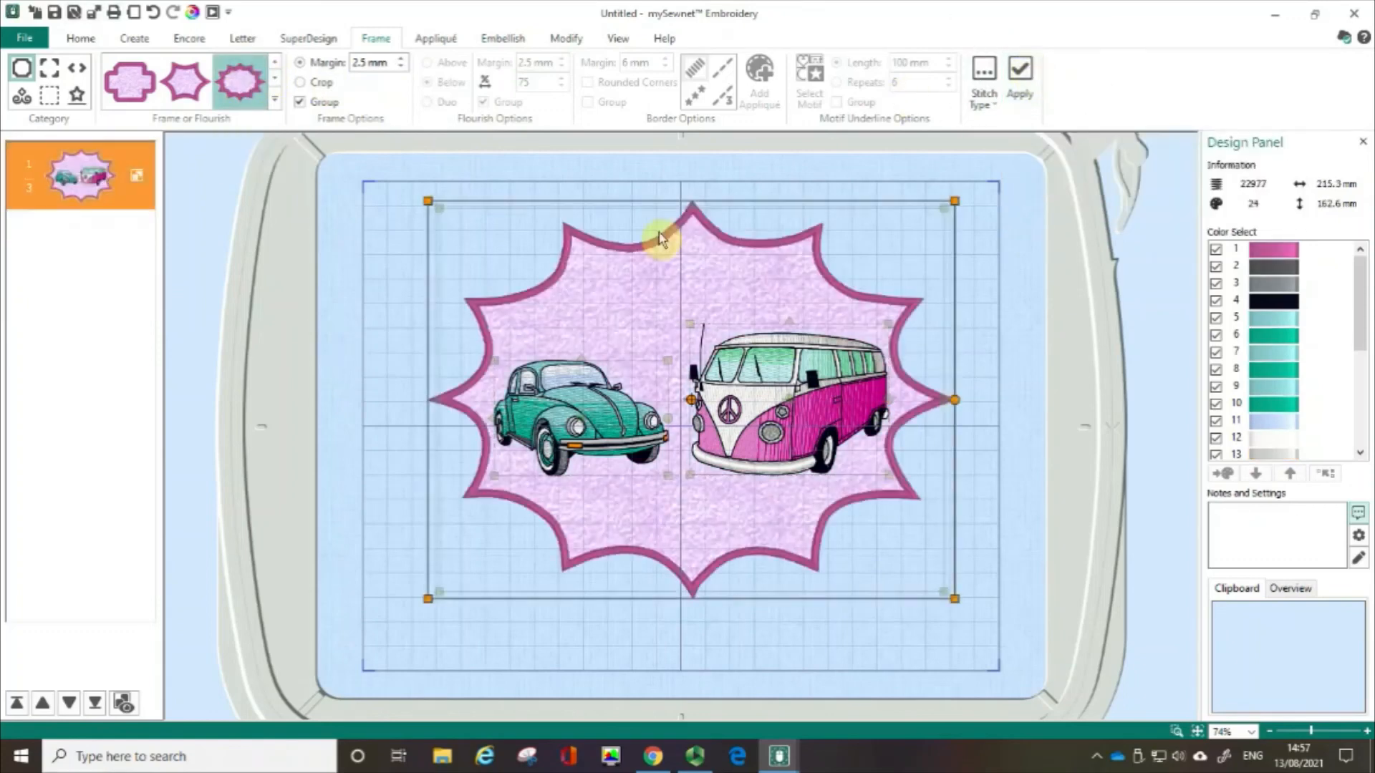